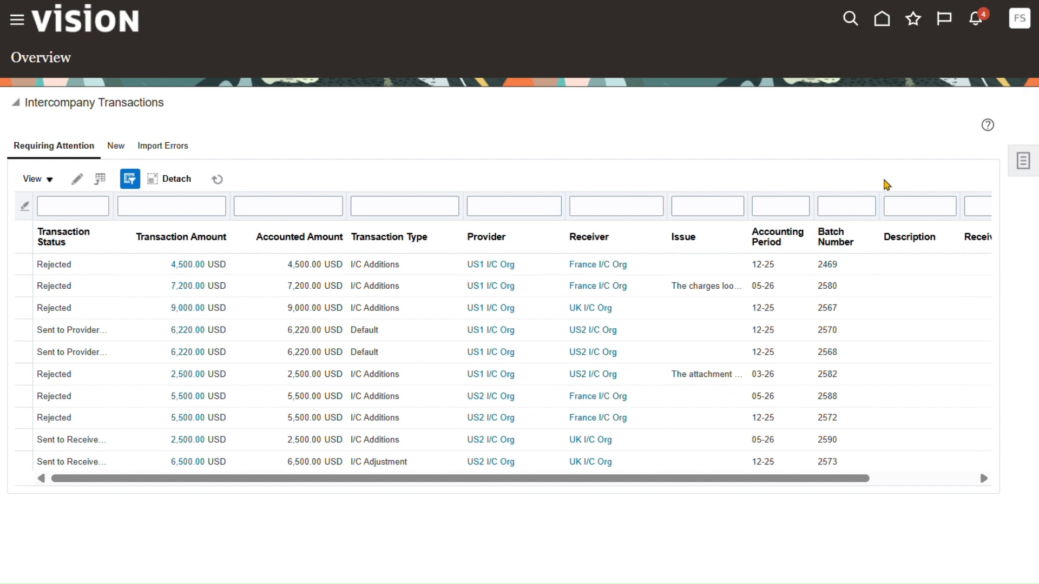
- Start creating a new intercompany transaction batch and set its provider to US1 I/C Org
click(1024, 164)
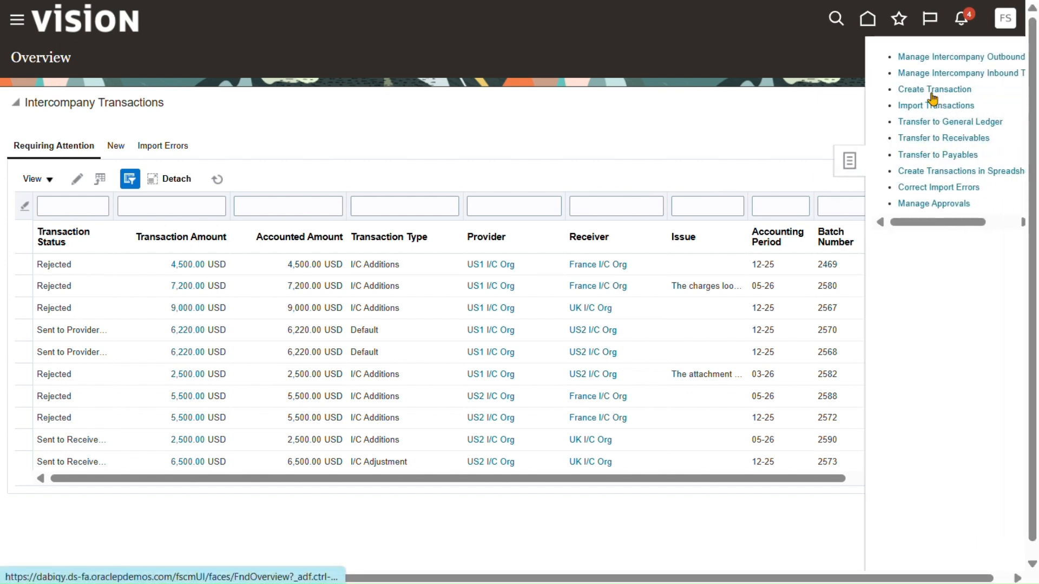
click(932, 91)
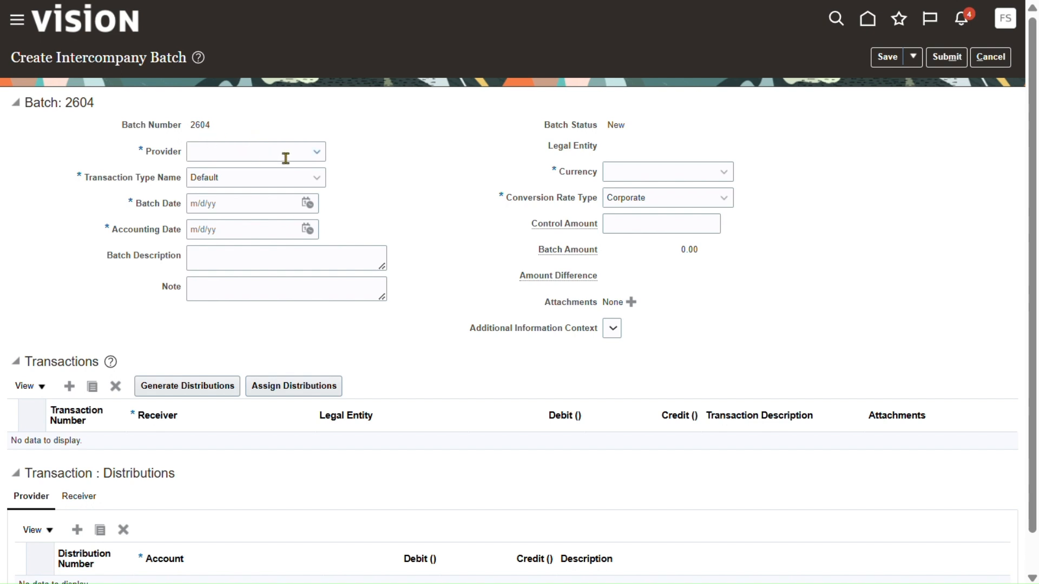
click(265, 153)
click(379, 166)
click(240, 151)
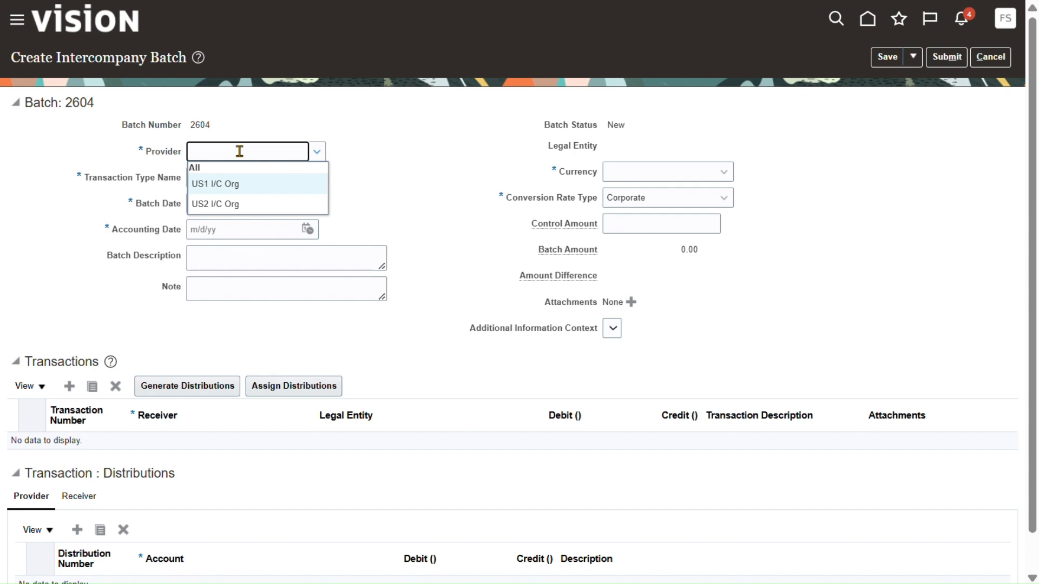
click(252, 185)
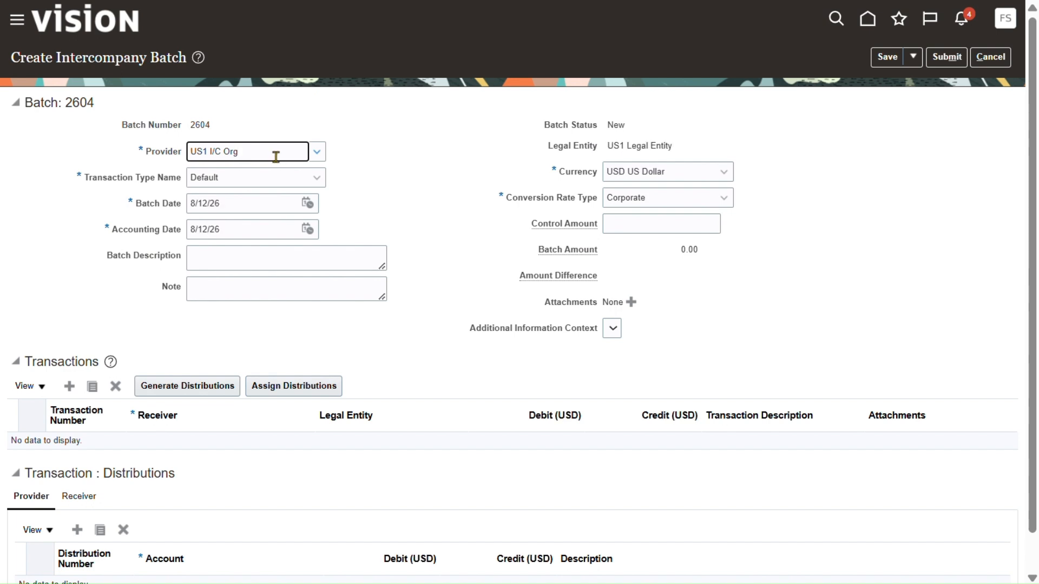
- Set the batch's transaction type to I/C Sales and save the batch
click(252, 177)
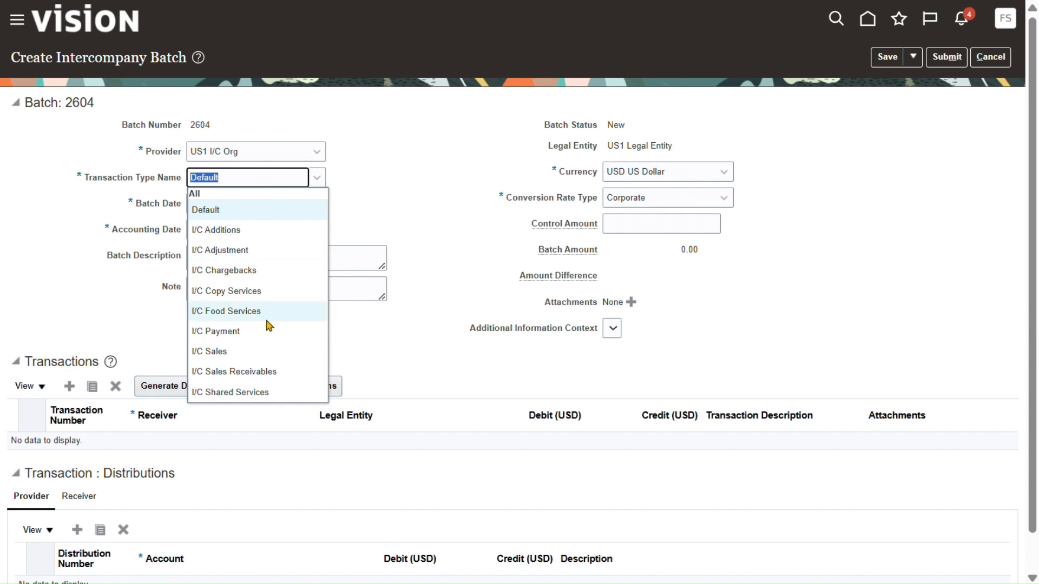
click(224, 353)
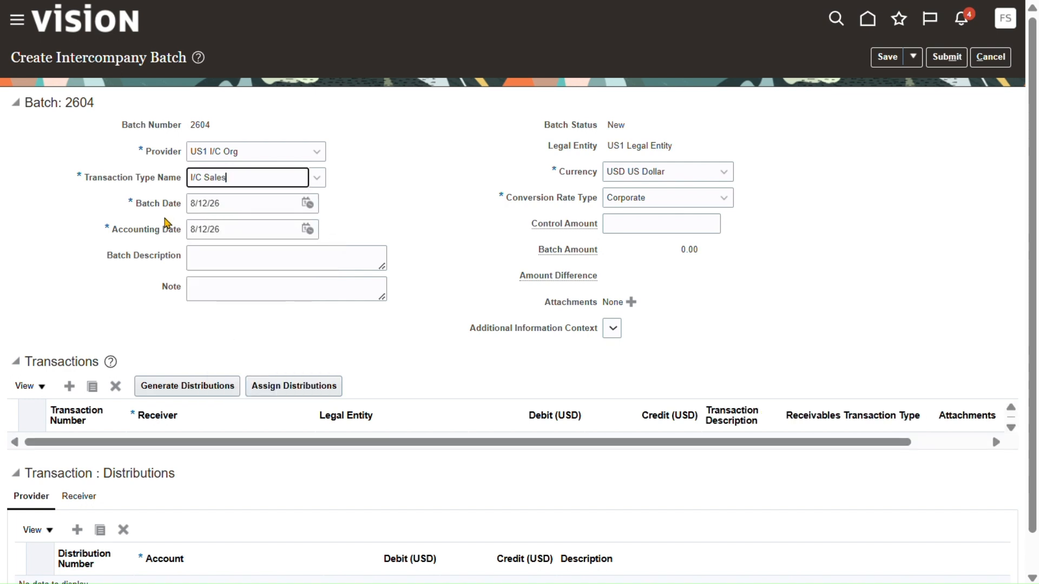
click(248, 209)
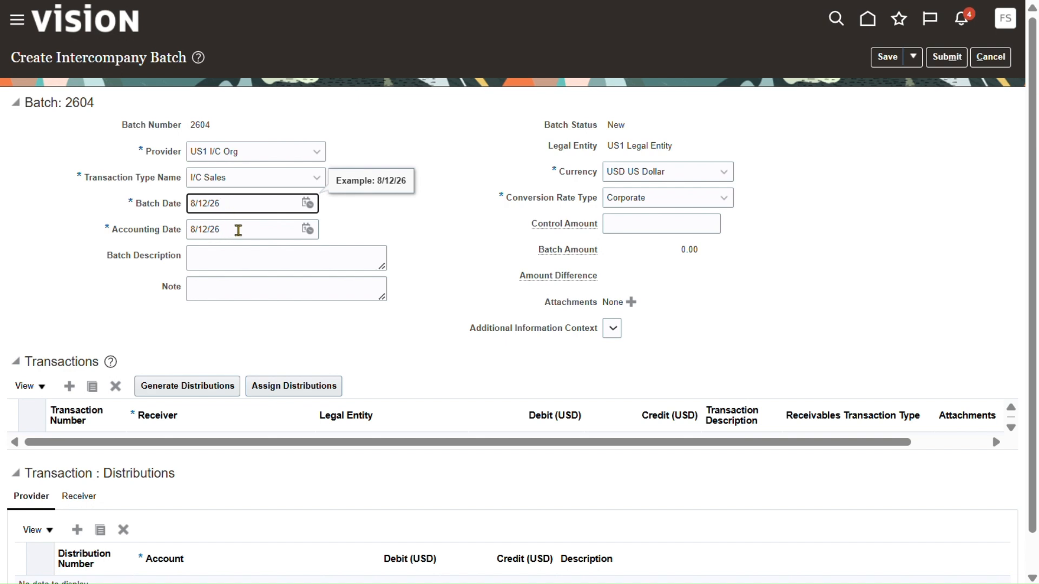
click(244, 255)
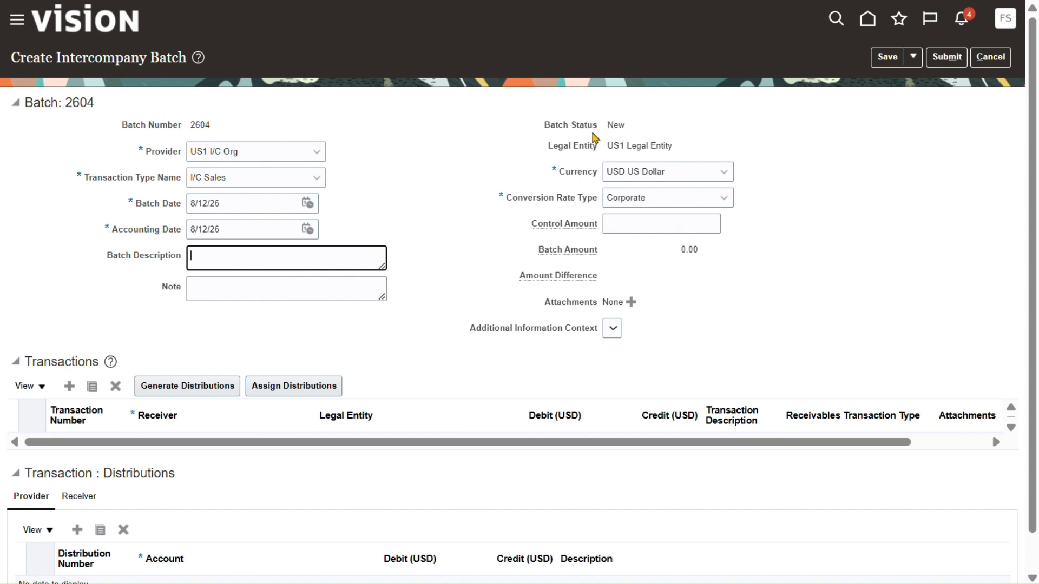
drag(606, 147, 675, 153)
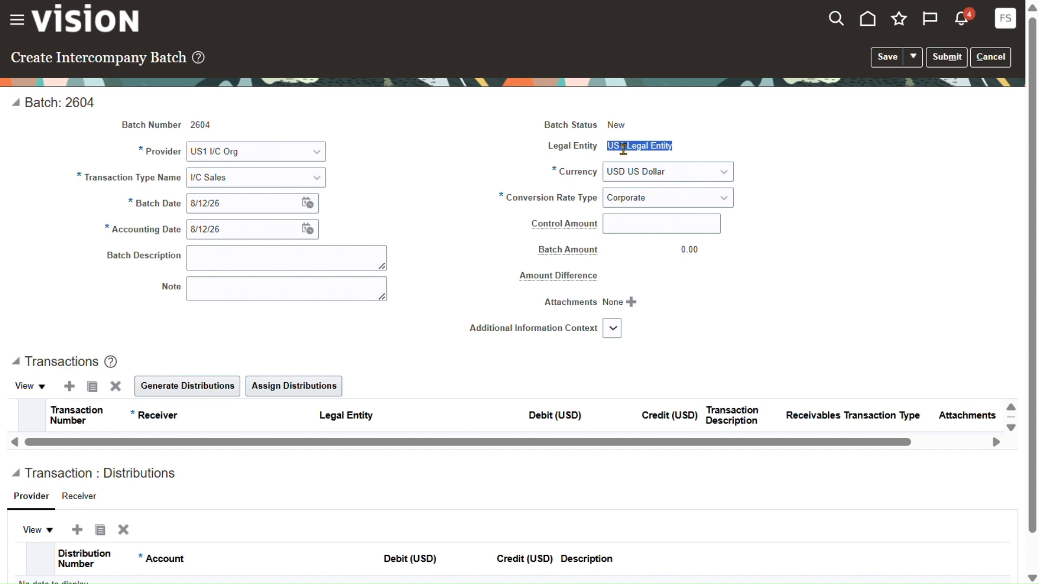
click(645, 142)
click(889, 58)
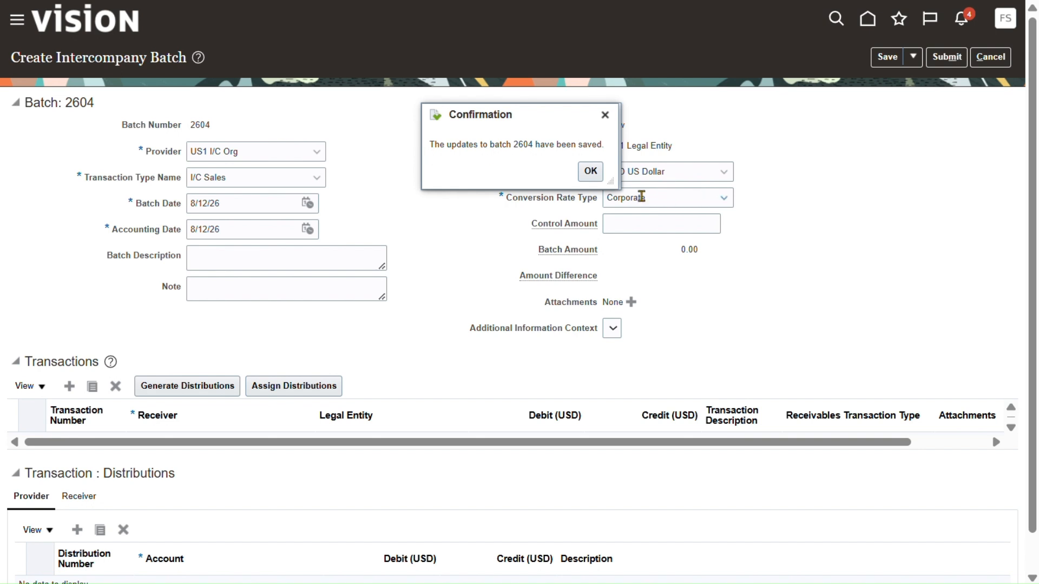
click(592, 173)
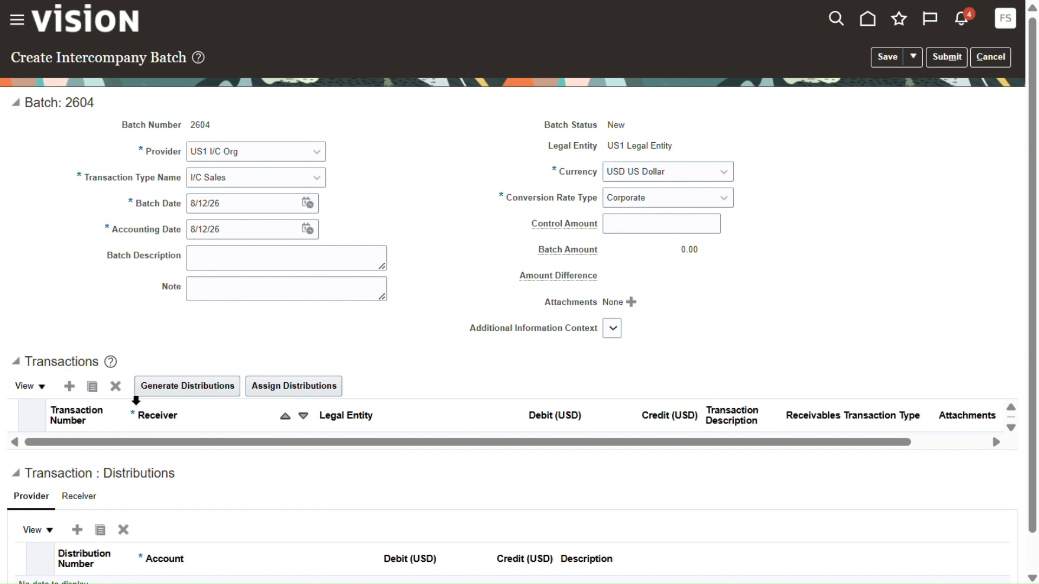
- Collapse the Transactions, Distributions and Batch sections, and expand the Batch section again
click(19, 367)
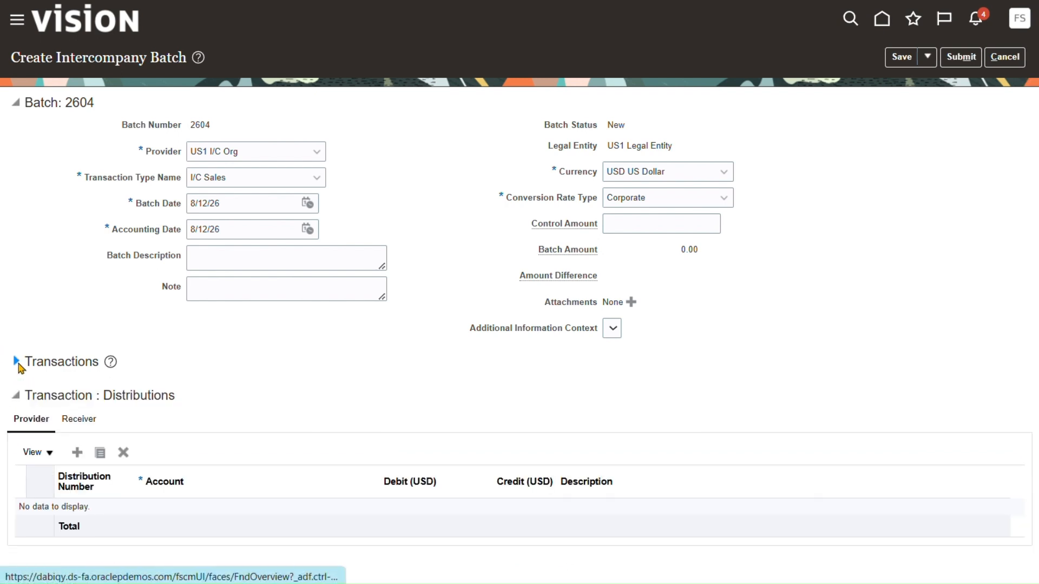
click(17, 398)
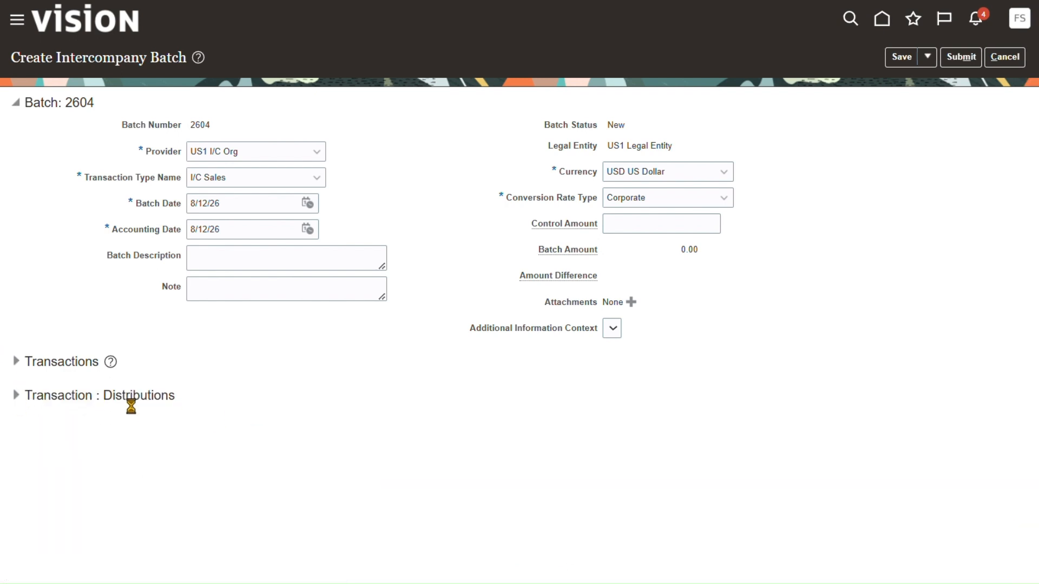
click(15, 103)
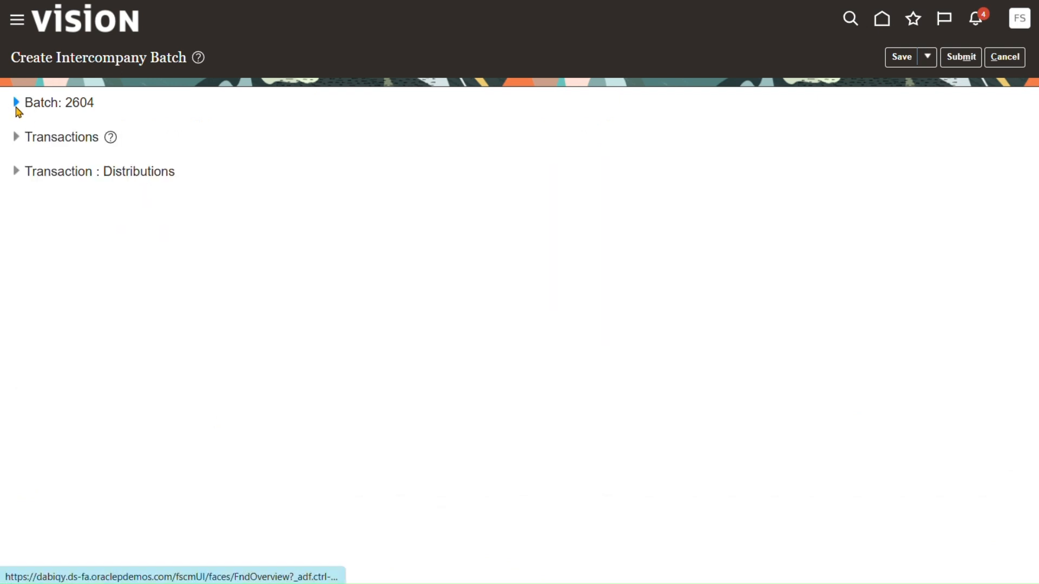
click(16, 103)
click(16, 103)
click(16, 102)
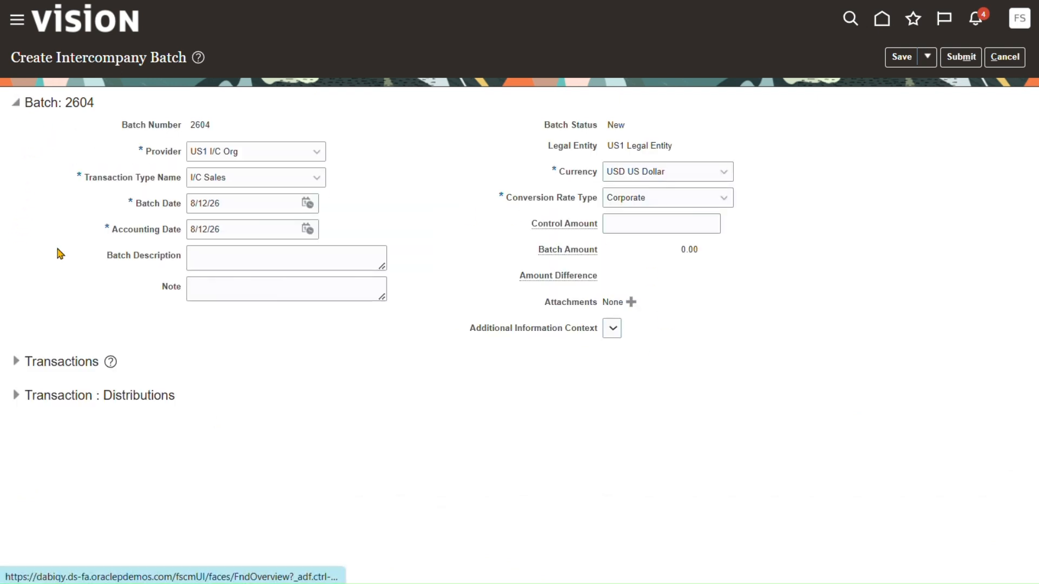
- Add a transaction line to the batch with UK I/C Org as receiver and a debit of 200 USD
click(16, 362)
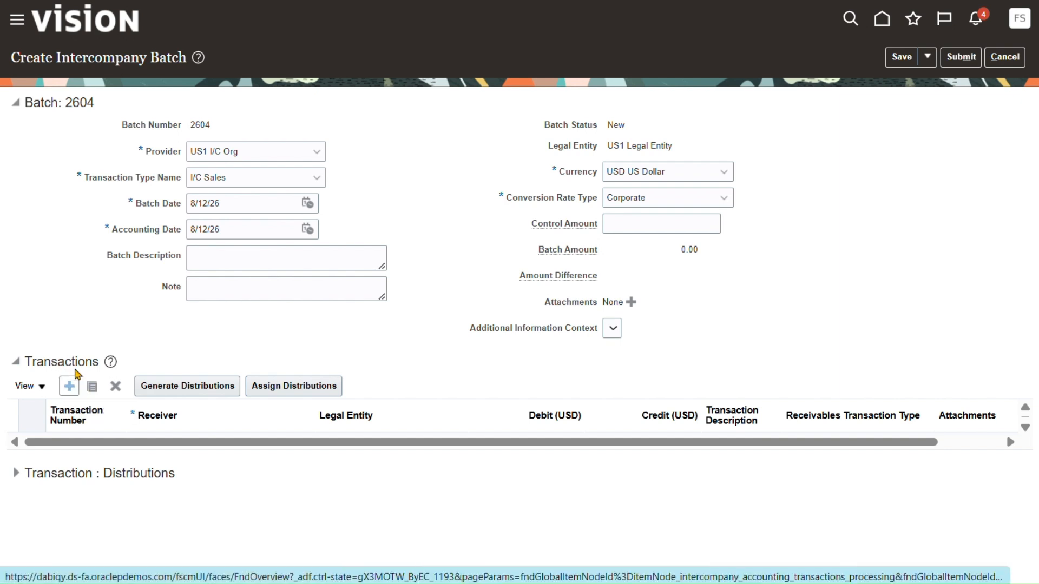
click(70, 387)
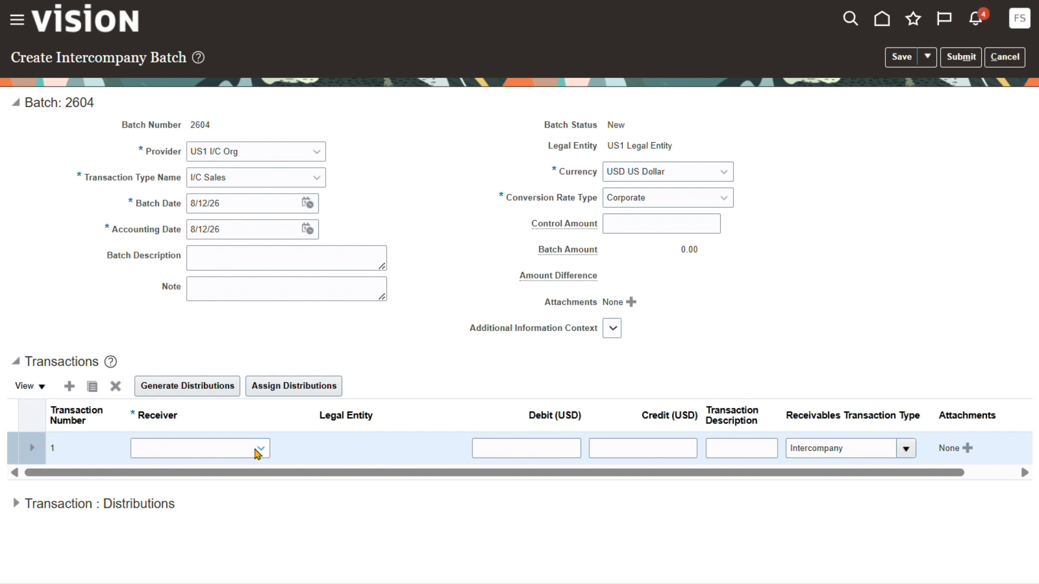
click(258, 453)
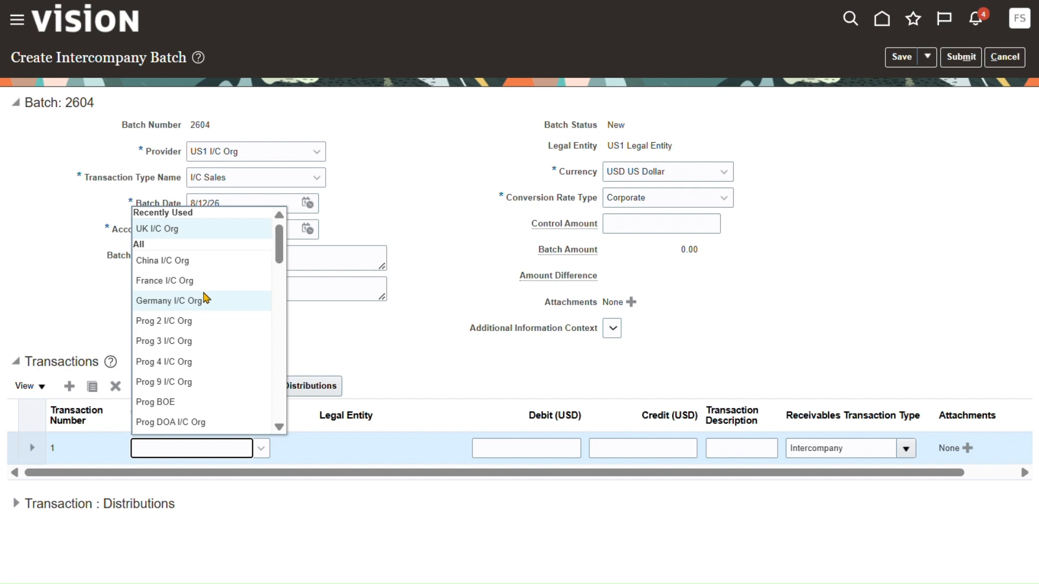
drag(280, 257, 276, 215)
click(160, 229)
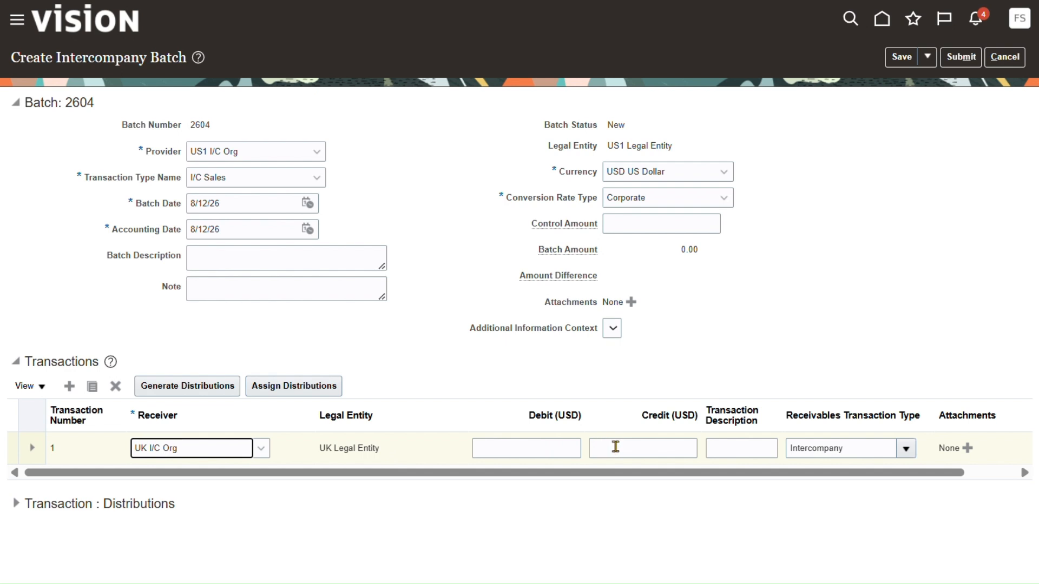
click(475, 447)
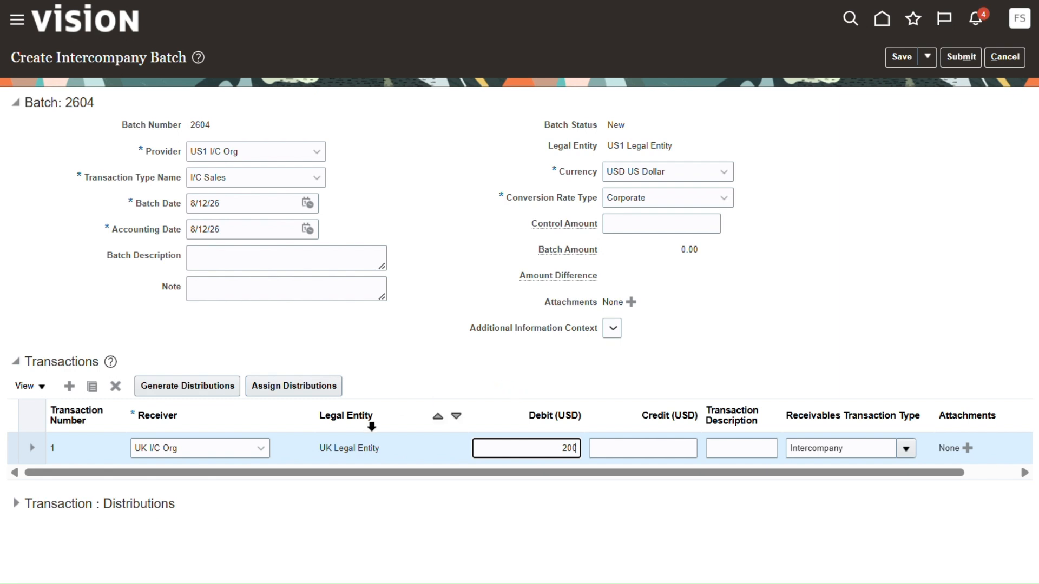
click(539, 448)
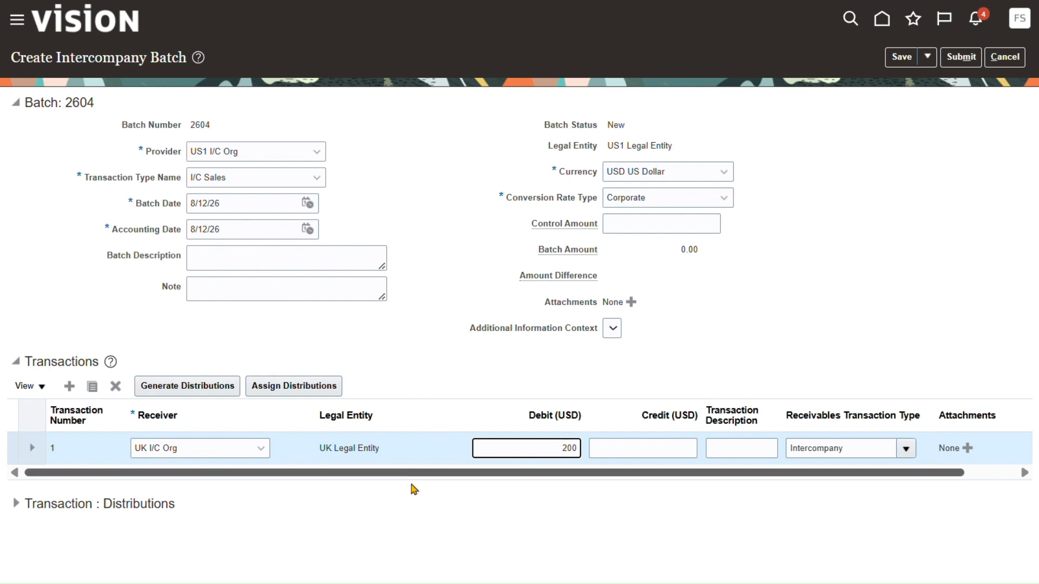
click(425, 30)
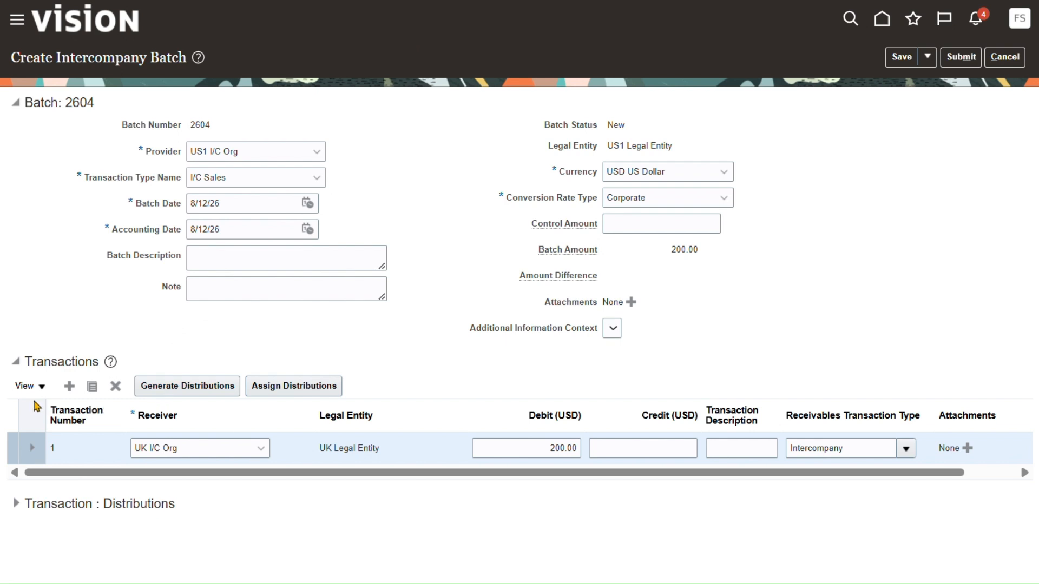
- Add a distribution row on the provider side of transaction 1 and review the segments of its default account
click(17, 505)
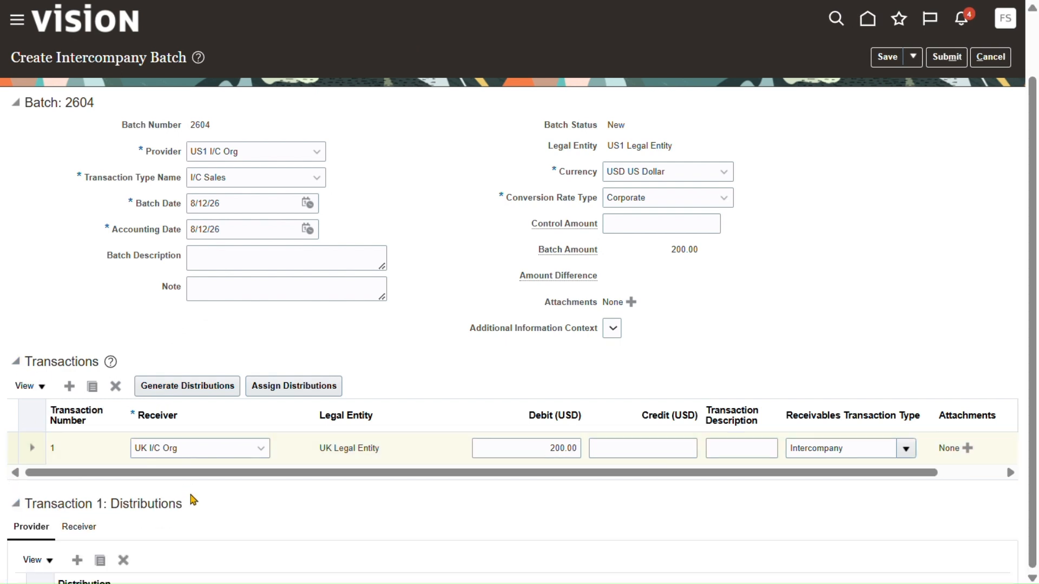
scroll(190, 494, down, 2)
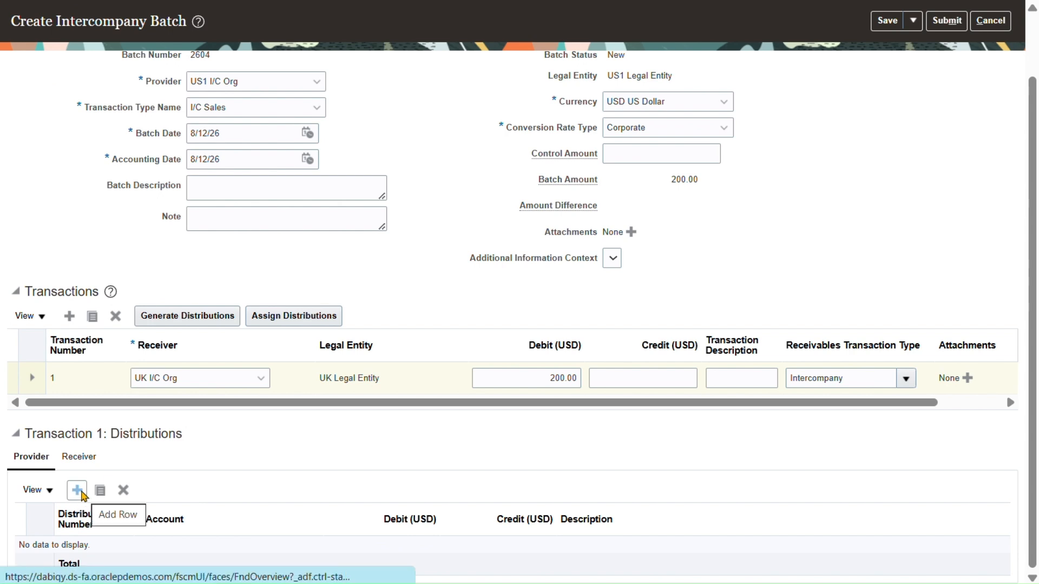
click(77, 491)
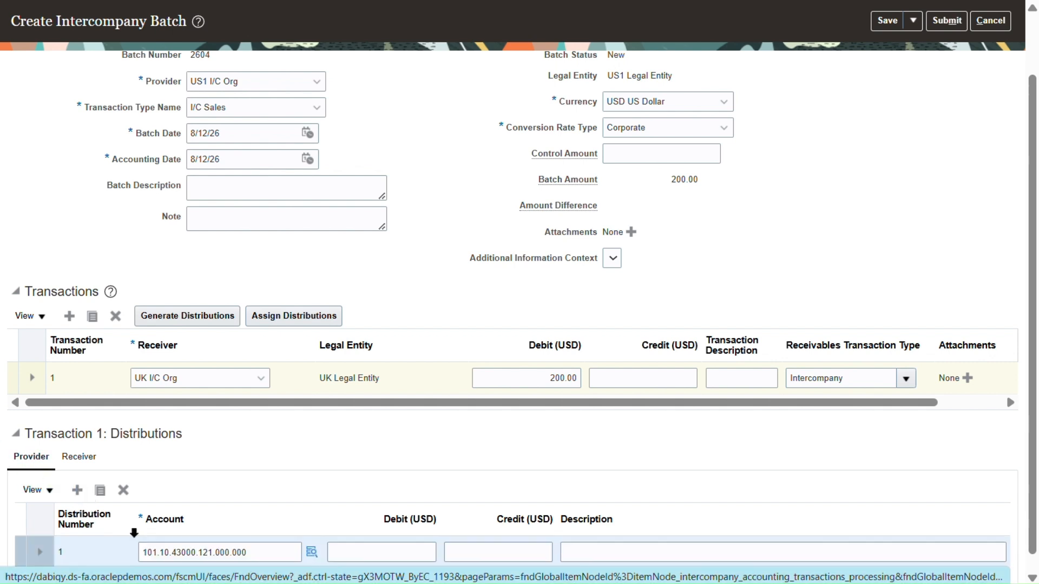
drag(267, 539, 139, 538)
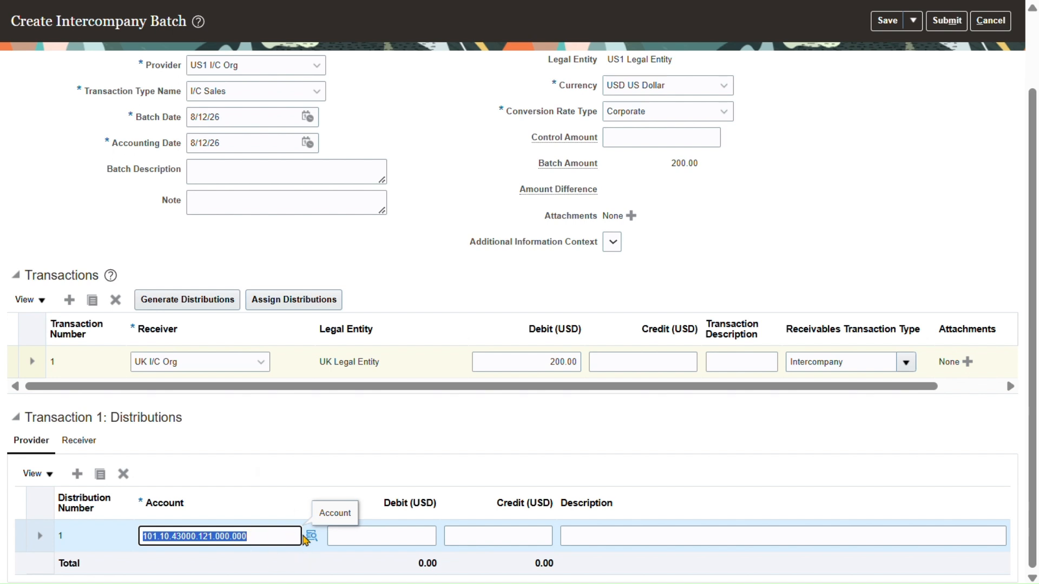
click(298, 536)
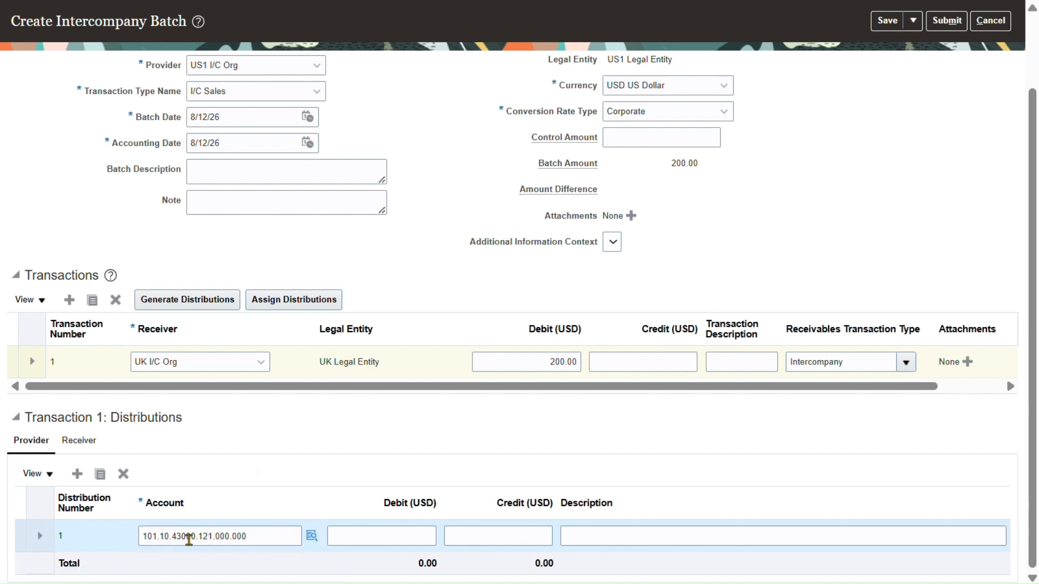
mouse_move(189, 538)
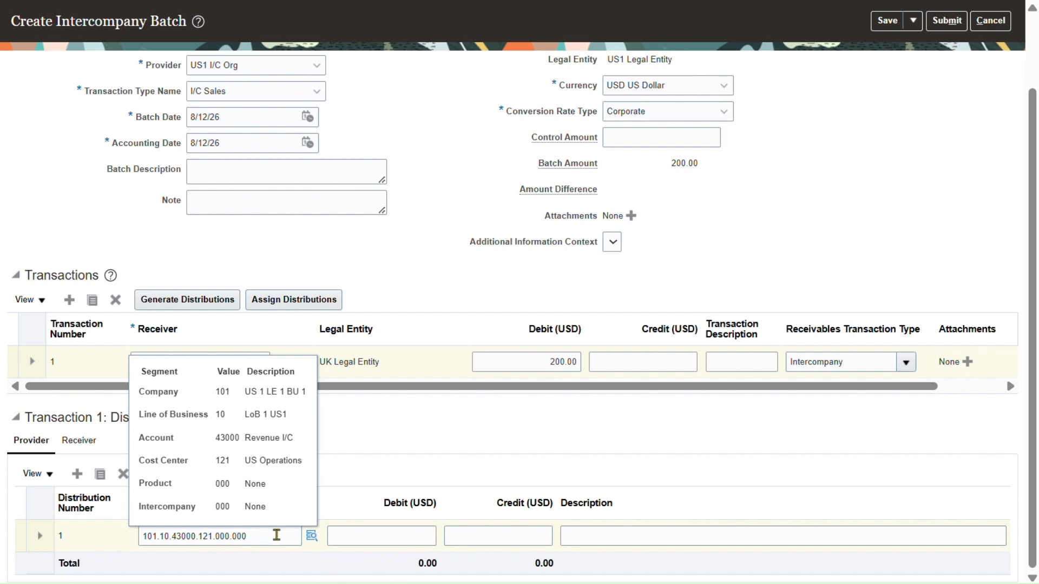
- Change the Account segment of the provider distribution's account combination to 41000
click(312, 536)
click(555, 304)
drag(555, 304, 458, 310)
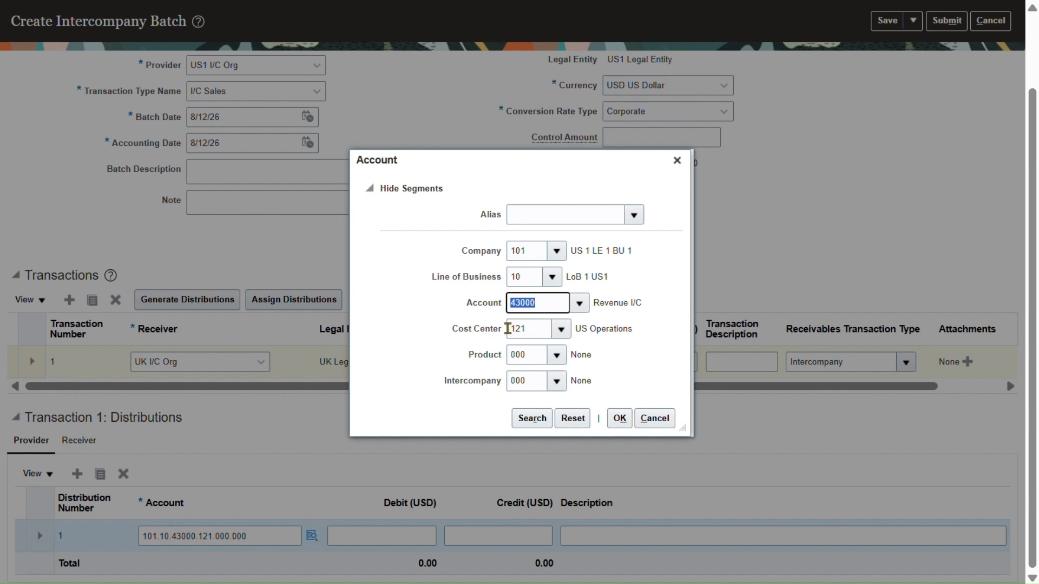
text(41000)
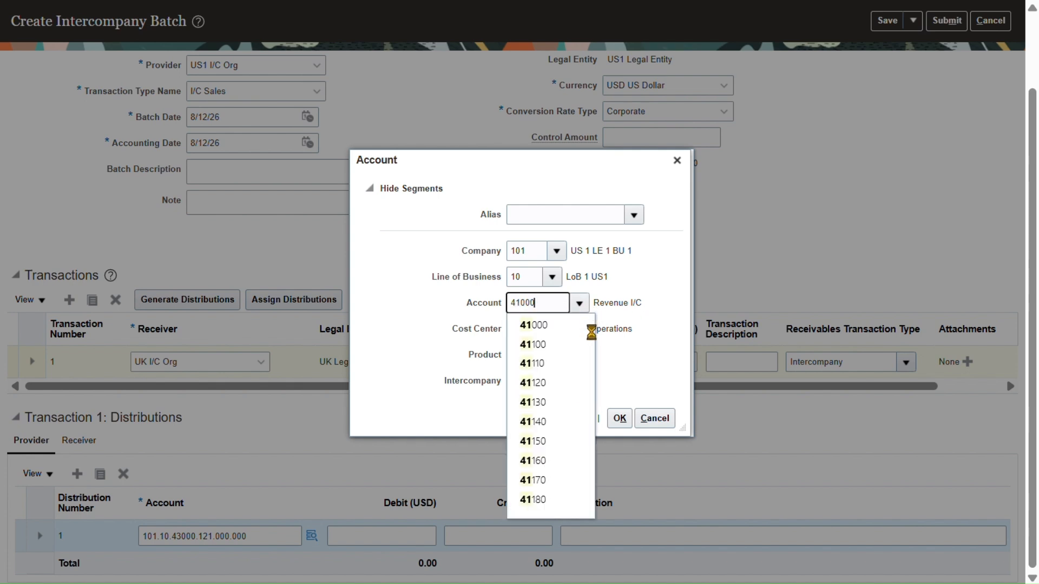
click(536, 325)
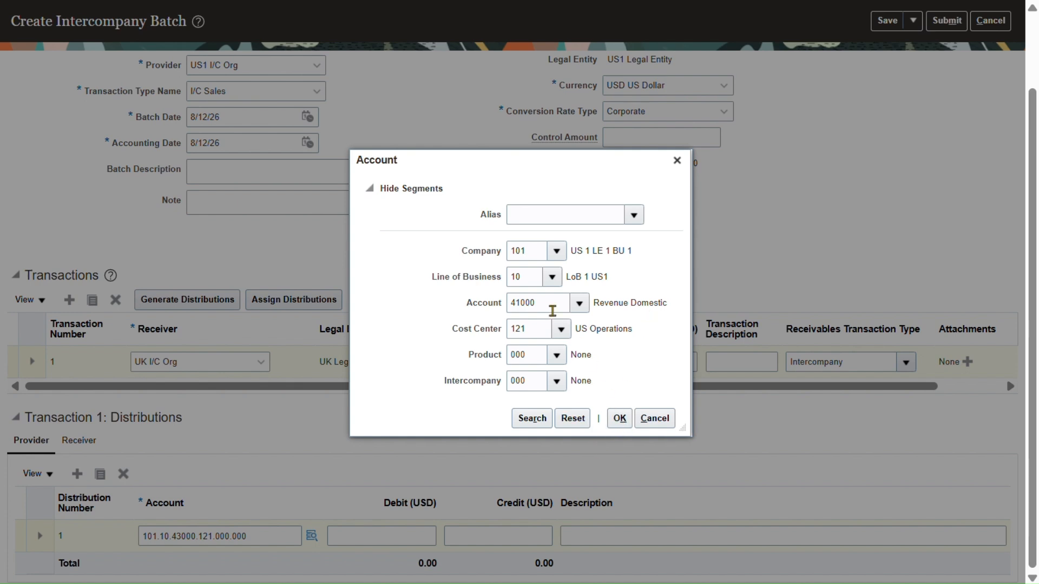
- Set the Account segment of the provider distribution back to 43000 and apply the account combination
click(548, 306)
drag(563, 304, 508, 303)
text(43000)
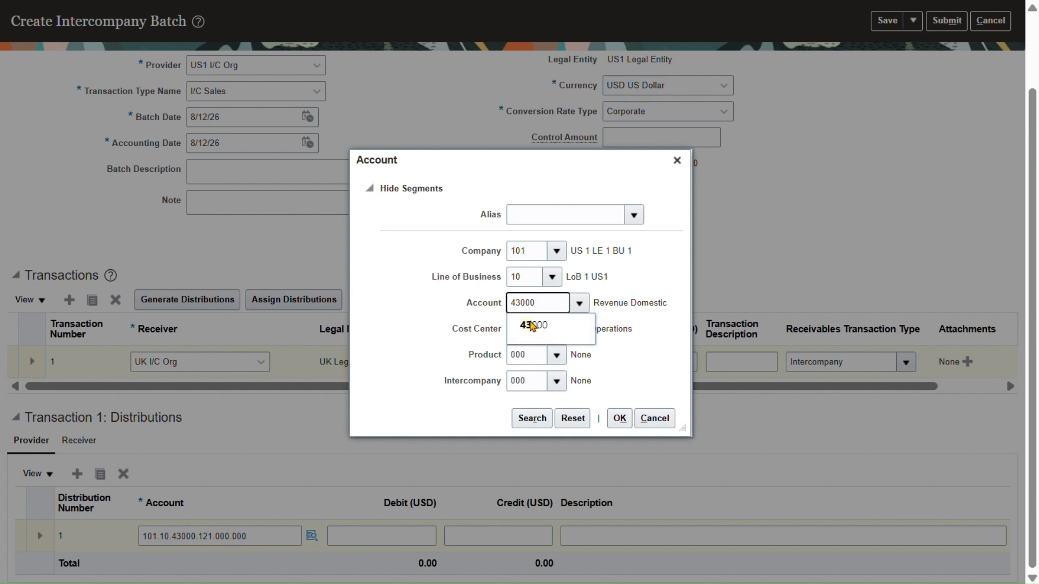
click(532, 325)
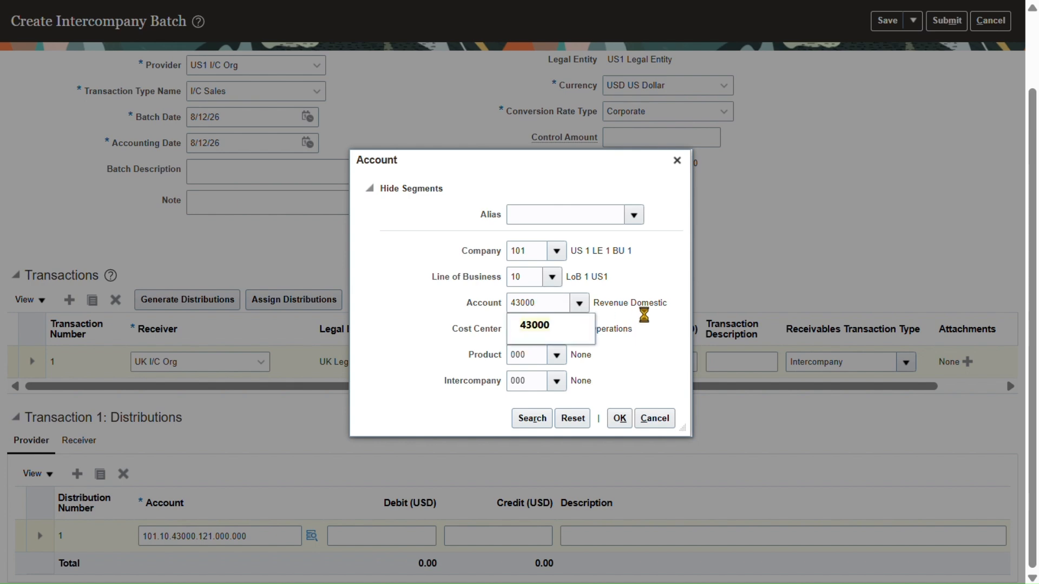
click(531, 326)
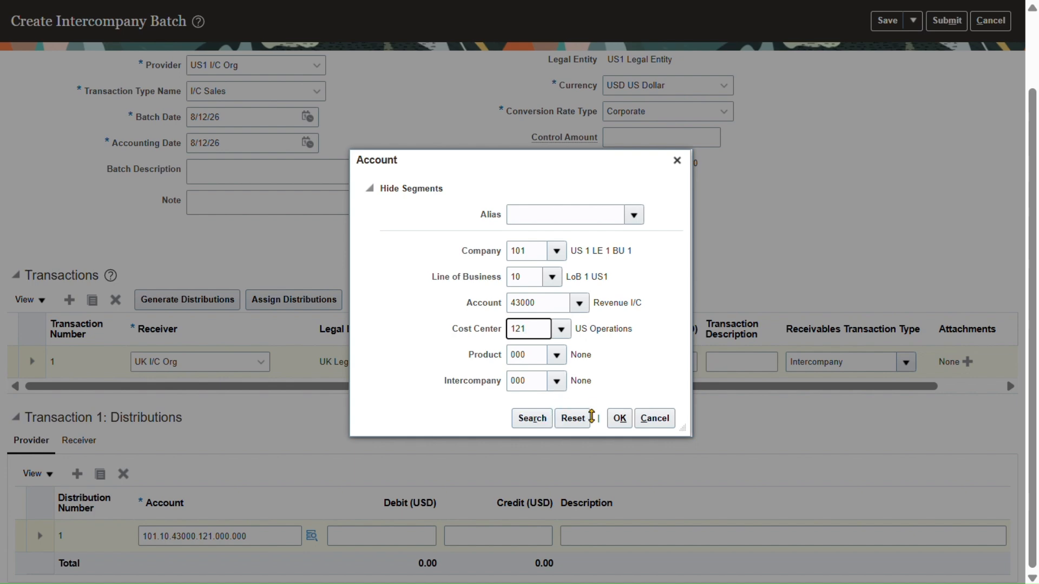
click(623, 419)
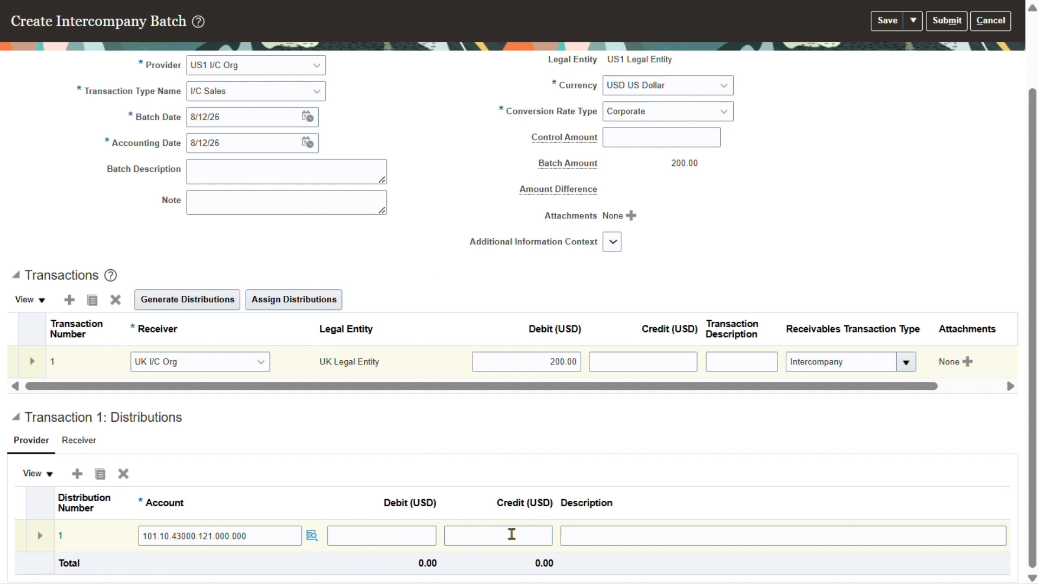
- Set the credit of the provider distribution for transaction 1 to 200 USD
scroll(512, 534, up, 2)
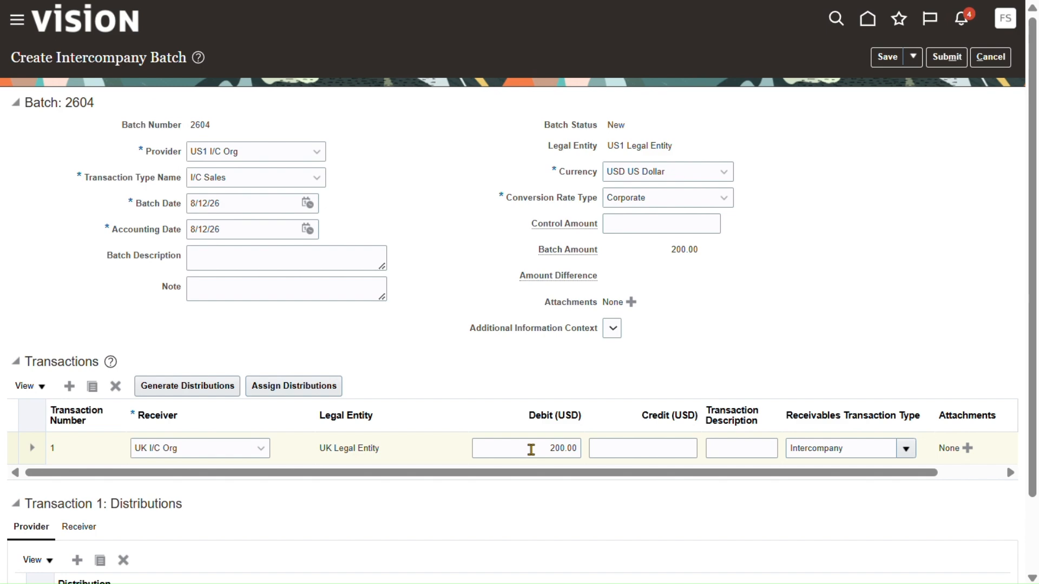
scroll(452, 504, down, 2)
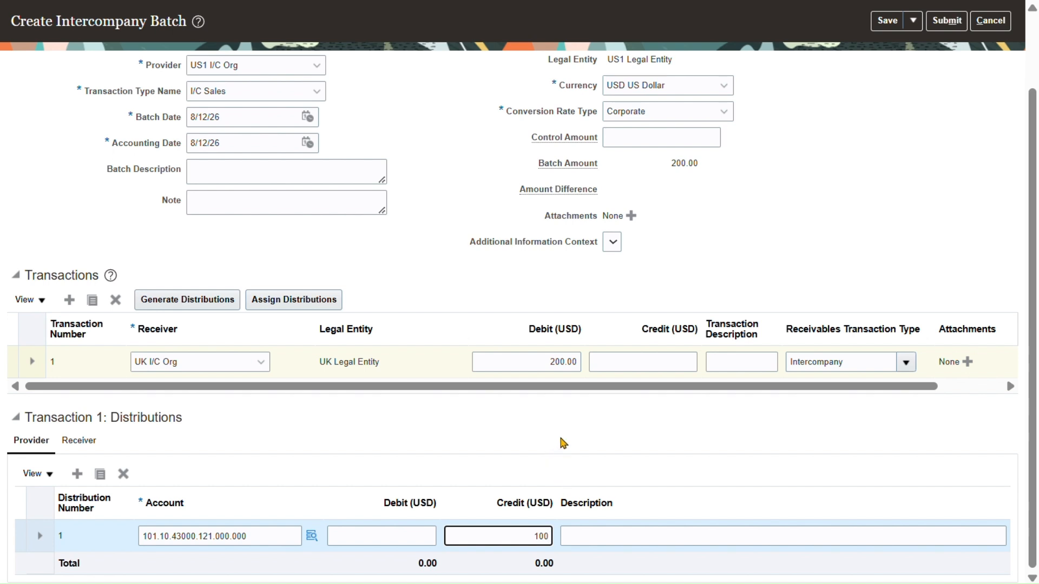
drag(532, 542, 545, 543)
text(2)
- Add a distribution row on the receiver side of transaction 1
click(80, 440)
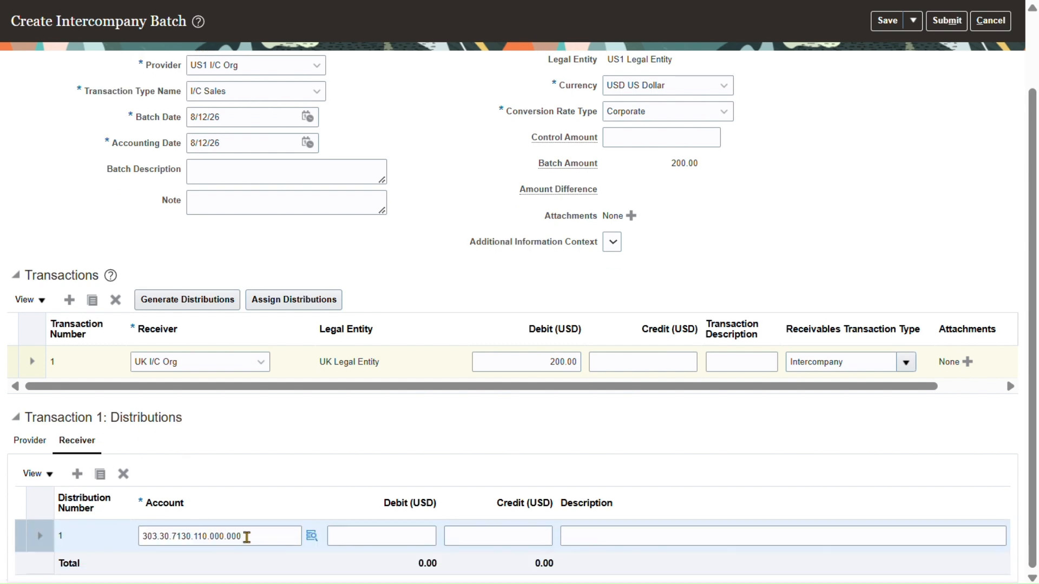
click(271, 533)
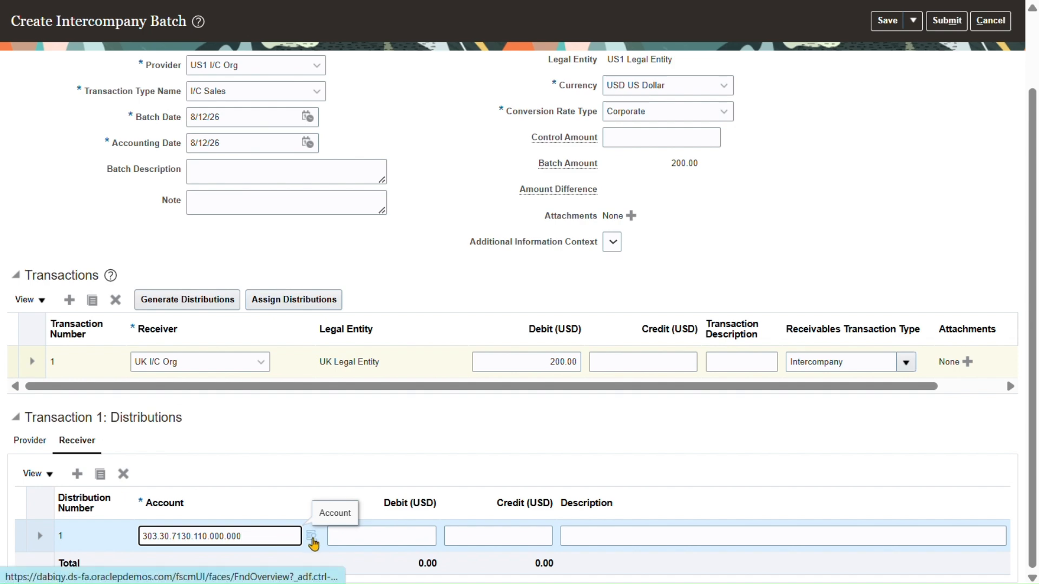
click(312, 536)
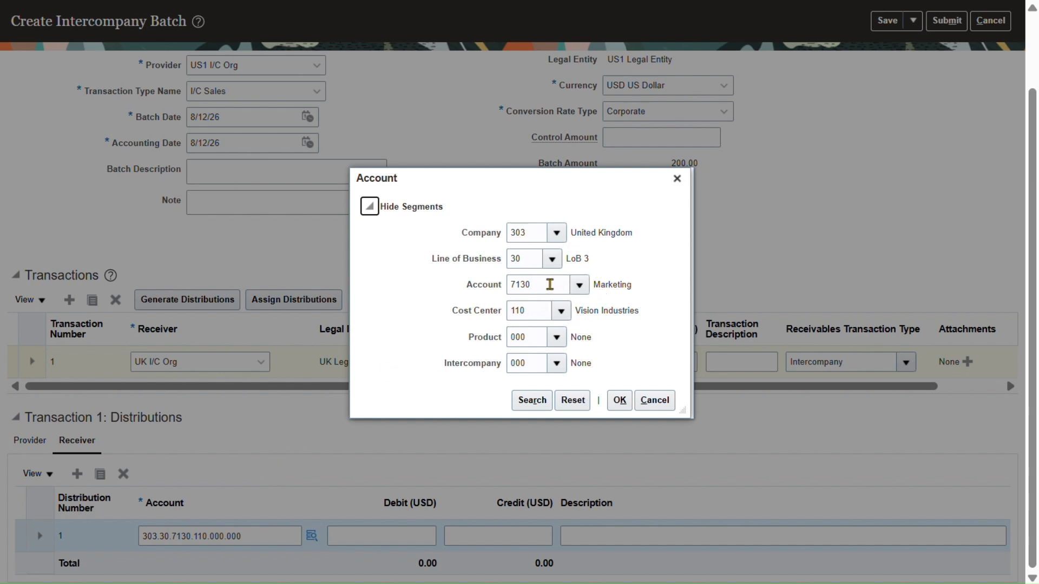
double_click(539, 285)
text(6105)
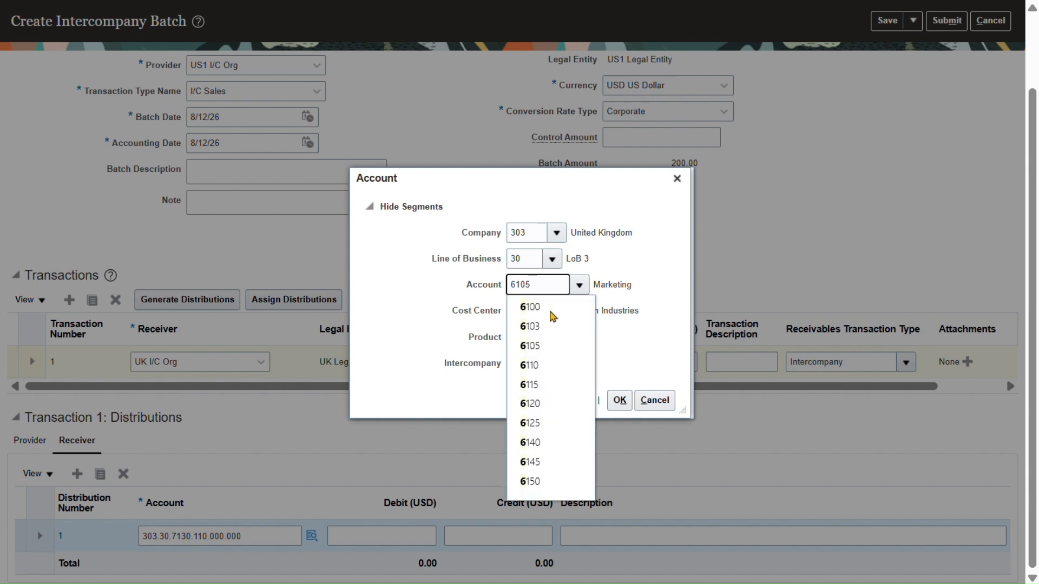
click(533, 346)
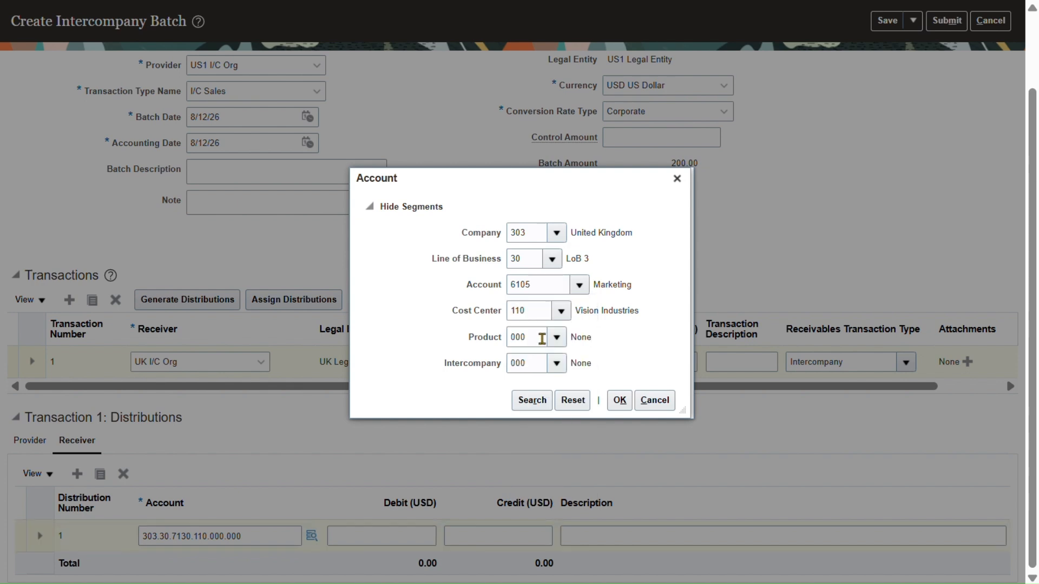
click(533, 306)
drag(547, 285, 466, 292)
click(639, 401)
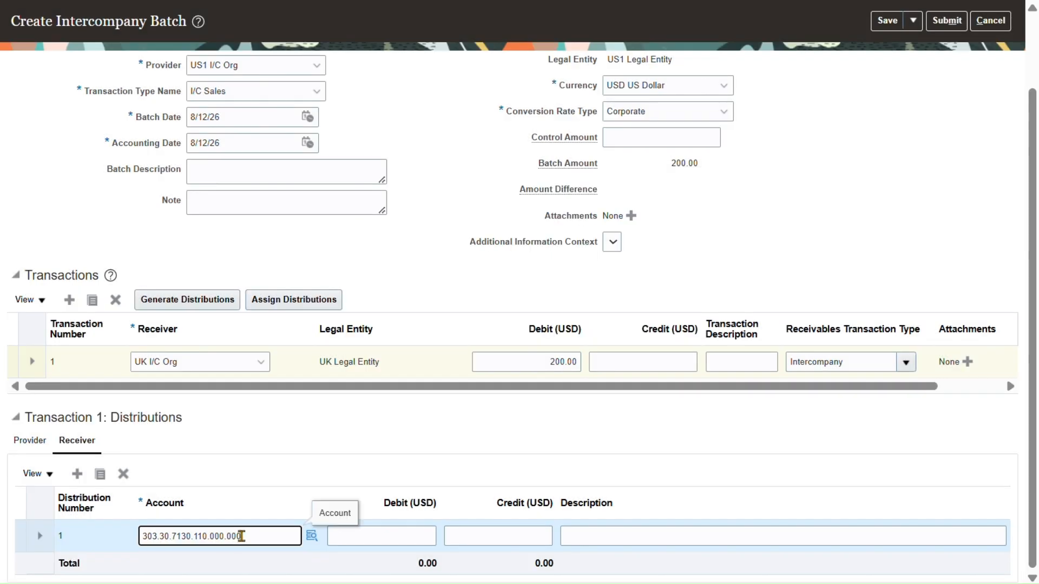
- Set the debit of the receiver distribution to 200 USD, keeping its default account combination
click(398, 536)
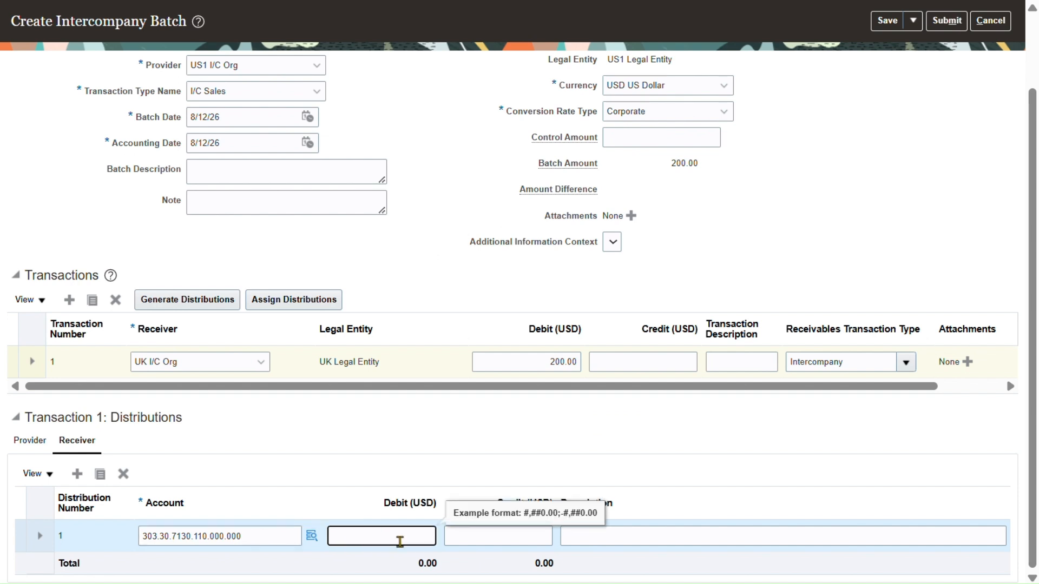
click(507, 434)
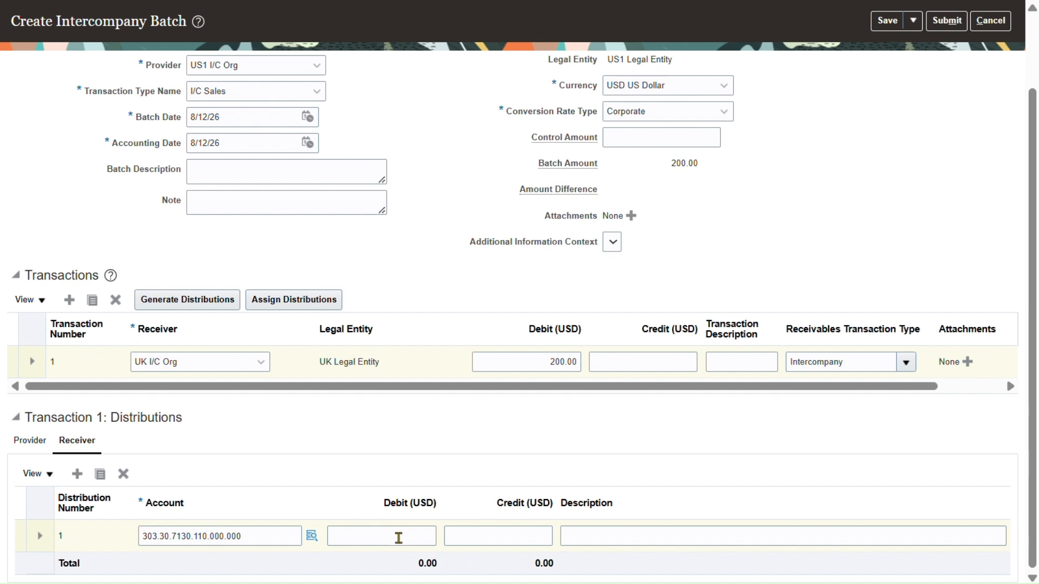
click(399, 538)
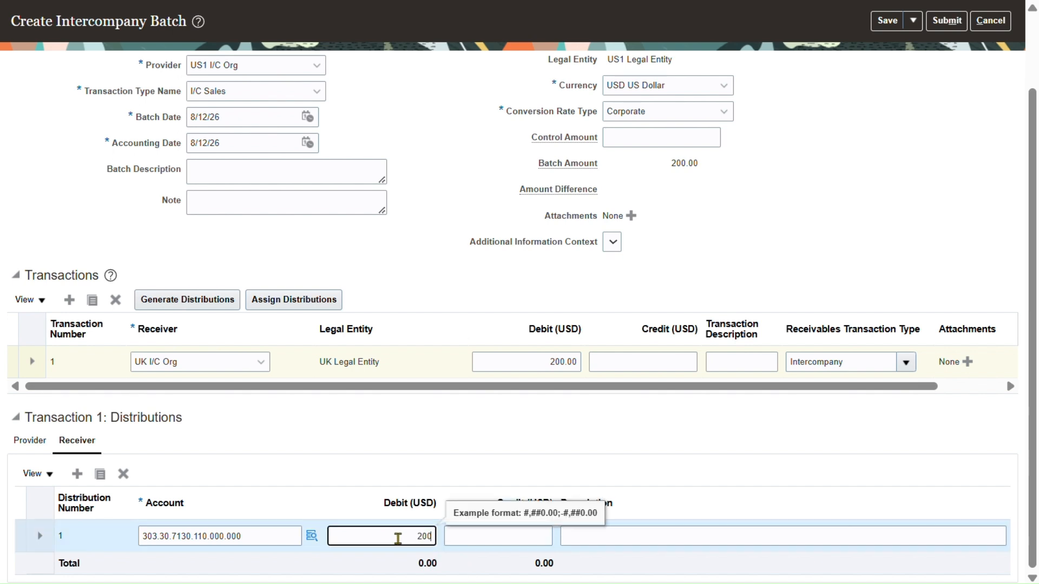
click(467, 433)
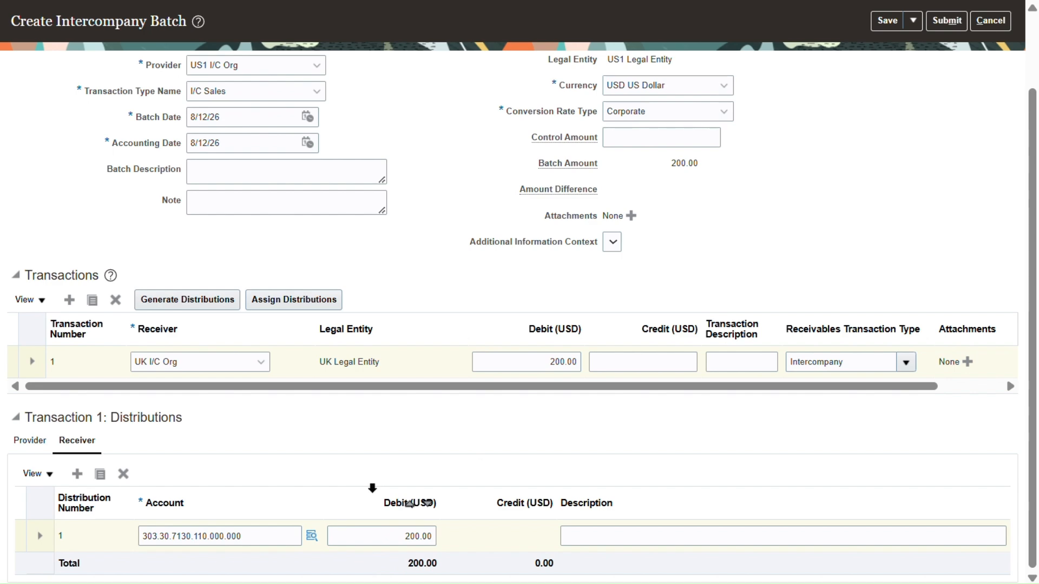
- Save the intercompany batch and submit it, acknowledging both messages
scroll(373, 489, up, 3)
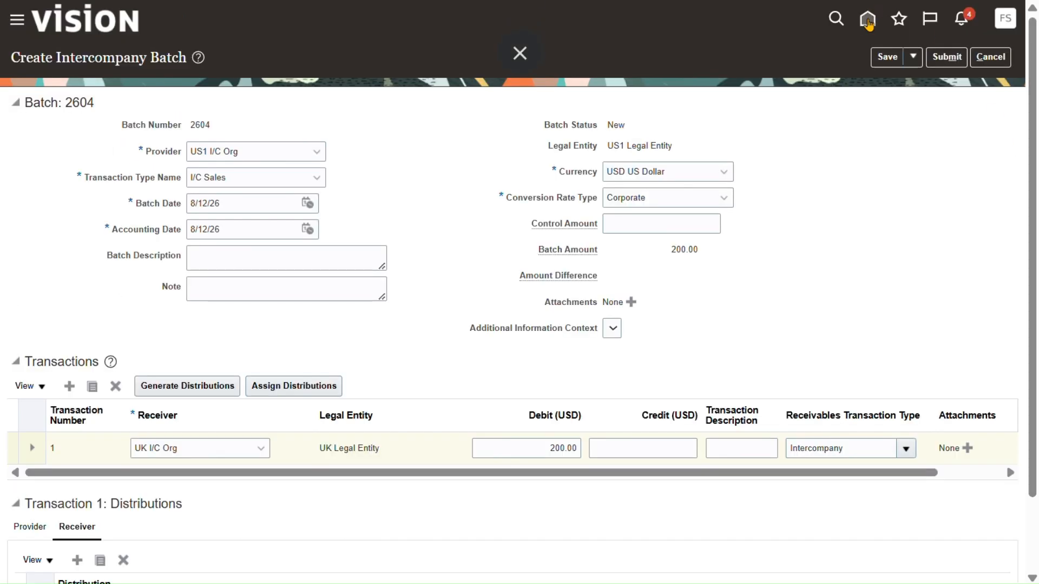
click(889, 59)
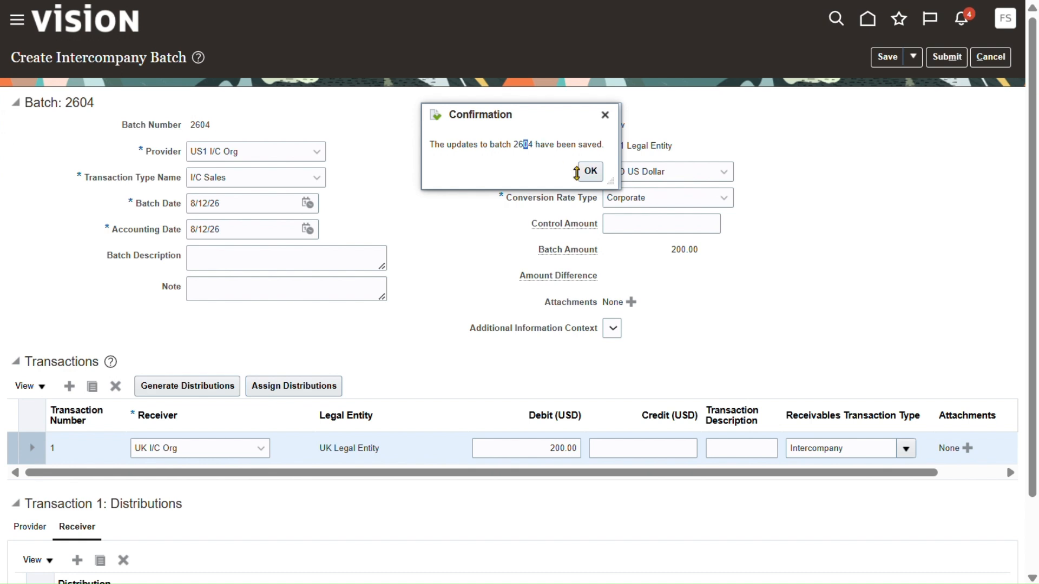
click(590, 174)
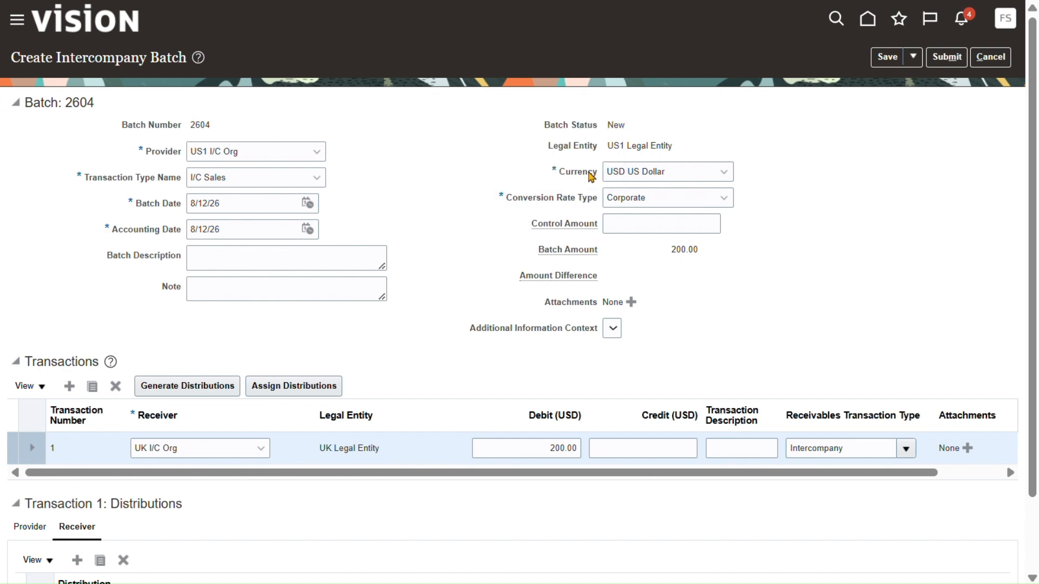
click(944, 59)
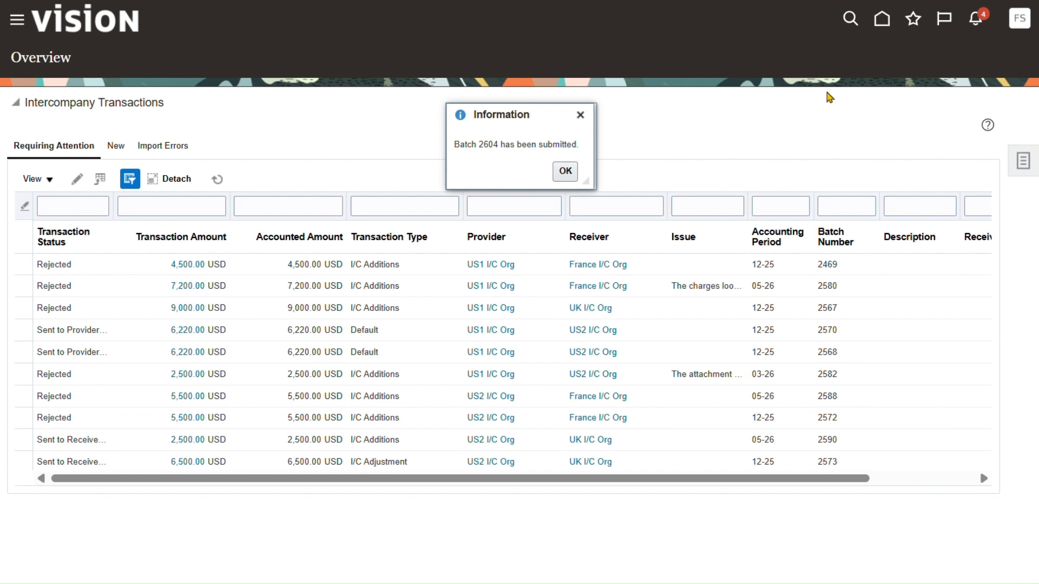
click(566, 174)
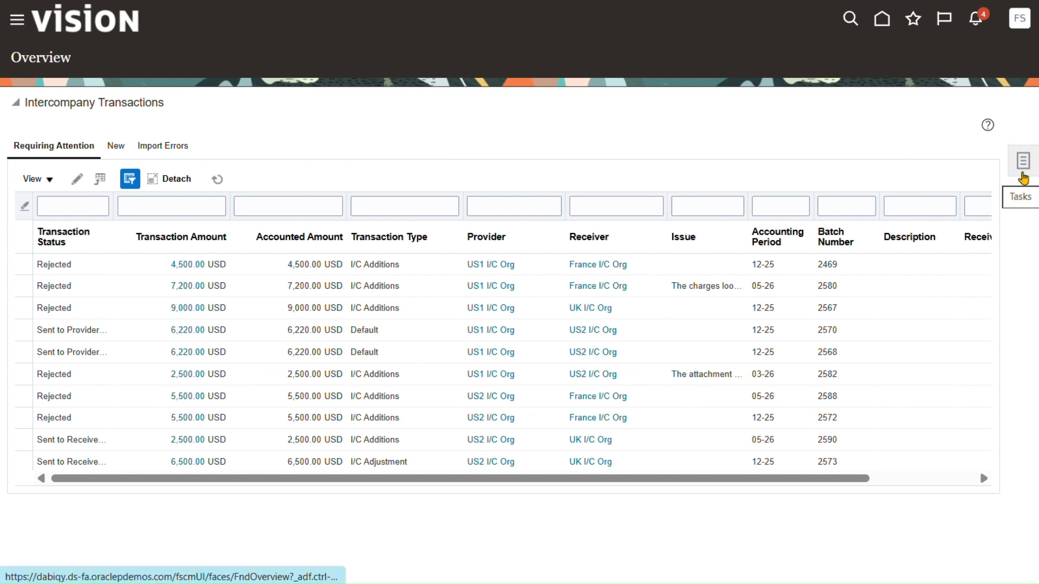
- Open the Manage Intercompany Outbound Transactions task and search for batch number 2604
click(1020, 166)
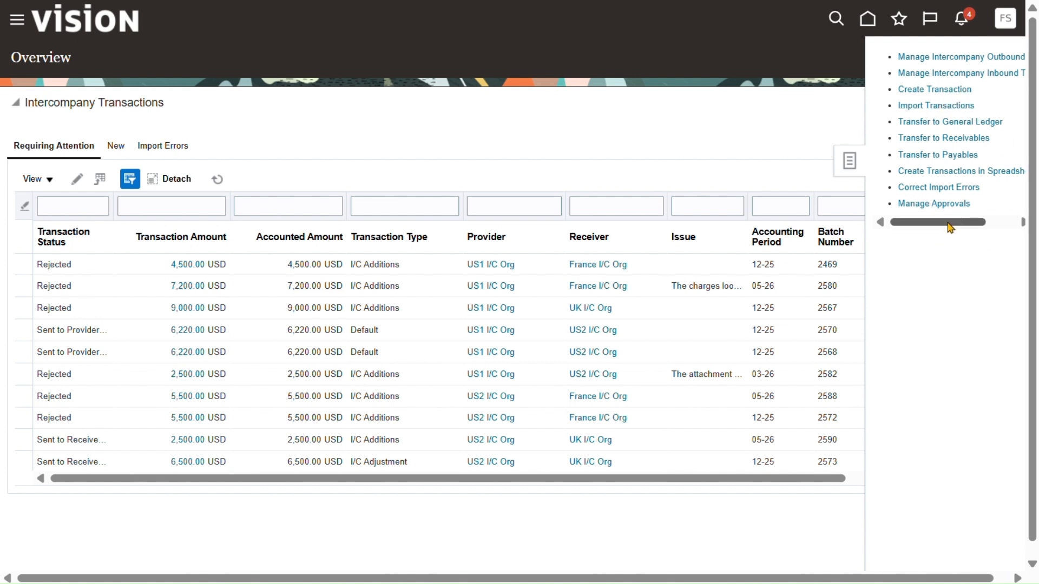
drag(951, 228, 1027, 236)
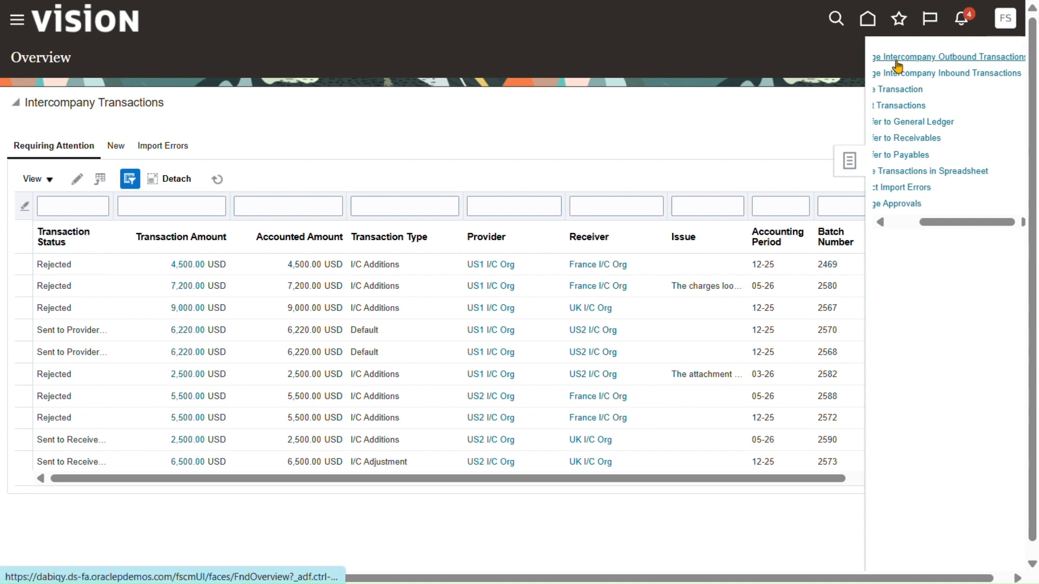
drag(966, 222, 1023, 224)
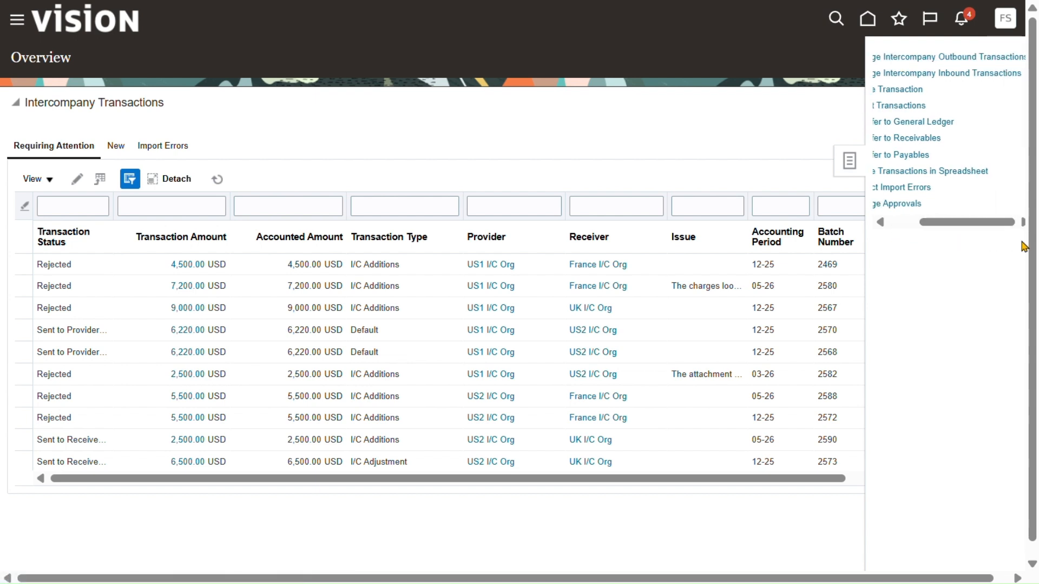
click(947, 57)
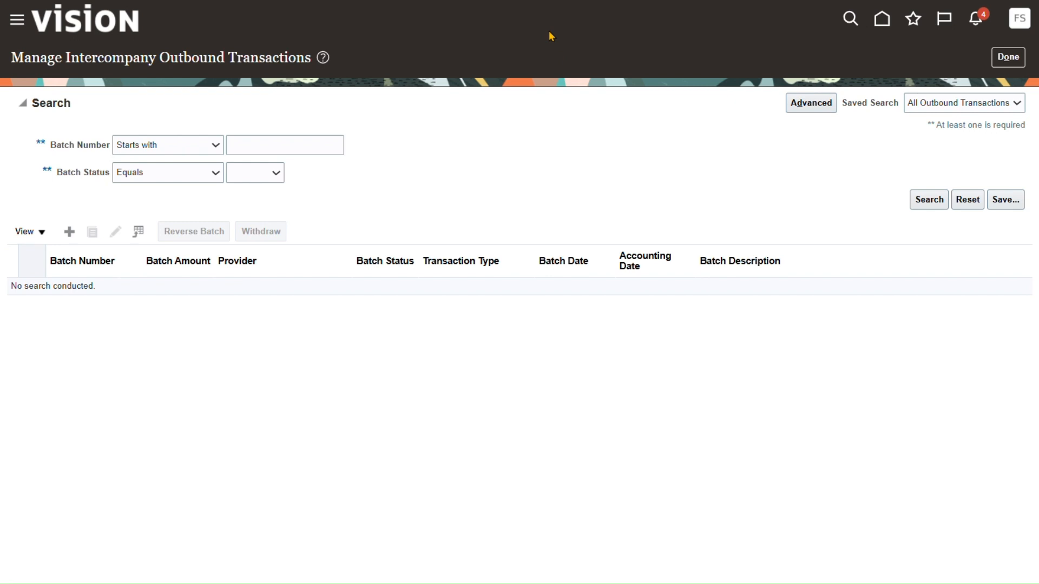
click(278, 147)
text(2604)
click(936, 204)
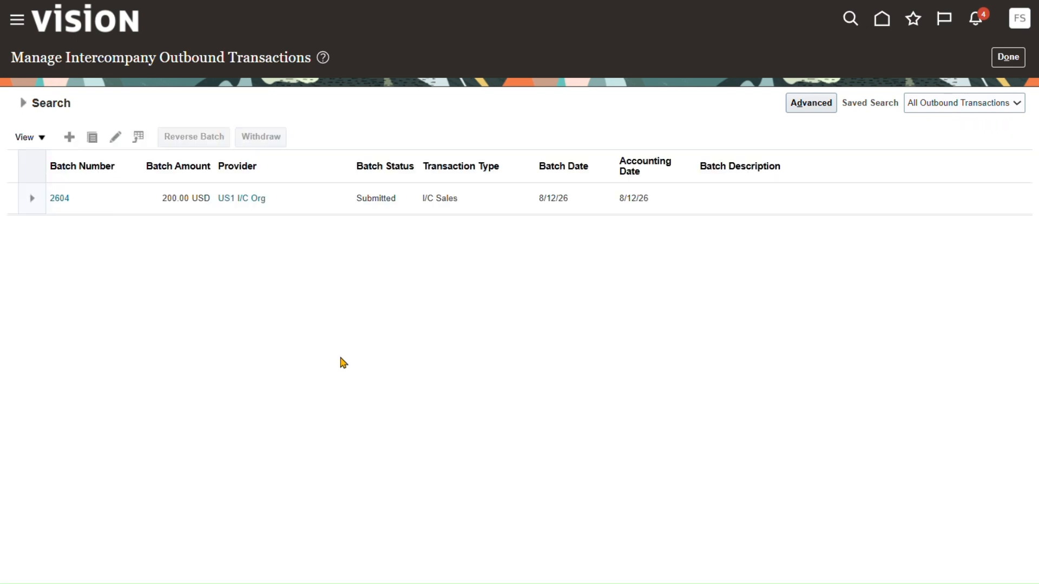
- Open batch 2604 and review its status and the provider and receiver distributions of transaction 1
click(380, 201)
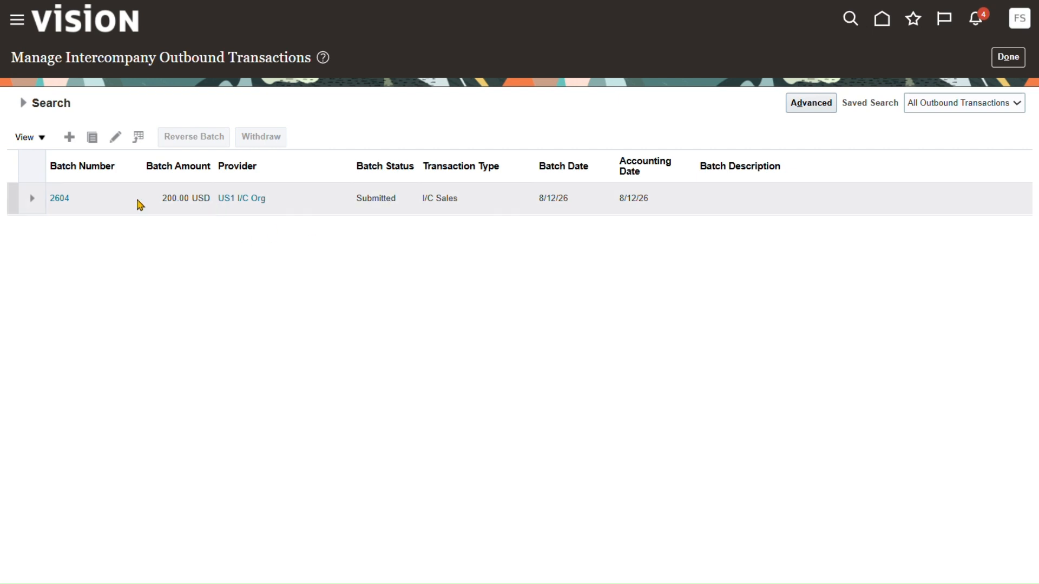
click(59, 200)
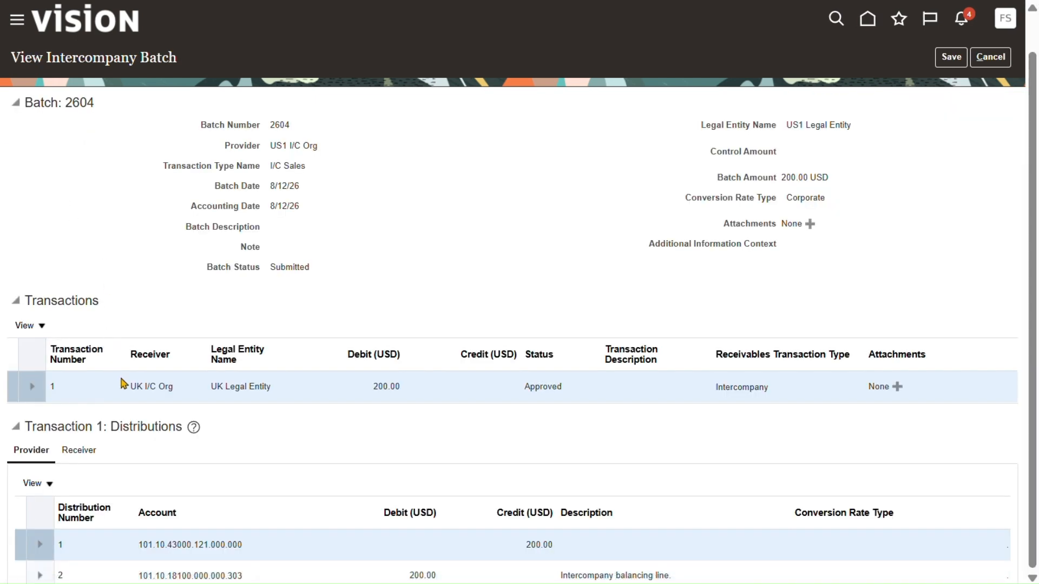
scroll(122, 384, down, 1)
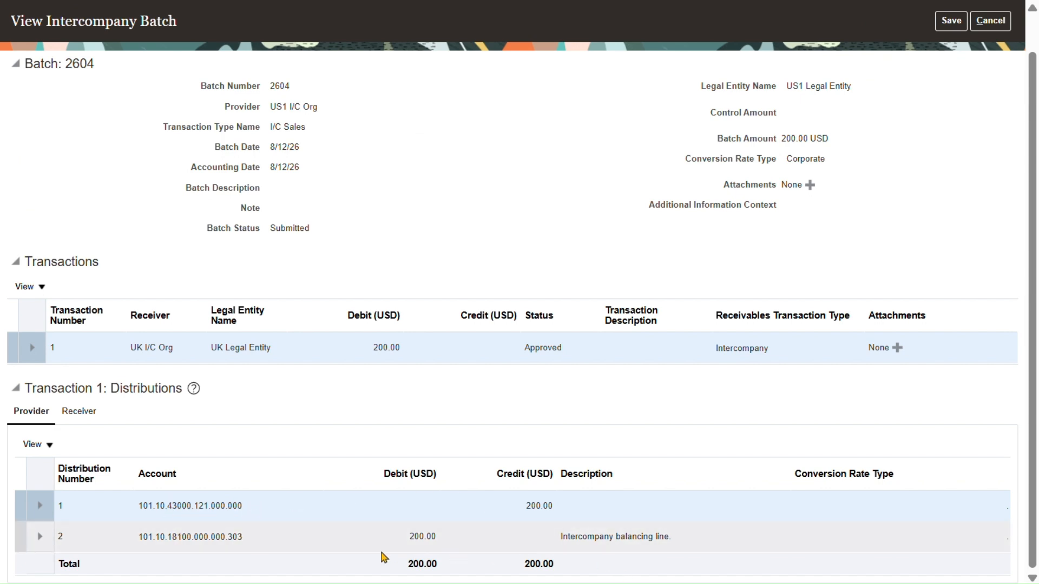
click(167, 509)
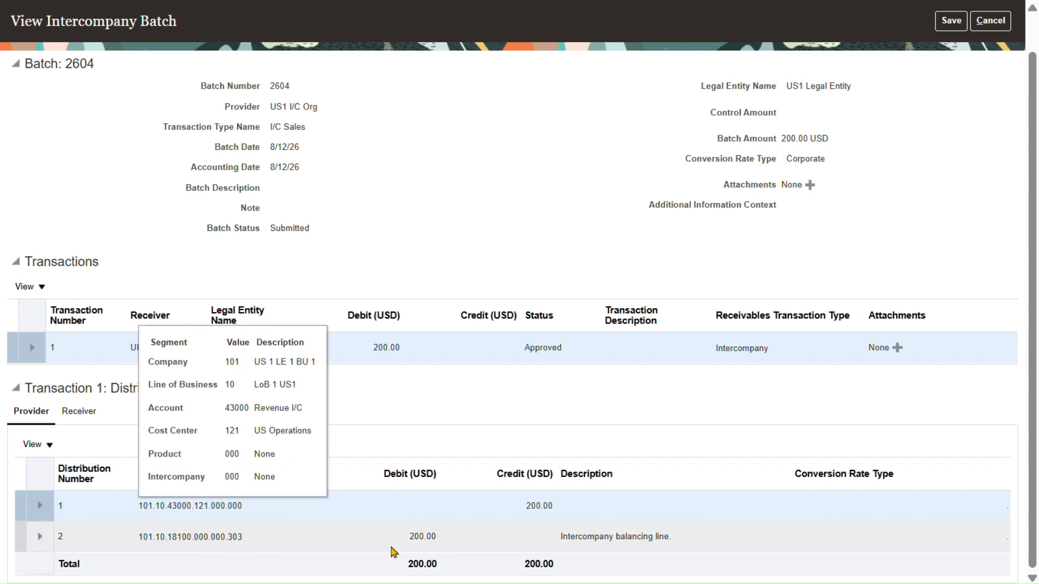
click(119, 413)
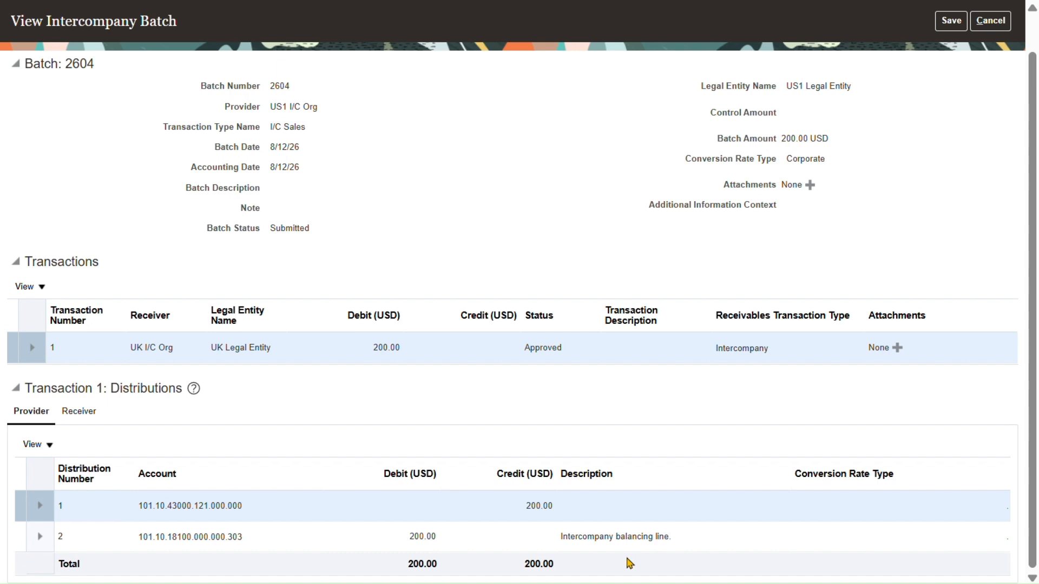
click(82, 412)
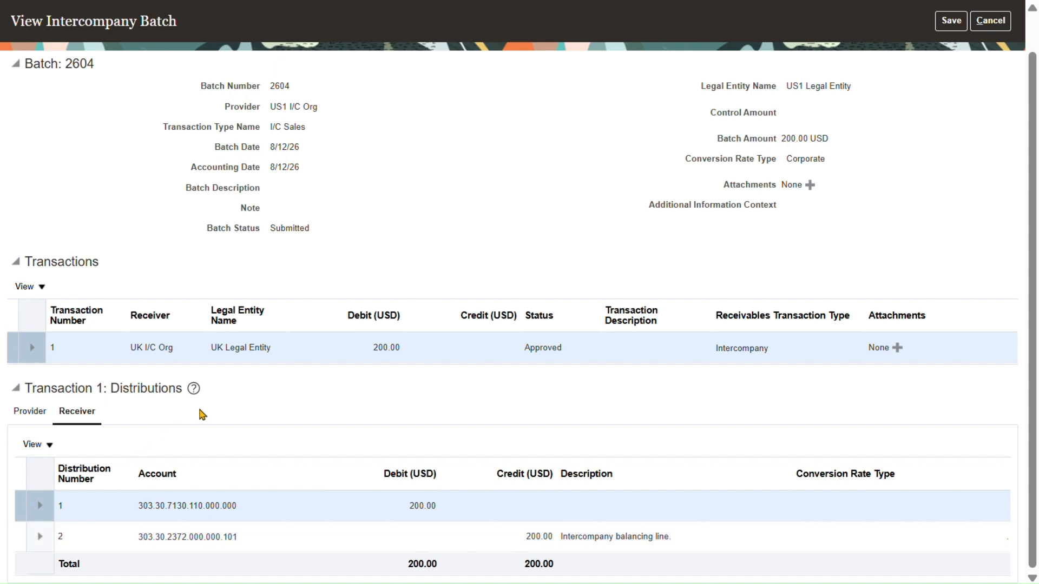
- Save the viewed batch, close it and return to the intercompany transactions overview
scroll(621, 421, up, 2)
click(952, 59)
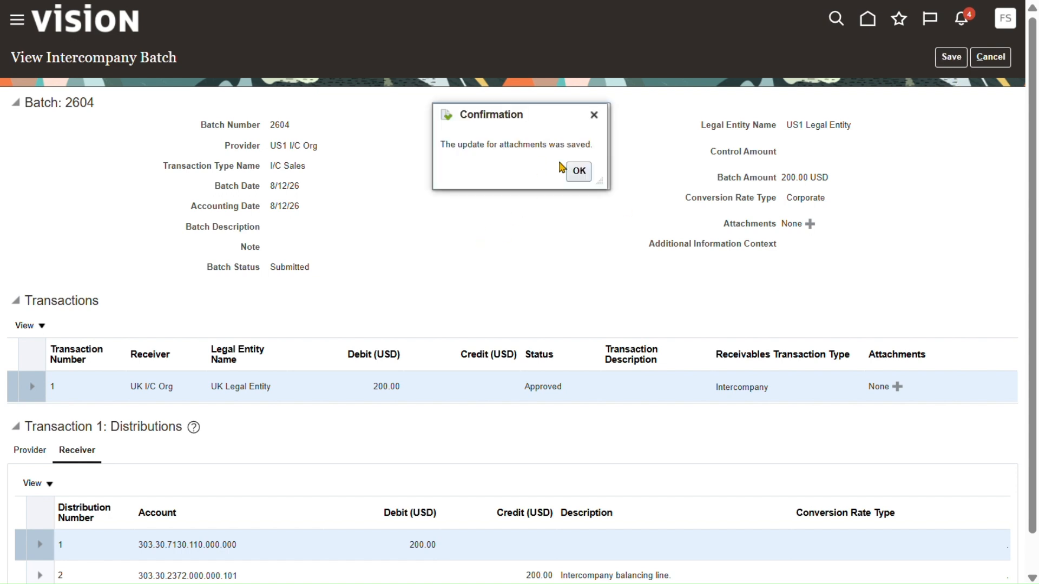
click(580, 173)
click(952, 59)
click(579, 171)
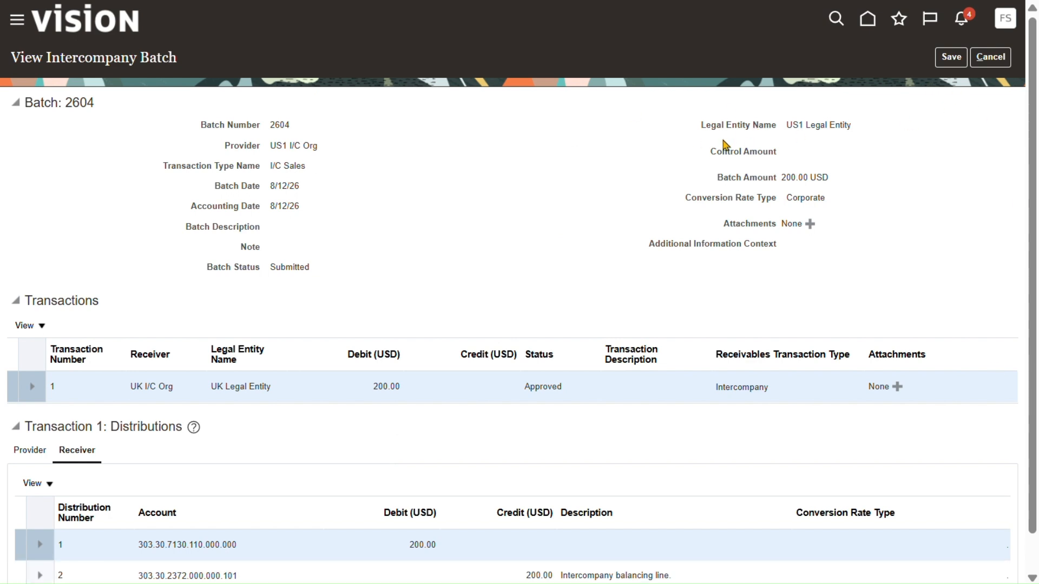
click(990, 57)
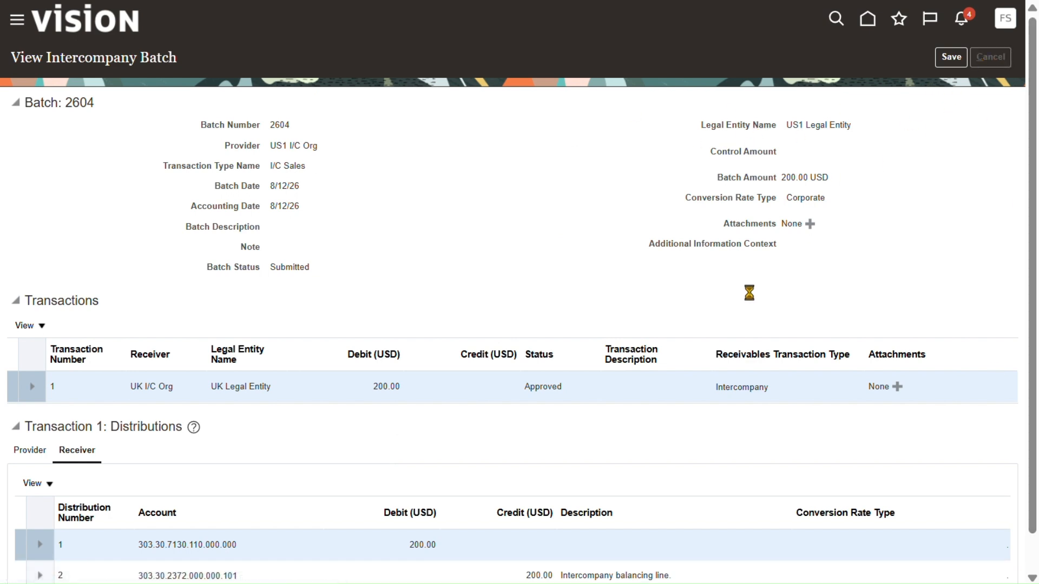
click(1008, 57)
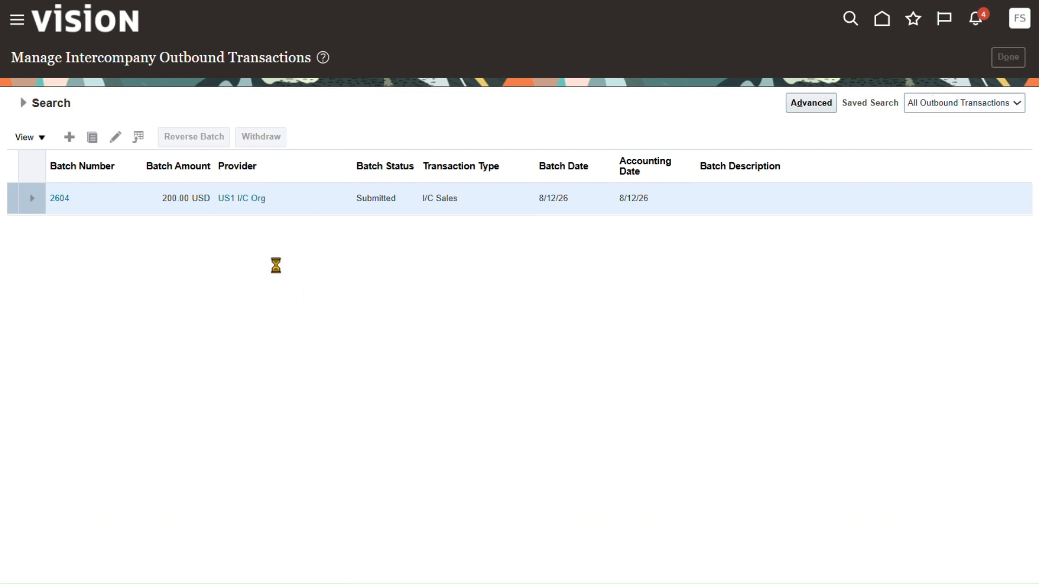
- Open the Transfer to Receivables task for intercompany transactions
mouse_move(534, 244)
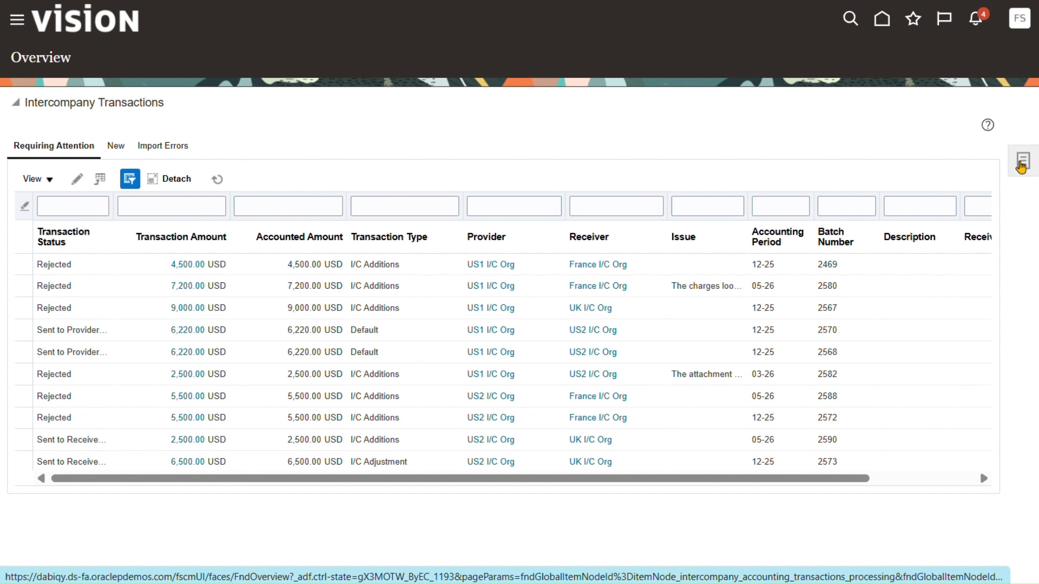
click(1023, 163)
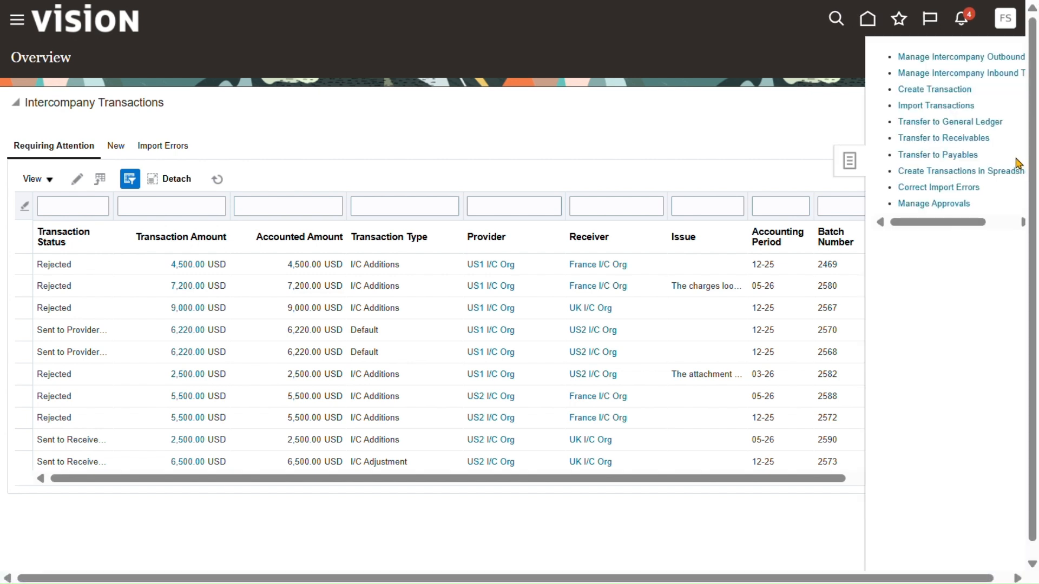
click(921, 140)
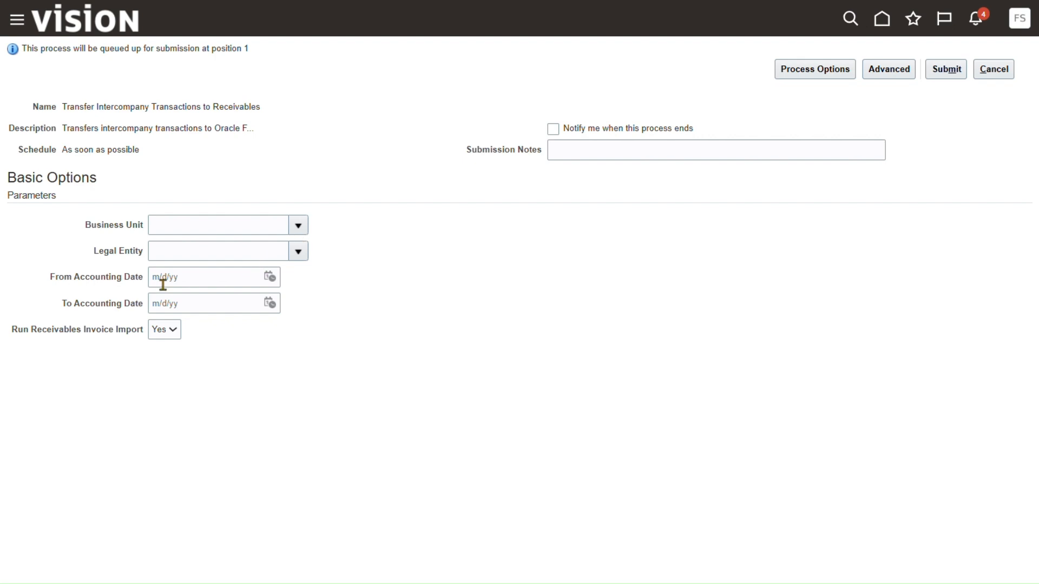
- Set the transfer's business unit to US1 Business Unit and its legal entity to US1 Legal Entity
click(298, 225)
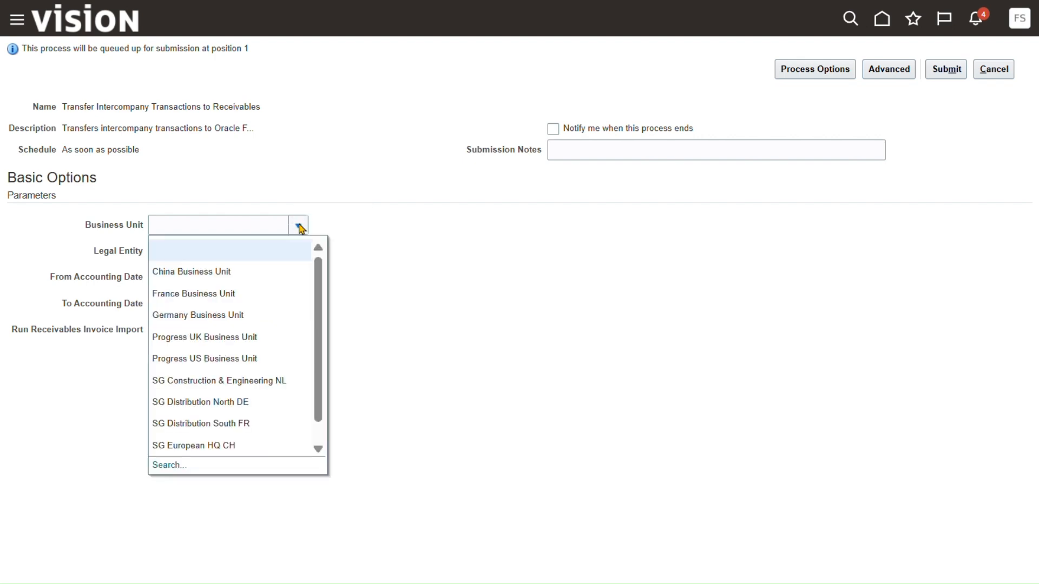
click(166, 466)
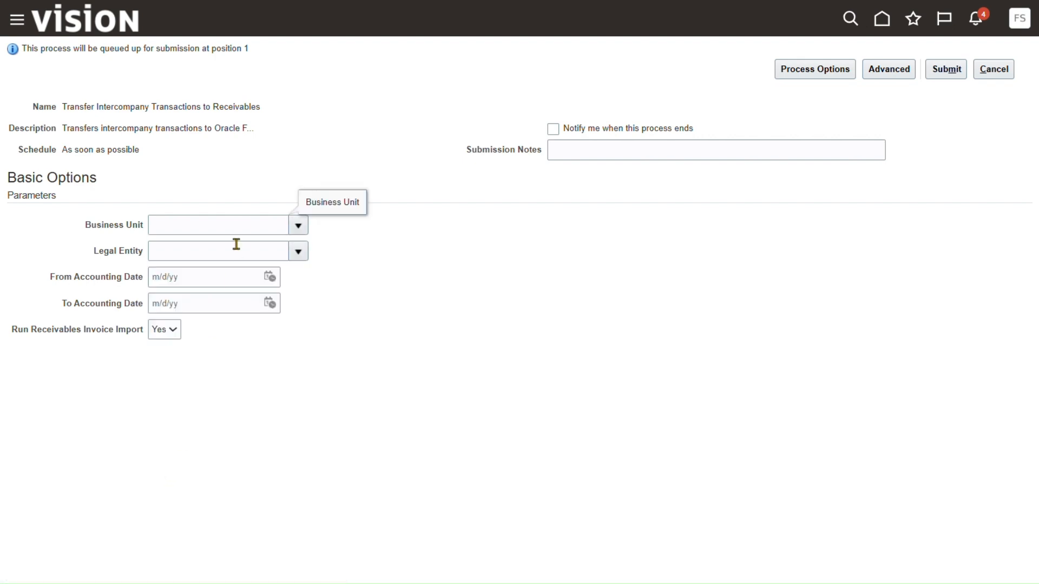
click(517, 266)
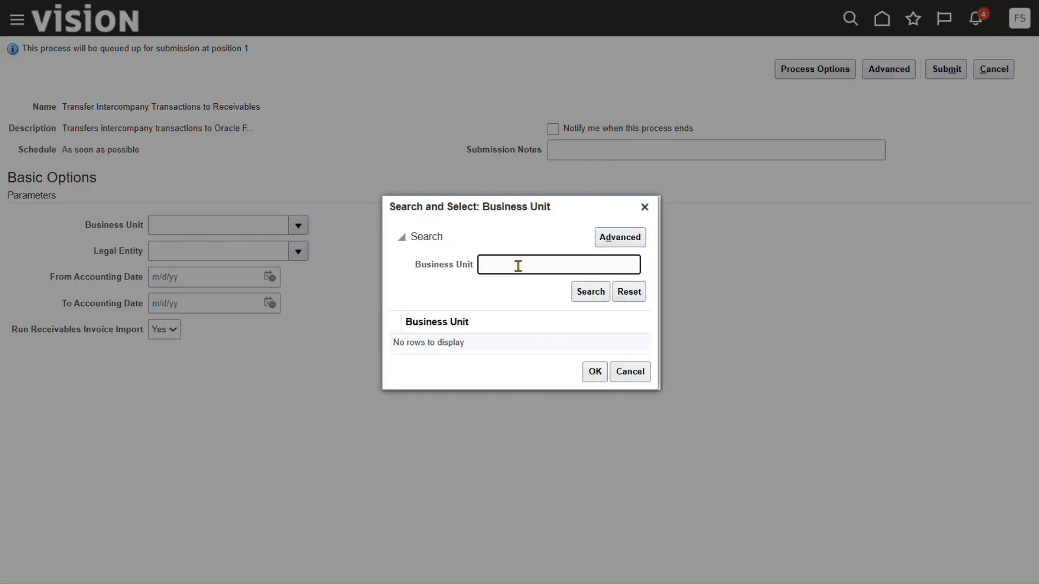
key(Return)
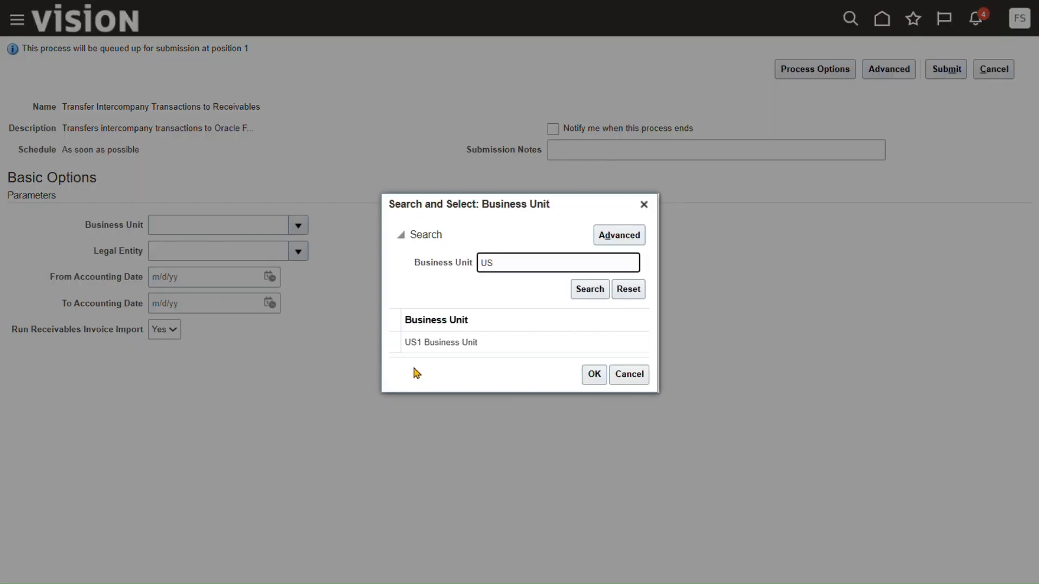
click(395, 342)
click(594, 374)
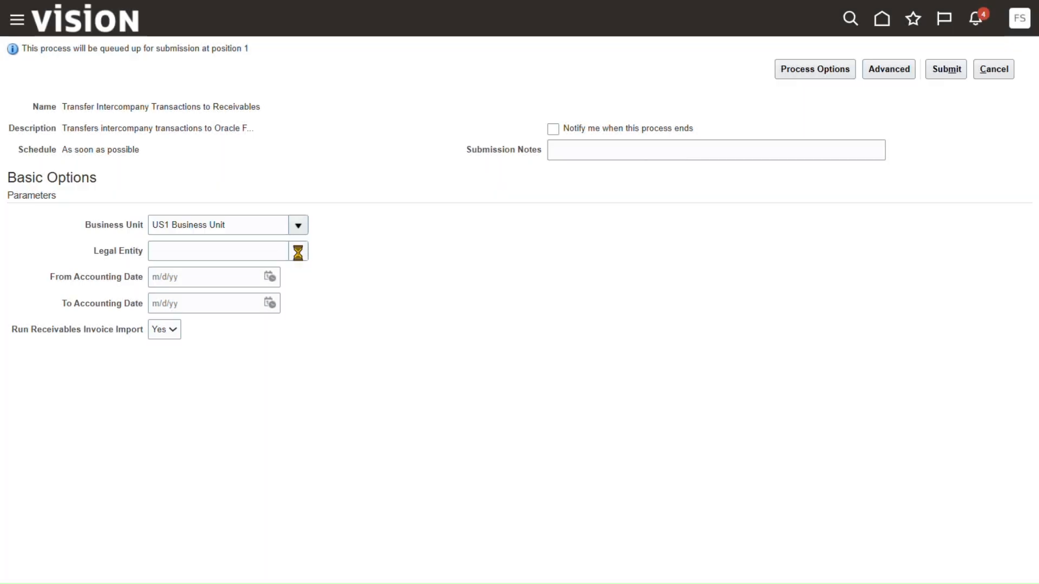
click(298, 253)
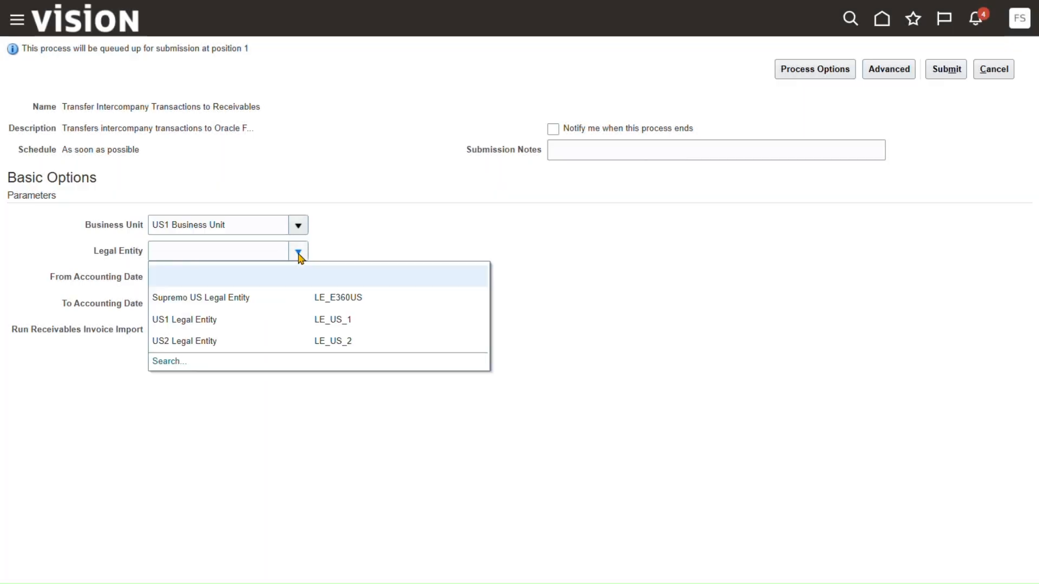
click(195, 320)
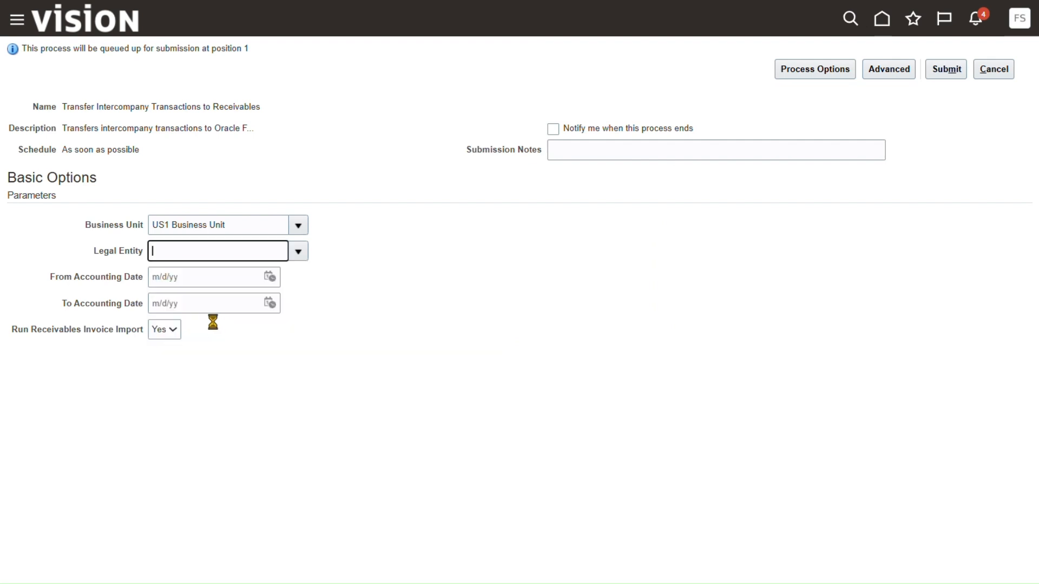
- Set both the From and To Accounting Date of the transfer to 8/12/26
click(270, 278)
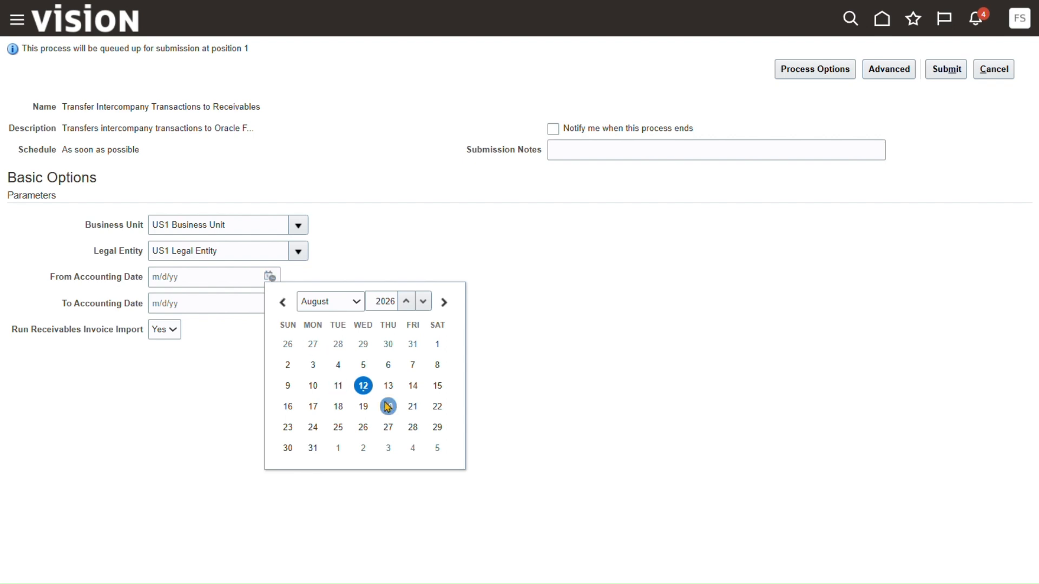
click(363, 386)
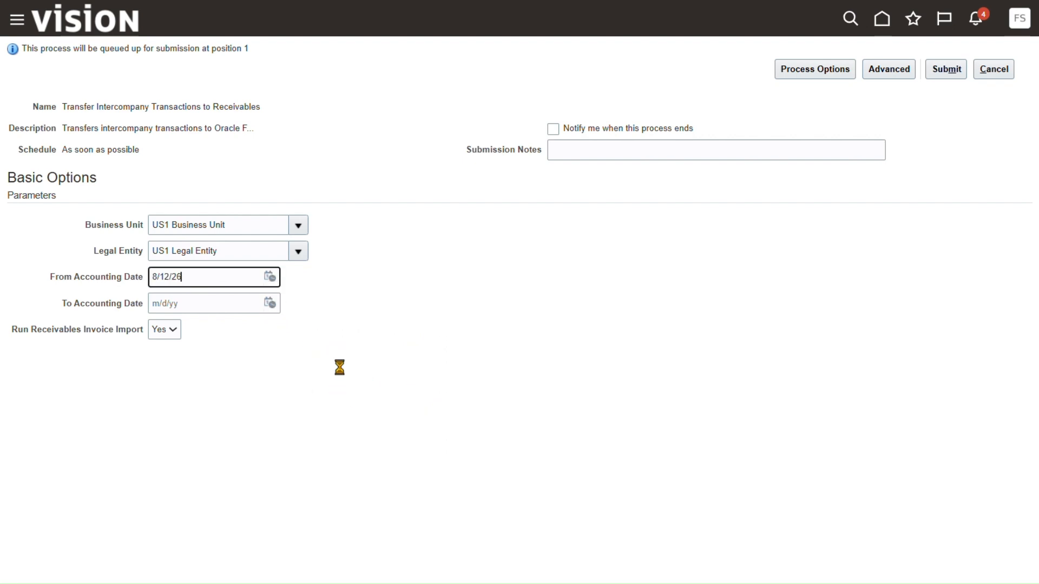
click(270, 303)
click(364, 411)
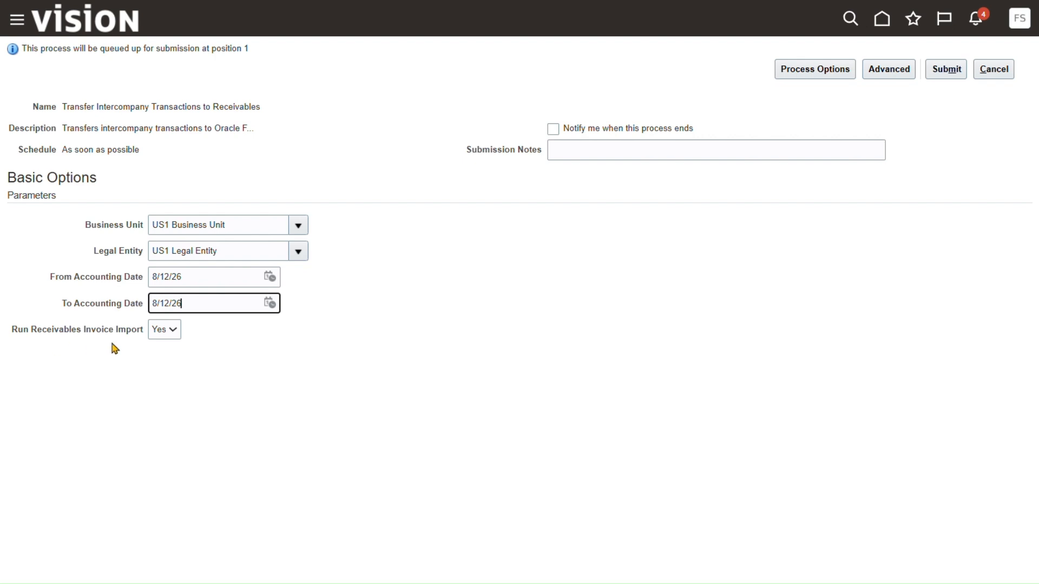
- Submit the transfer to Receivables process and copy its process ID from the confirmation before closing it
click(952, 75)
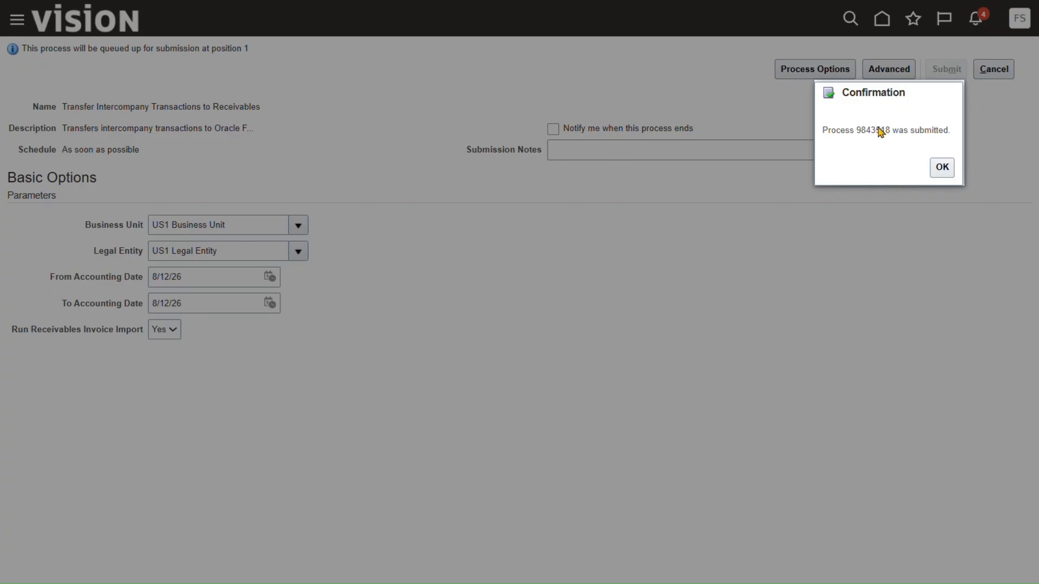
double_click(873, 131)
right_click(874, 131)
click(719, 155)
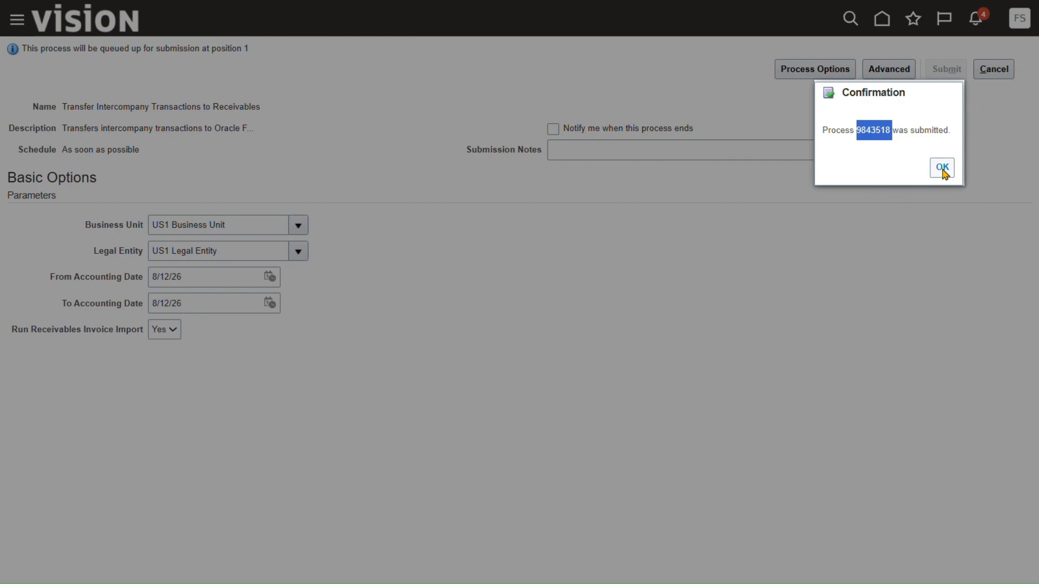
click(942, 172)
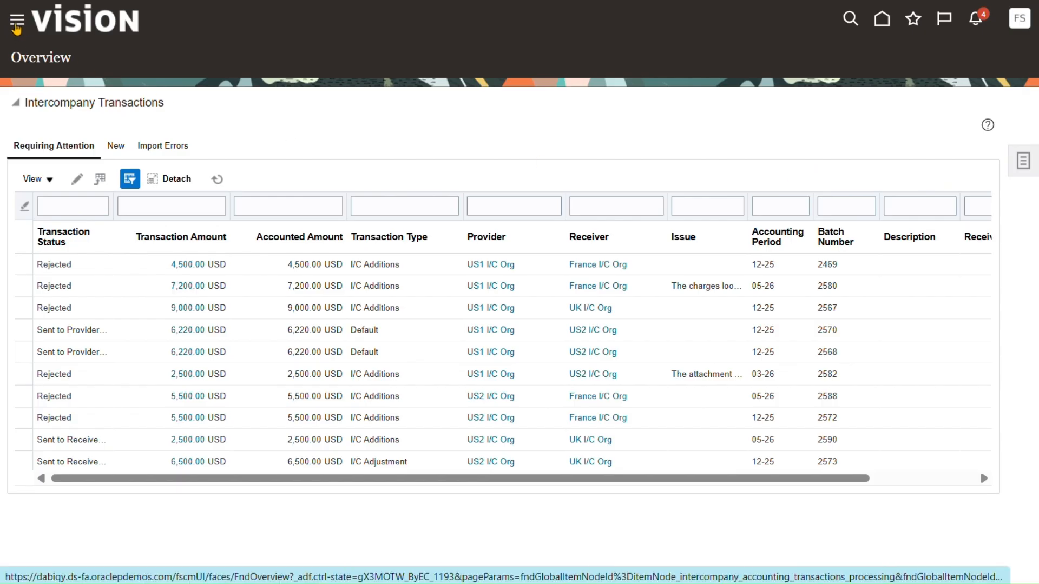
- Open the Scheduled Processes work area from the Tools group
click(18, 24)
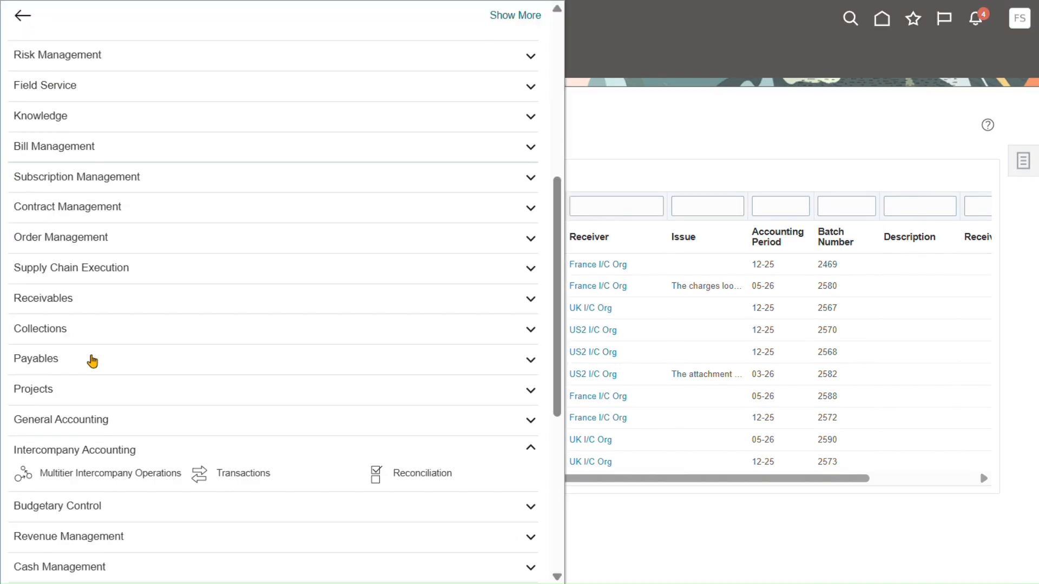
scroll(73, 457, down, 7)
click(51, 481)
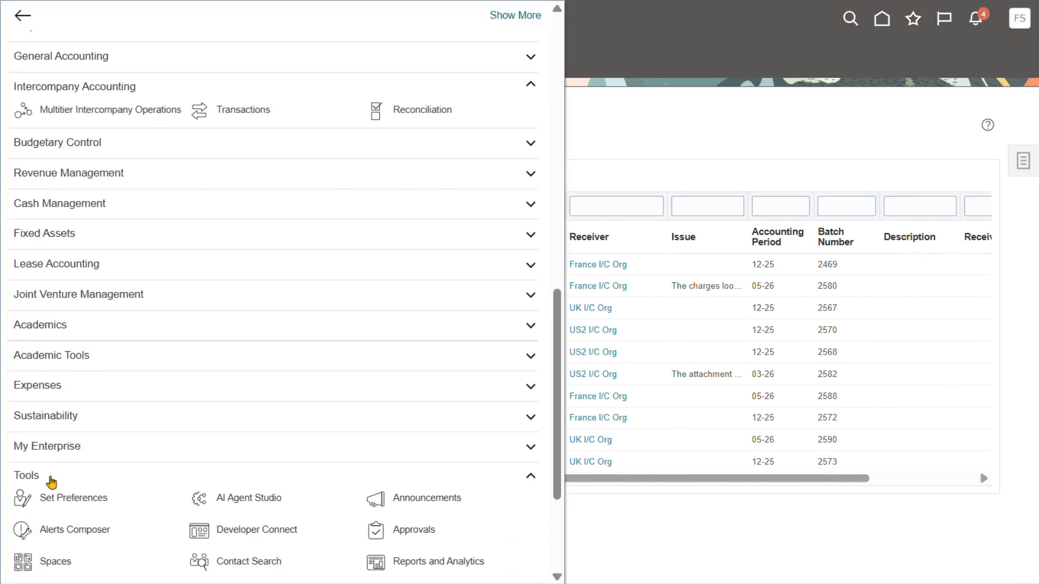
scroll(97, 476, down, 5)
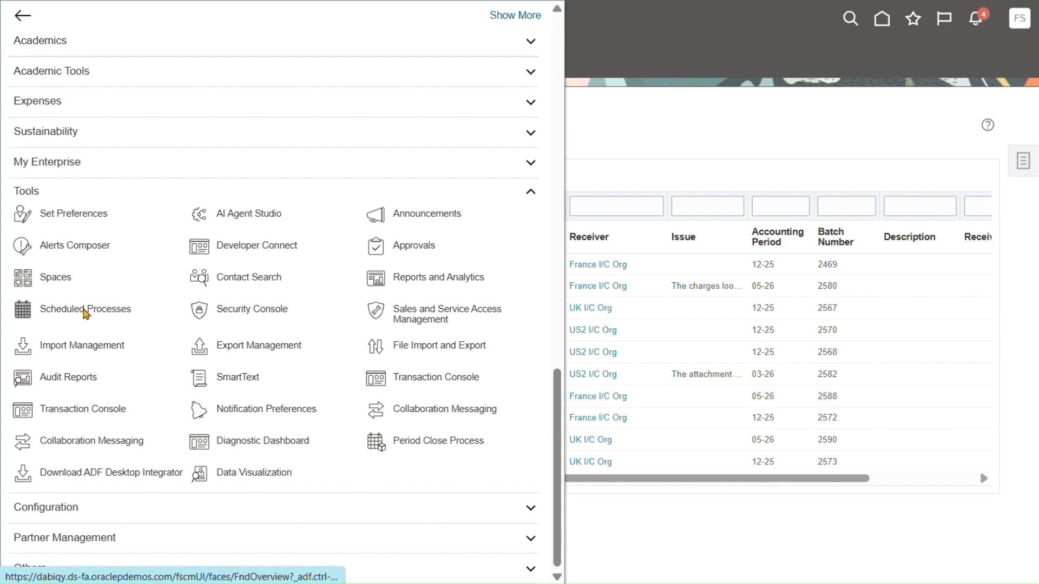
click(85, 313)
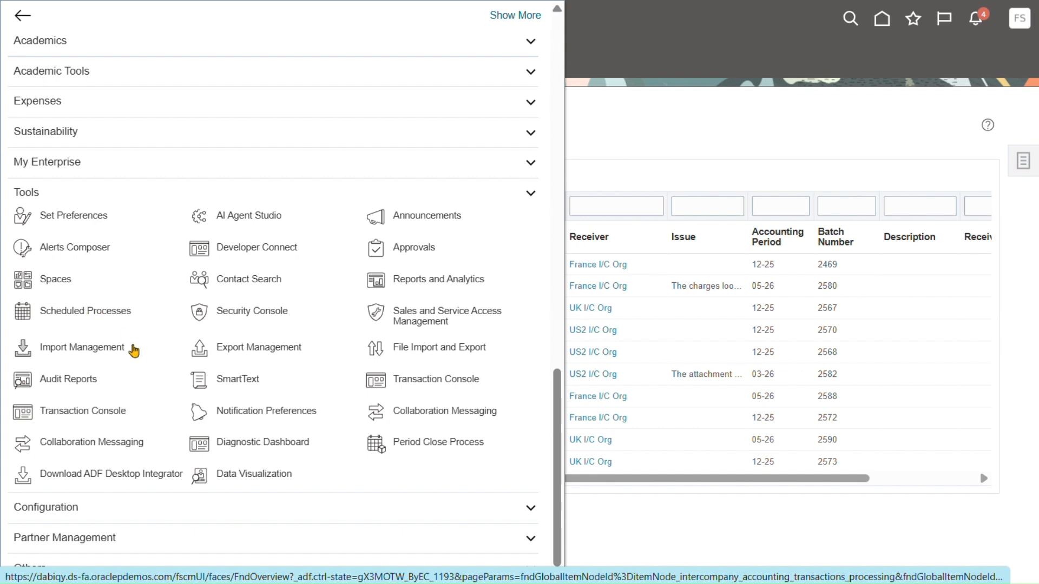
- Refresh the scheduled processes list repeatedly to check the status of the Receivables transfer and its AutoInvoice import processes
click(565, 195)
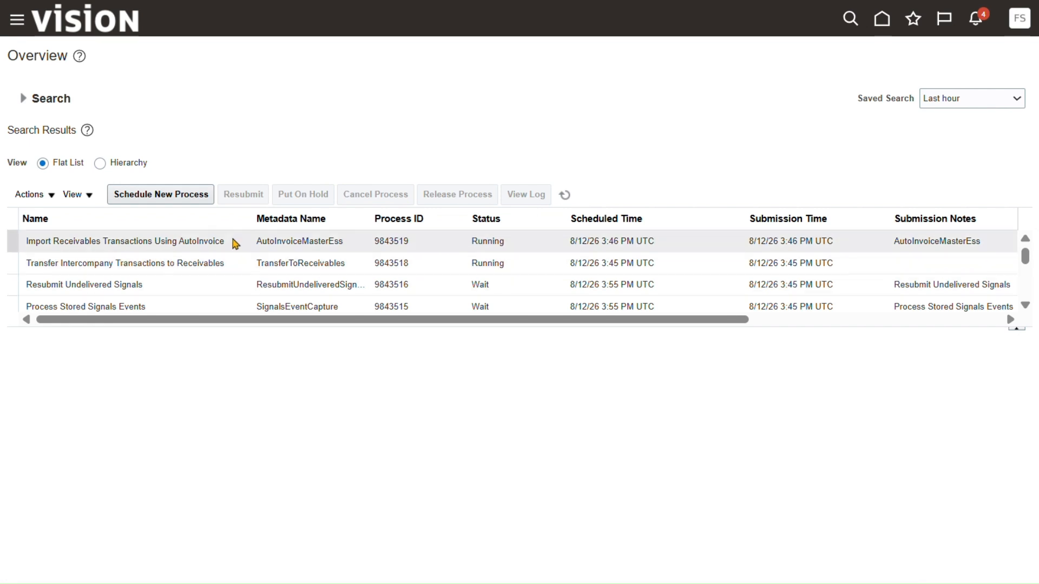
click(564, 196)
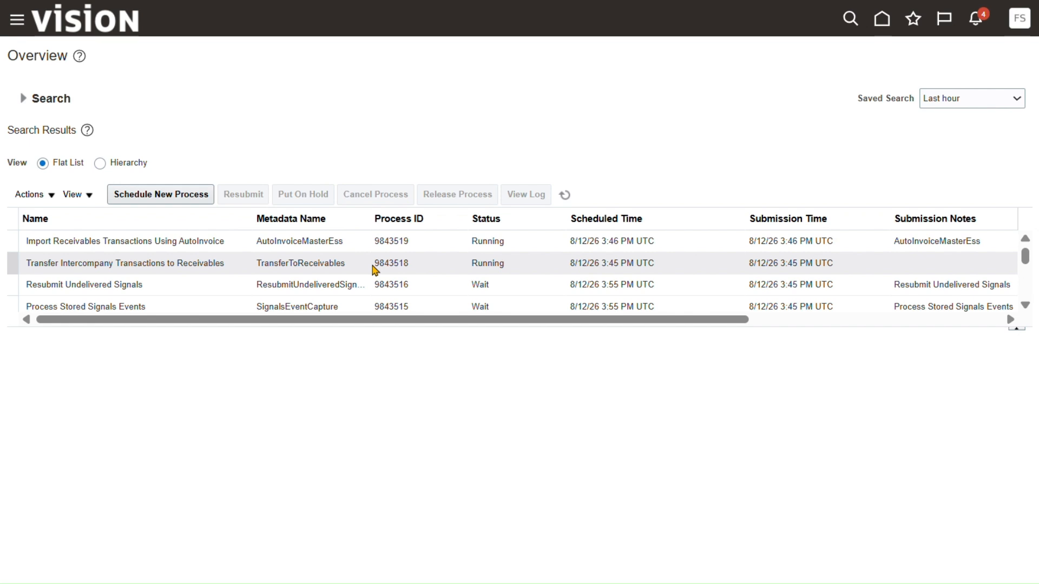
click(565, 195)
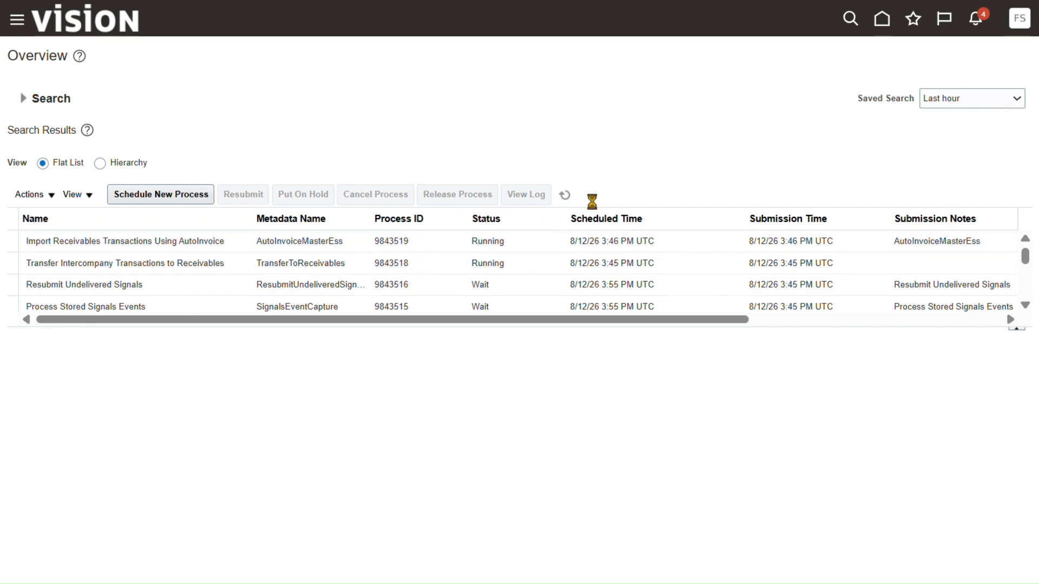
click(565, 197)
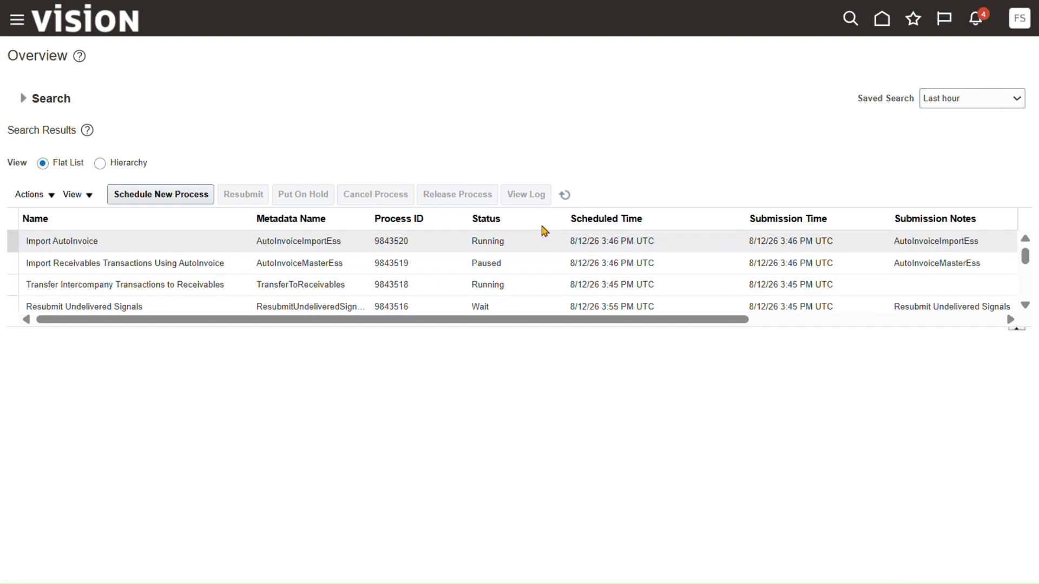
click(567, 197)
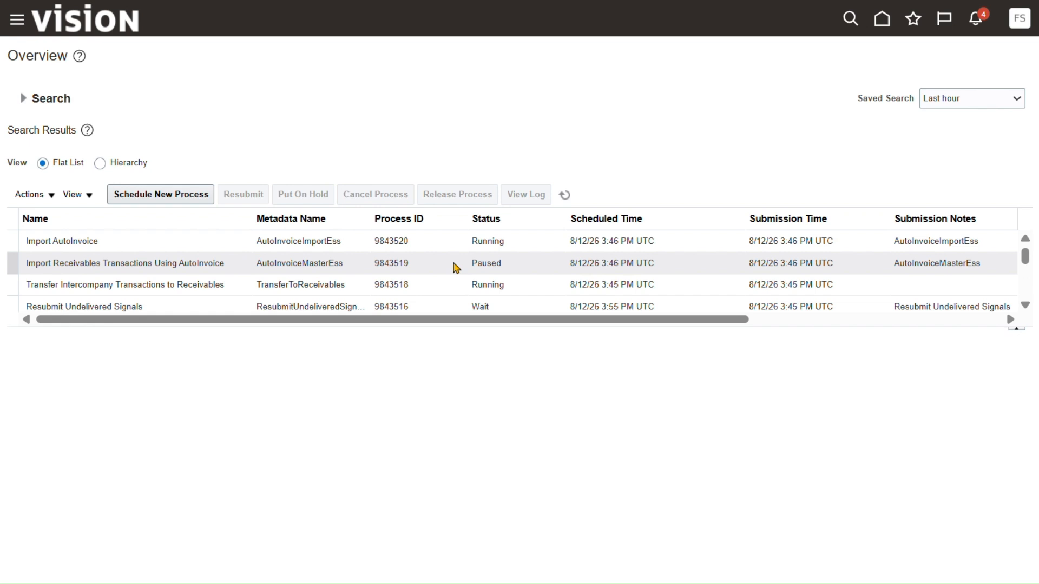
click(566, 196)
click(564, 196)
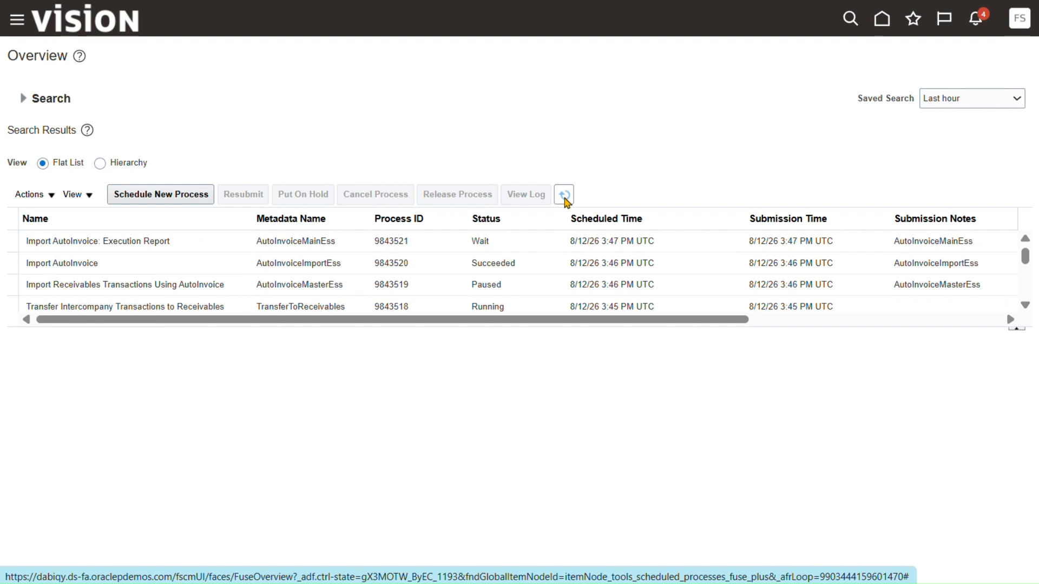
click(565, 199)
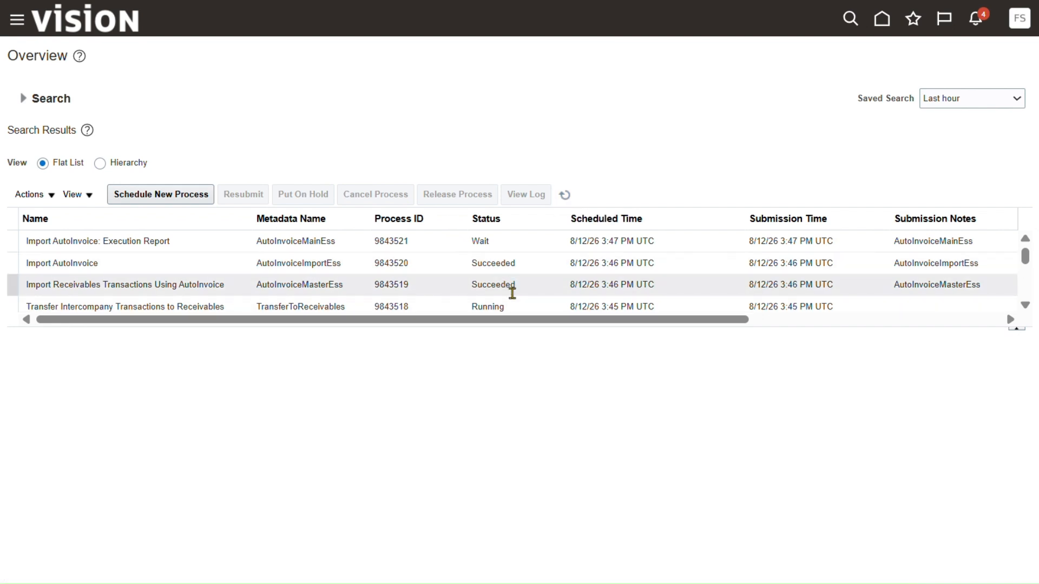
click(1025, 306)
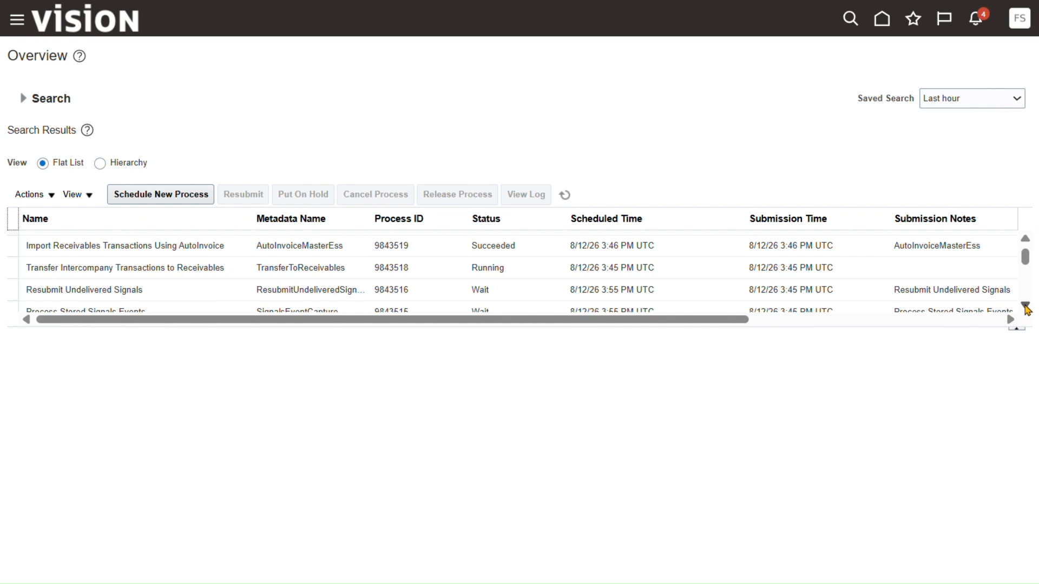
click(564, 196)
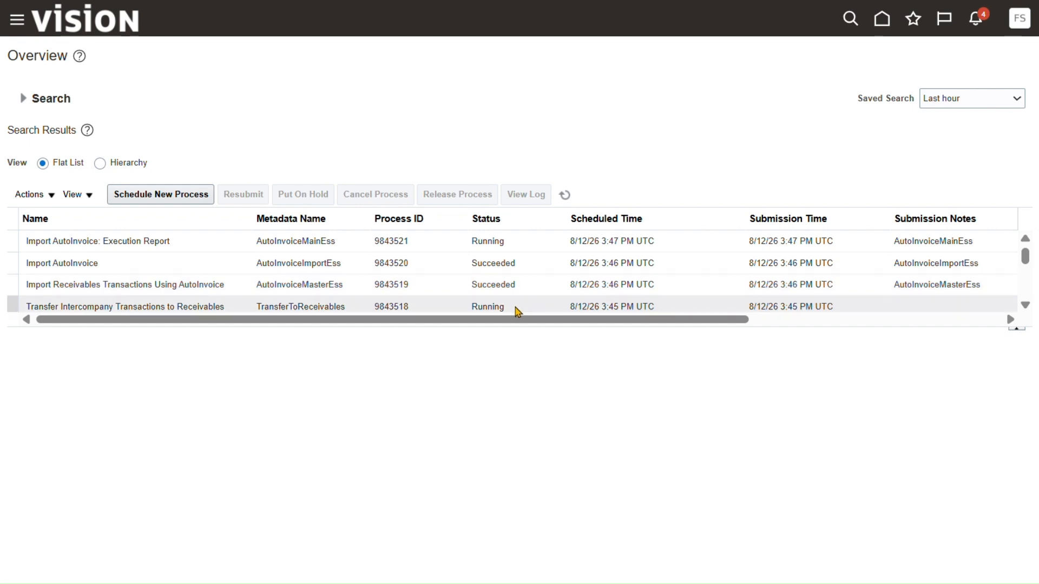
click(516, 307)
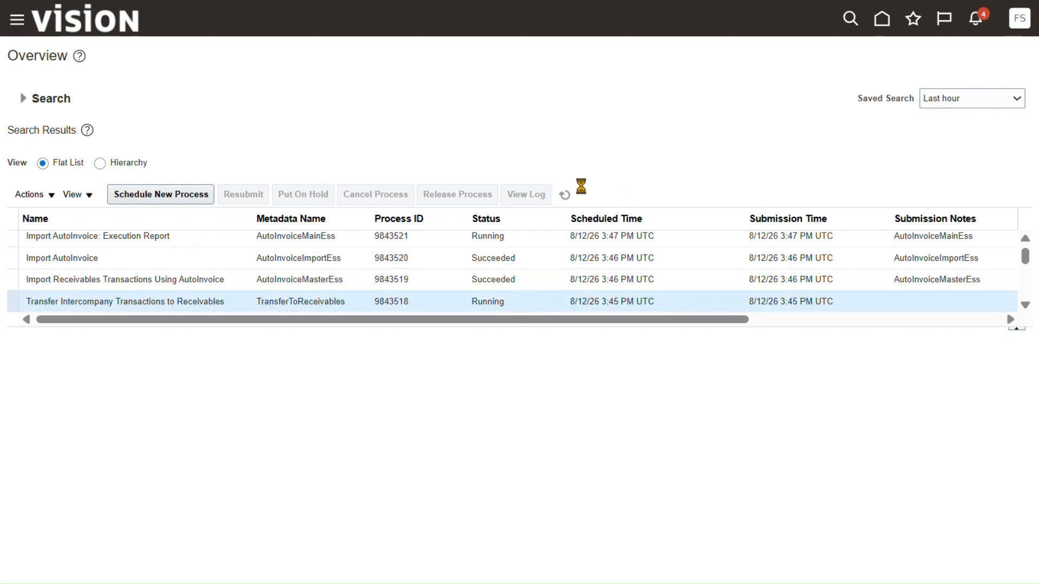
click(566, 196)
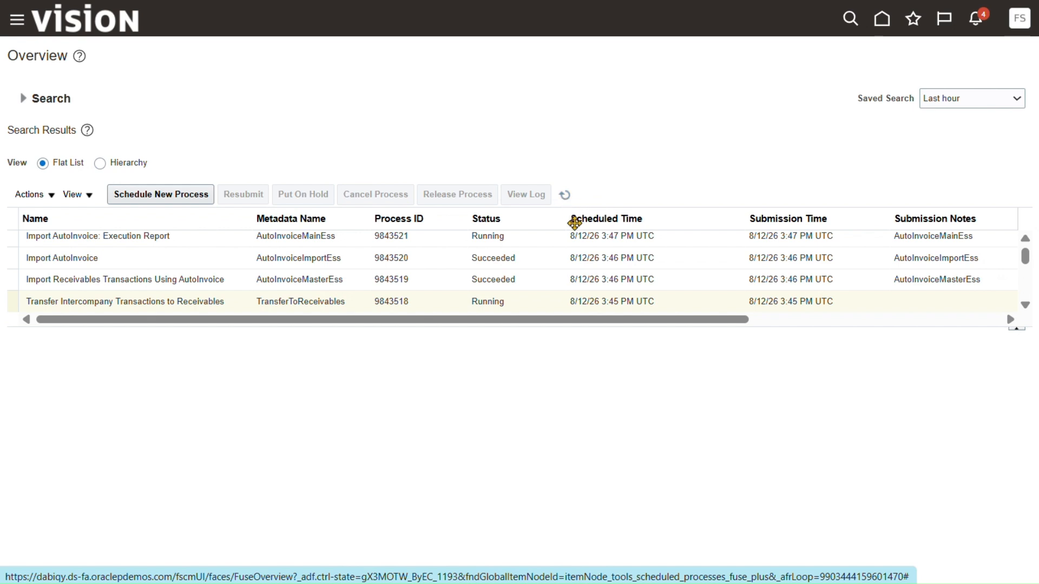
click(564, 198)
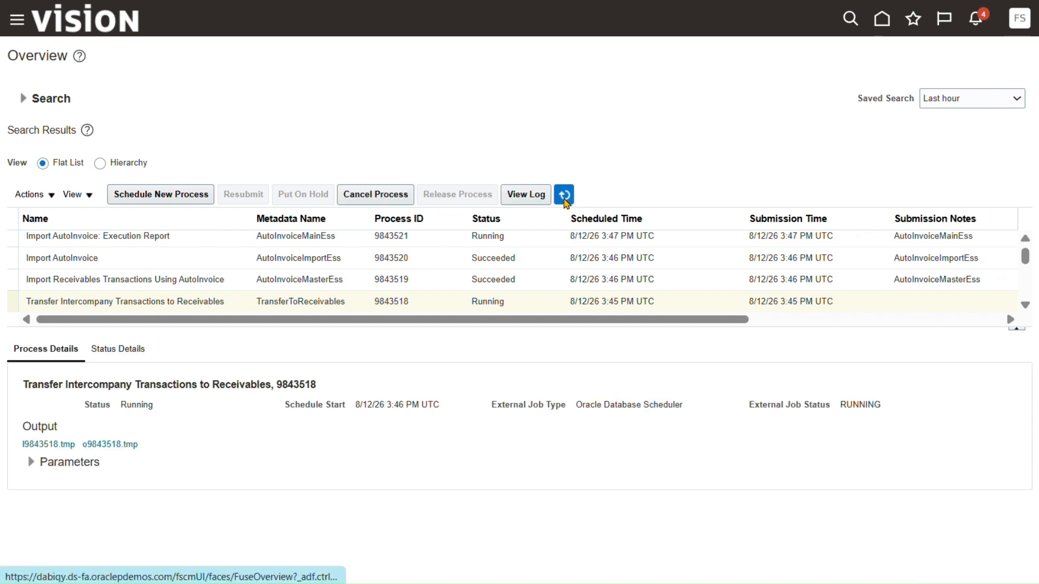
click(564, 197)
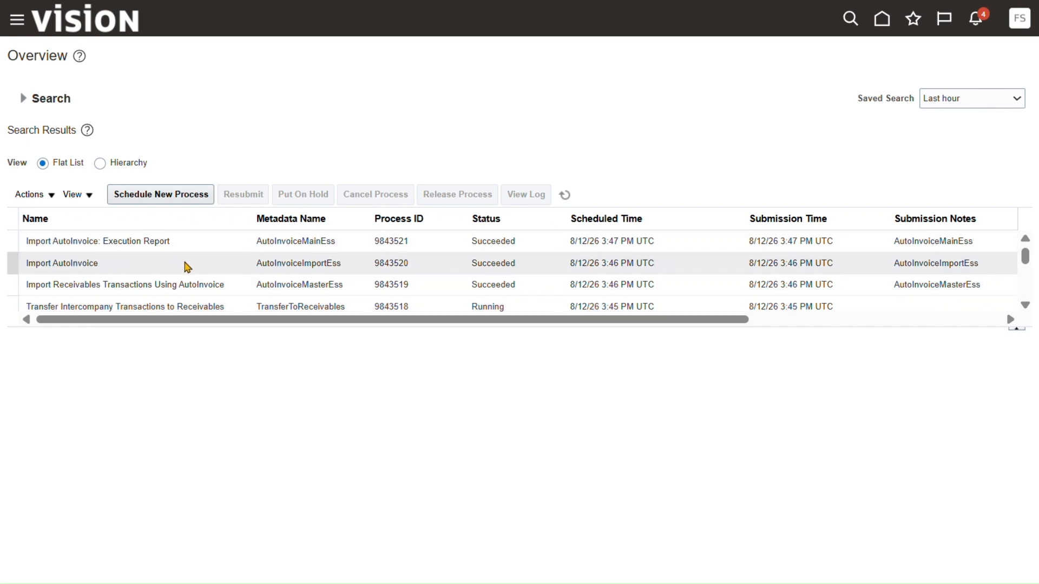
click(563, 196)
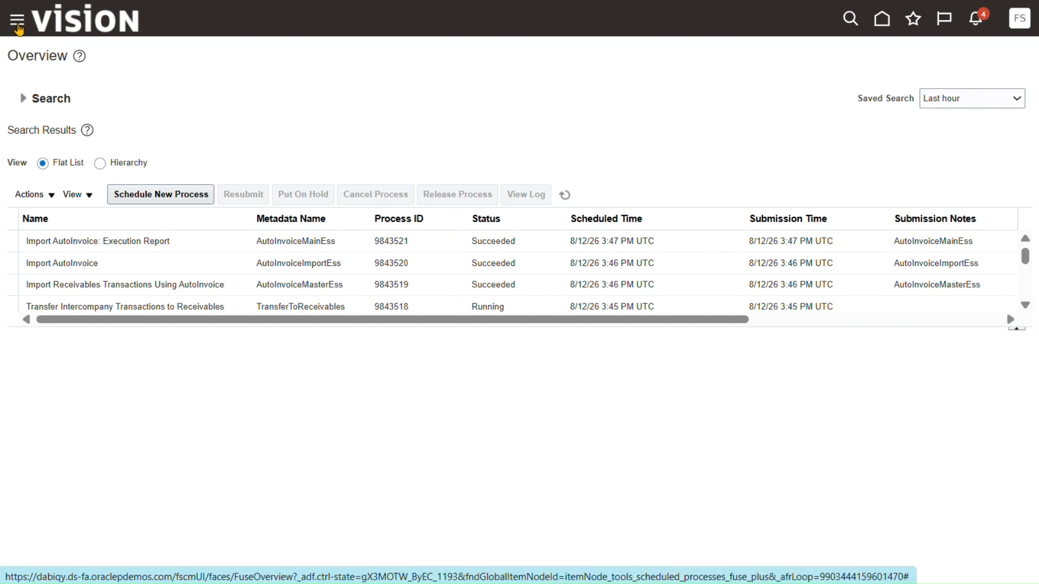
- Open the Billing work area in the Receivables group and go to its Manage Transactions page
click(18, 24)
scroll(99, 335, down, 5)
scroll(98, 333, up, 5)
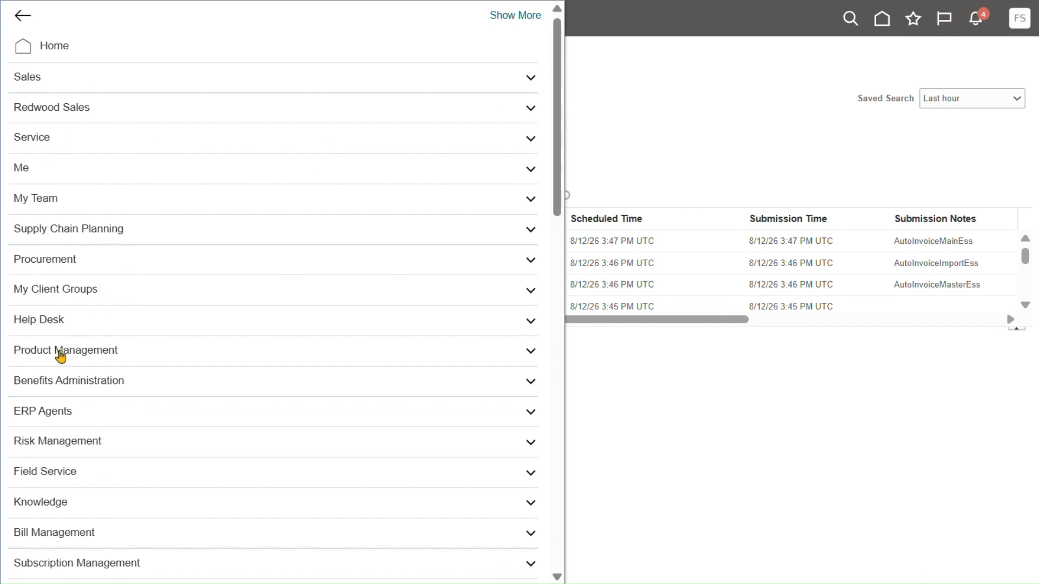
scroll(92, 314, down, 2)
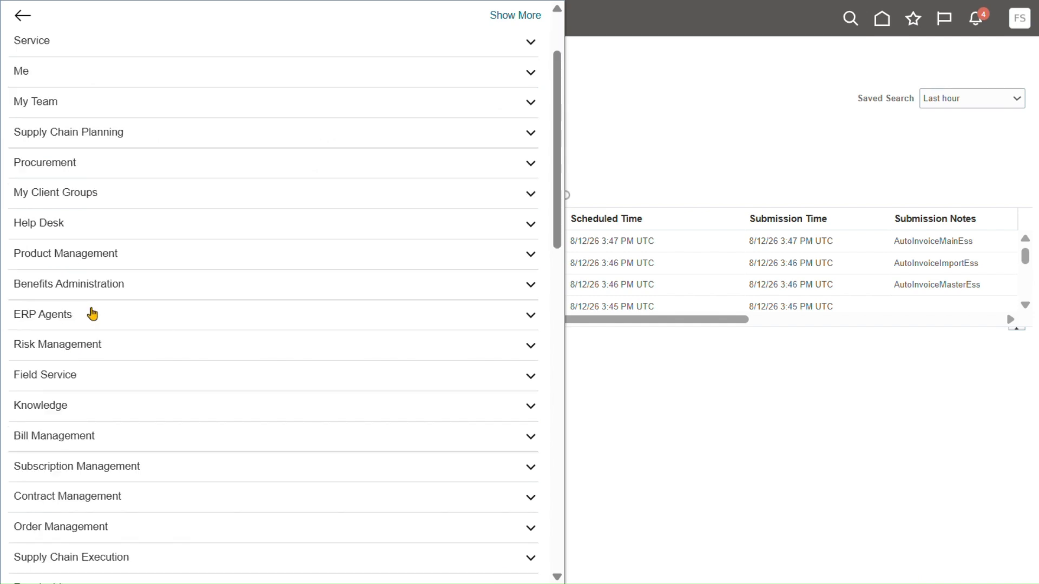
scroll(92, 314, up, 2)
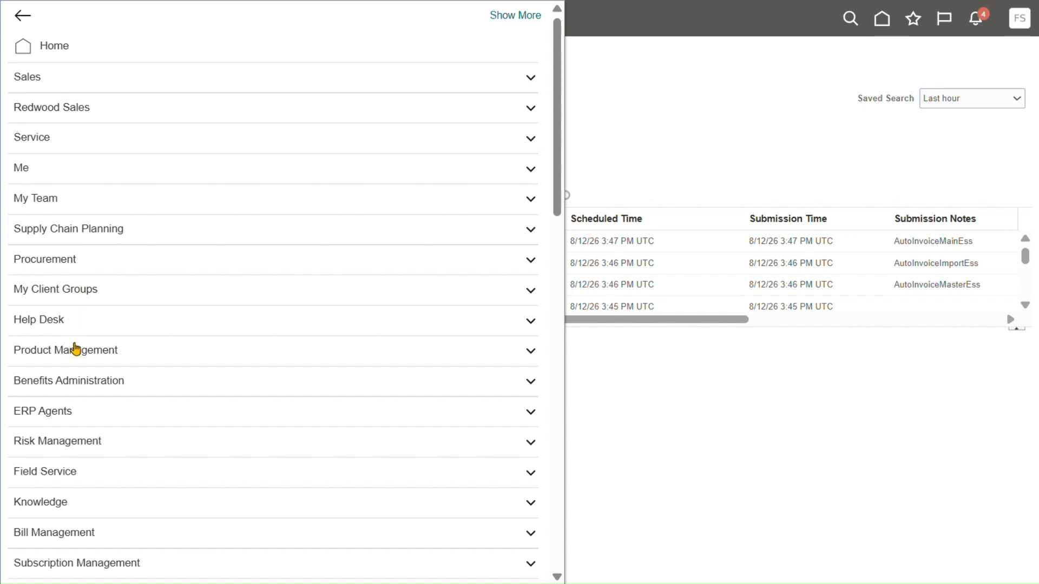
scroll(77, 353, down, 6)
click(45, 396)
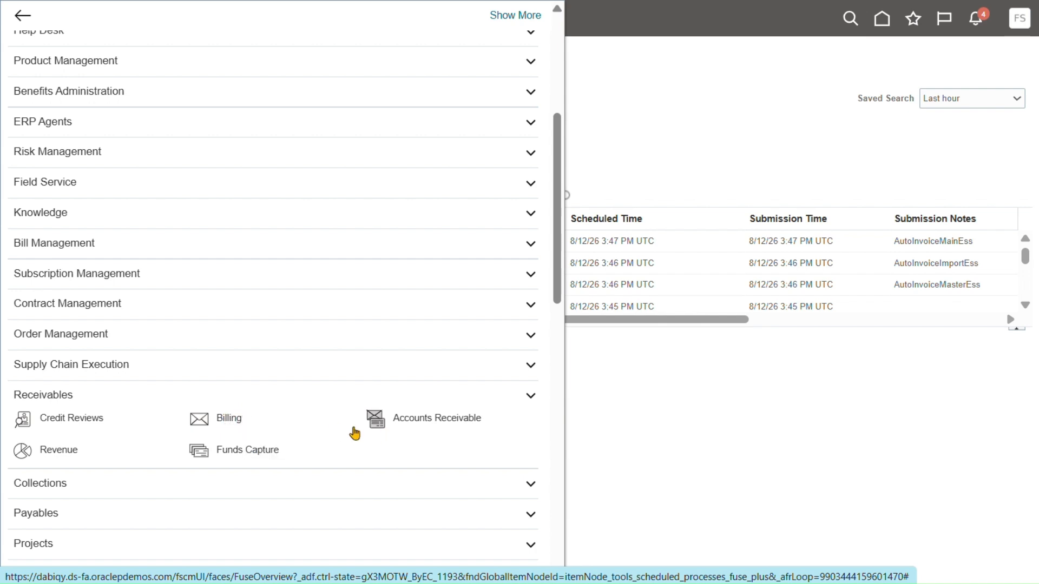
click(237, 418)
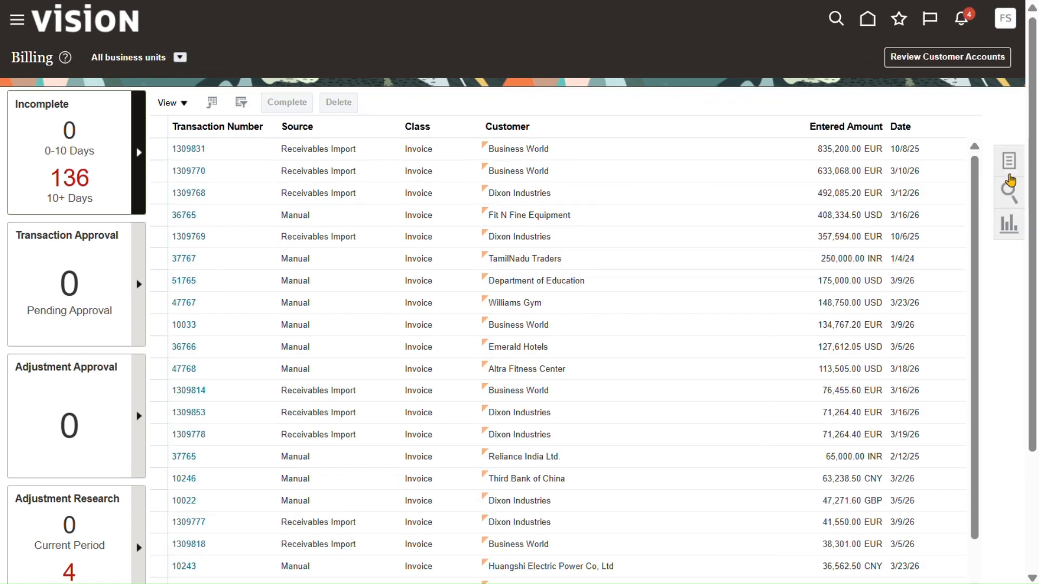
click(1010, 162)
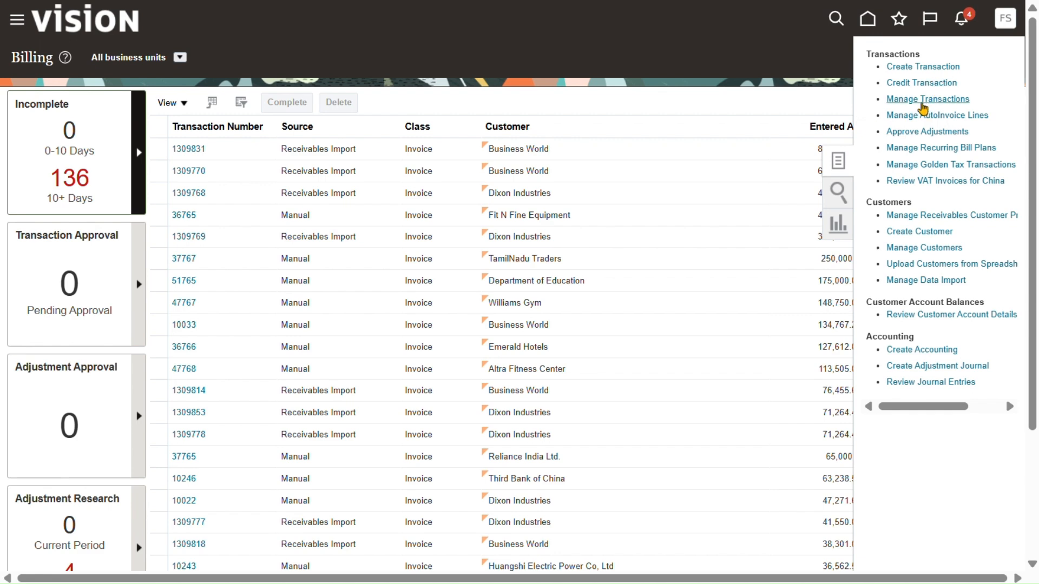
click(921, 100)
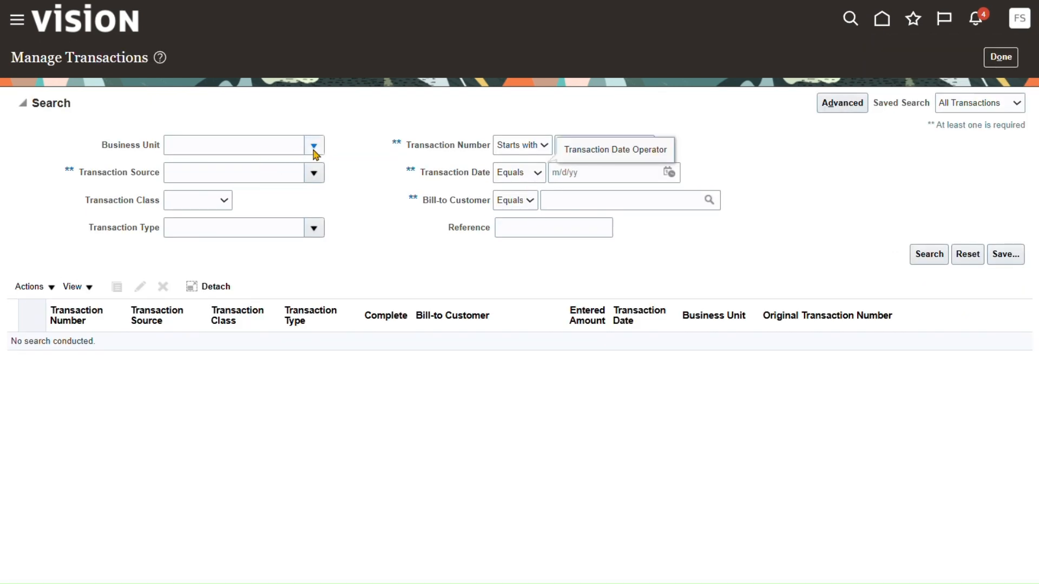
- Find US1 Business Unit by searching for US1 and set it as the Business Unit of the transaction search
click(314, 147)
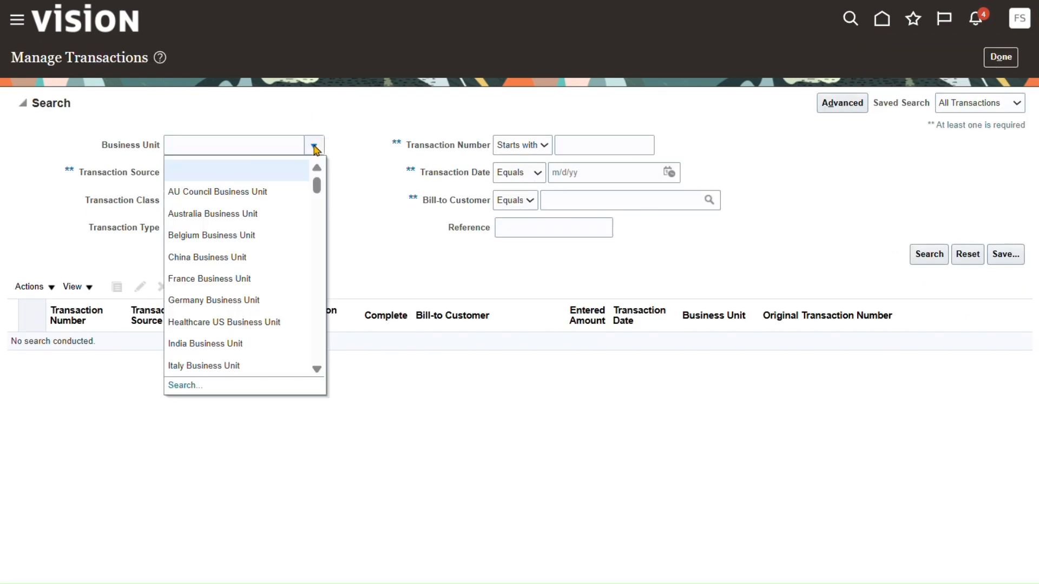
click(185, 386)
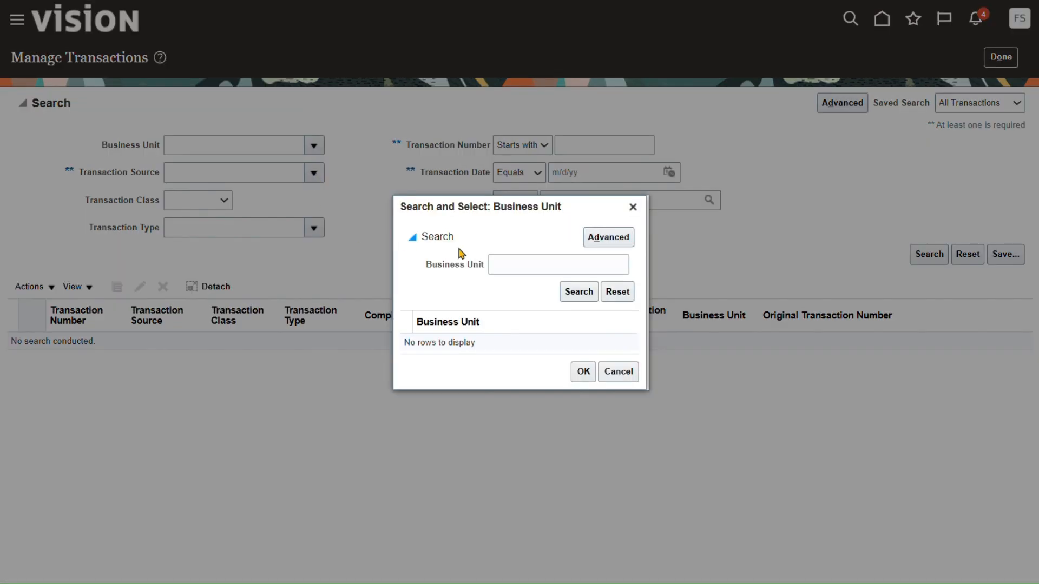
click(524, 262)
text(UA)
key(BackSpace)
text(S1)
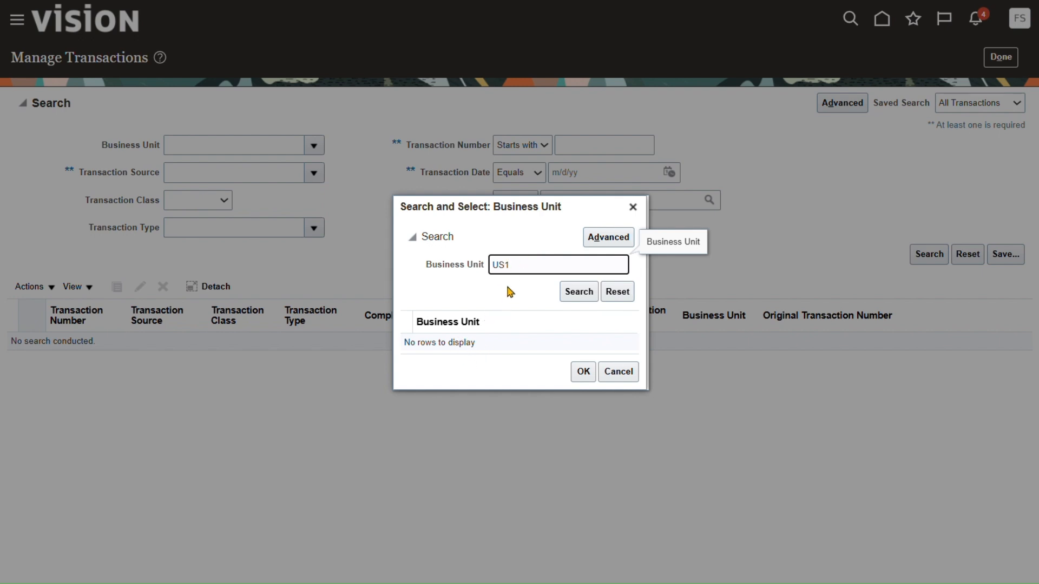
click(577, 292)
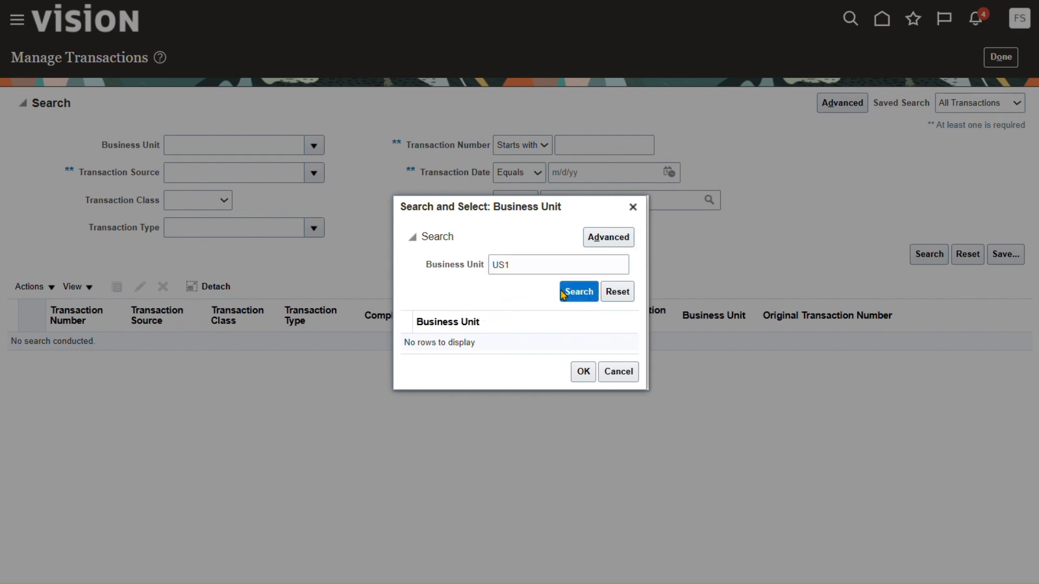
click(430, 343)
click(584, 379)
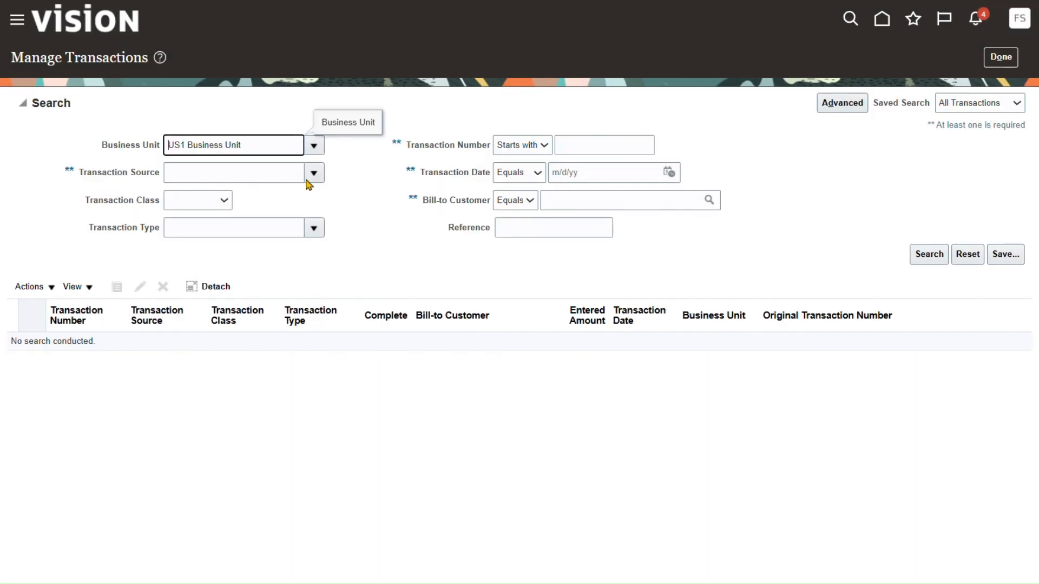
- Look up "global" among the transaction sources and set the Transaction Source to Global Intercompany
click(318, 179)
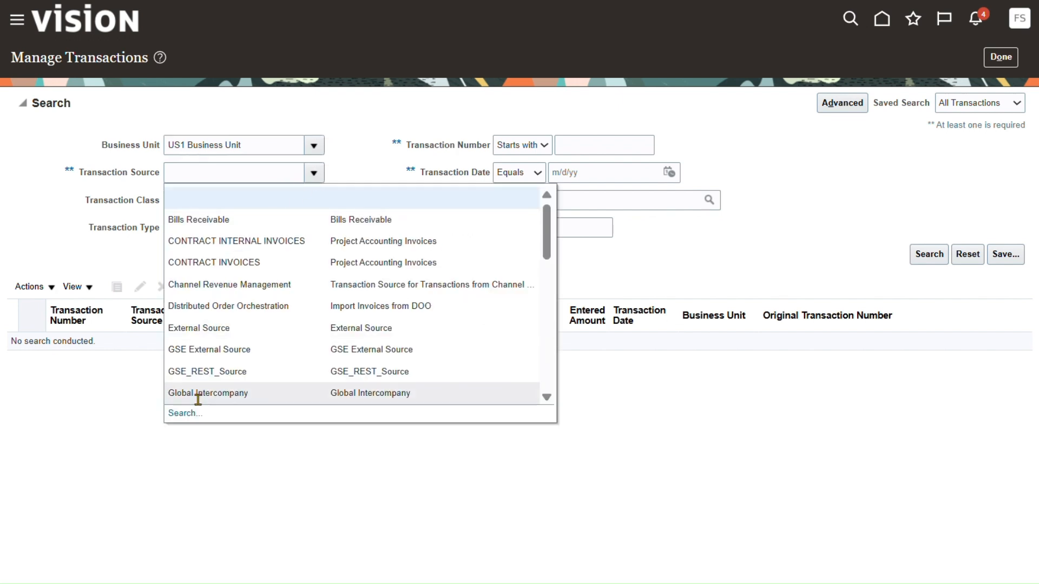
click(186, 413)
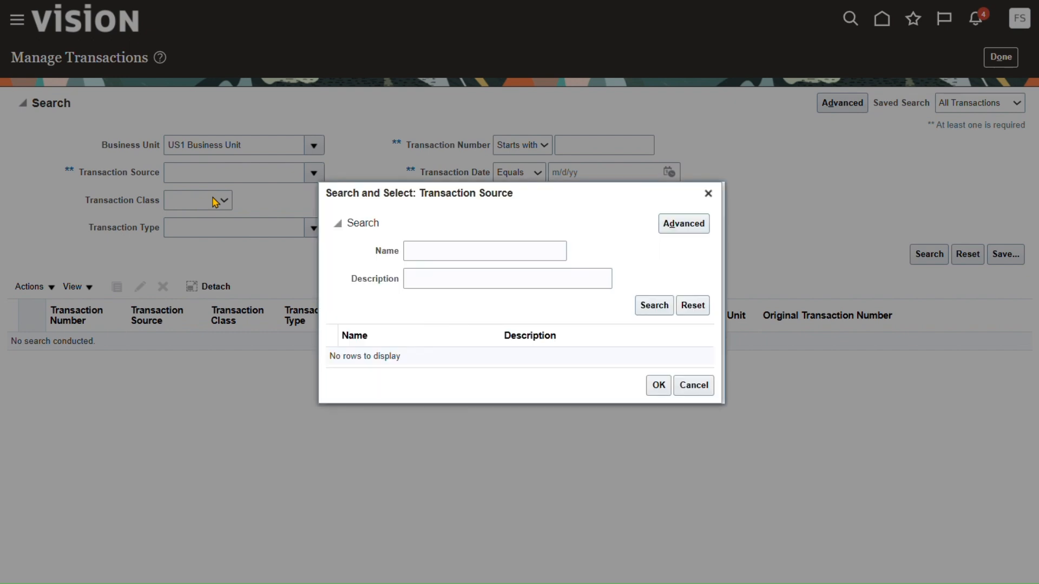
click(453, 253)
text(global)
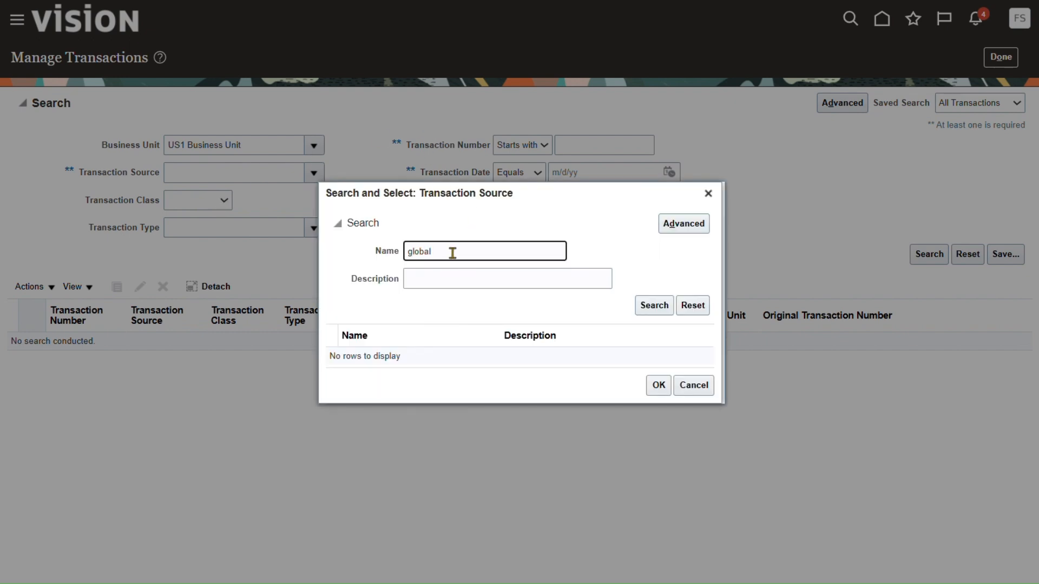
click(655, 305)
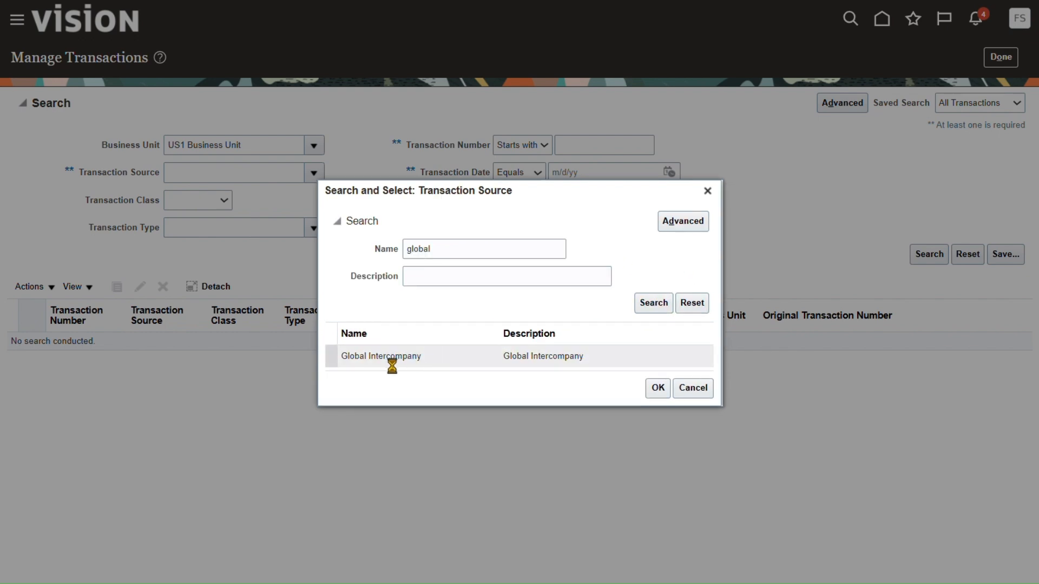
click(367, 356)
click(657, 388)
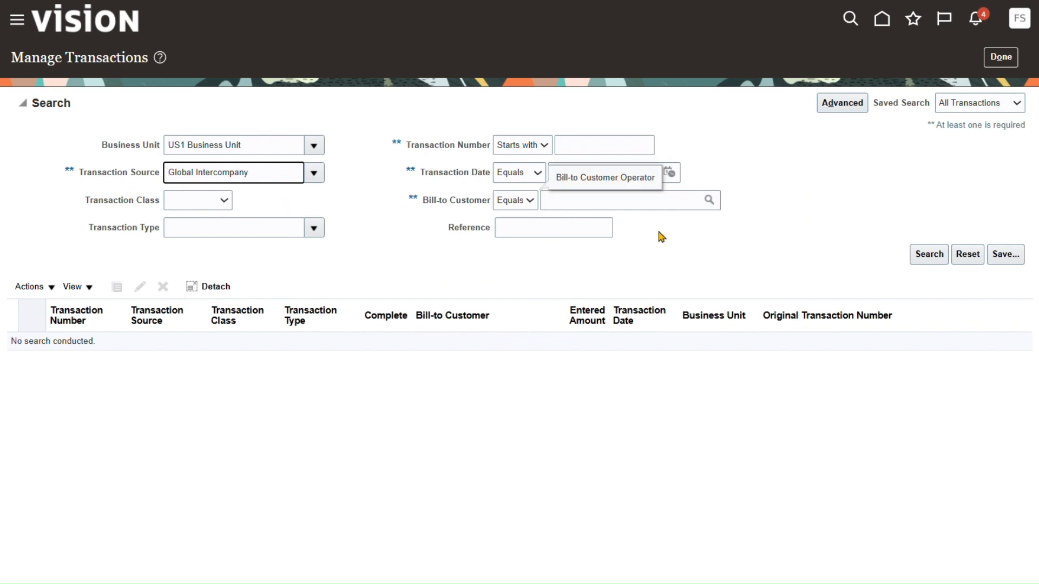
- Set the Transaction Date to 8/12/26 and run the transaction search
click(669, 172)
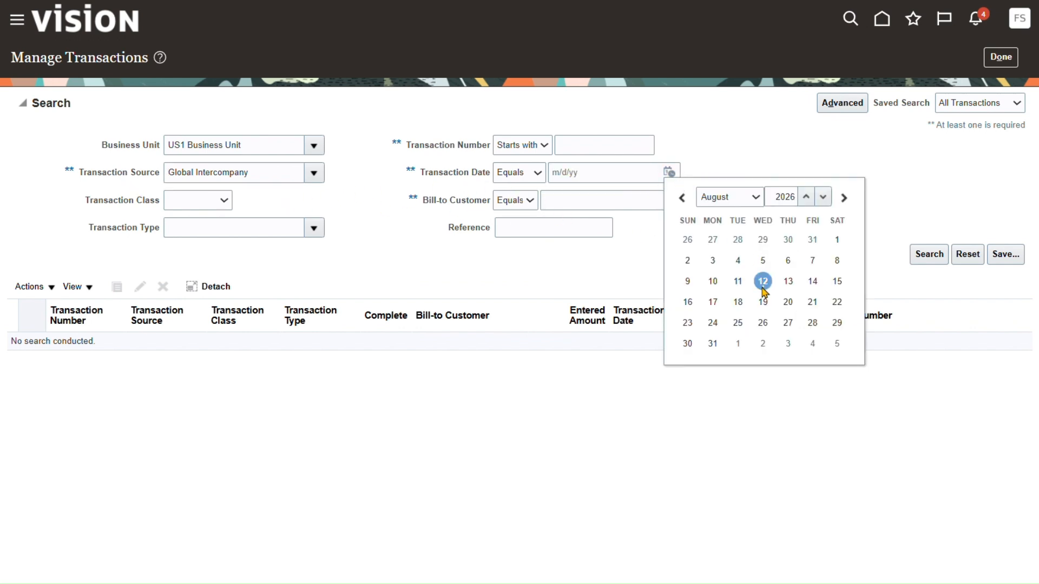
click(764, 284)
click(935, 261)
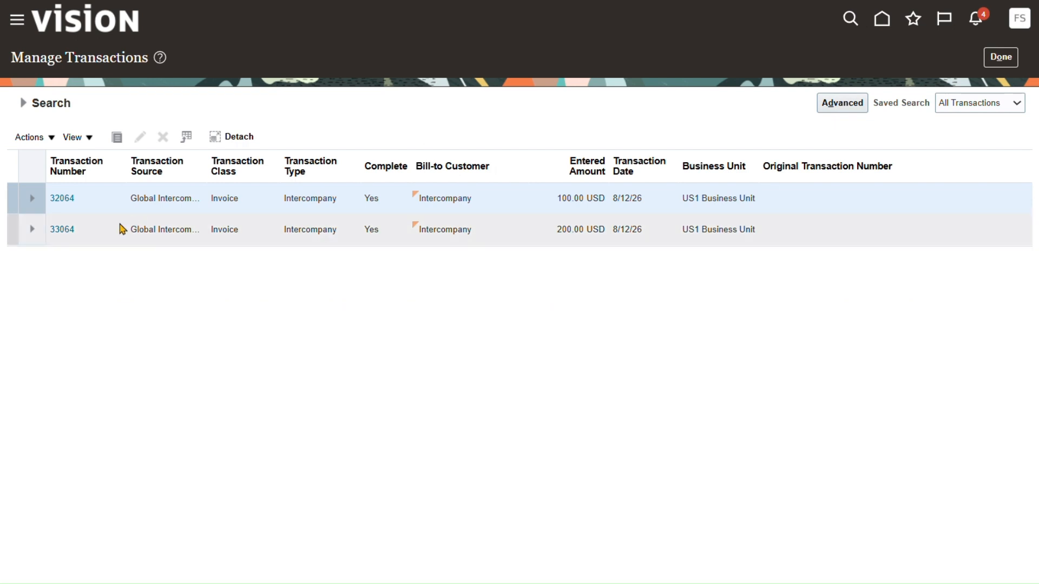
- Open the 200.00 USD intercompany invoice and review its general information and invoice lines
click(558, 230)
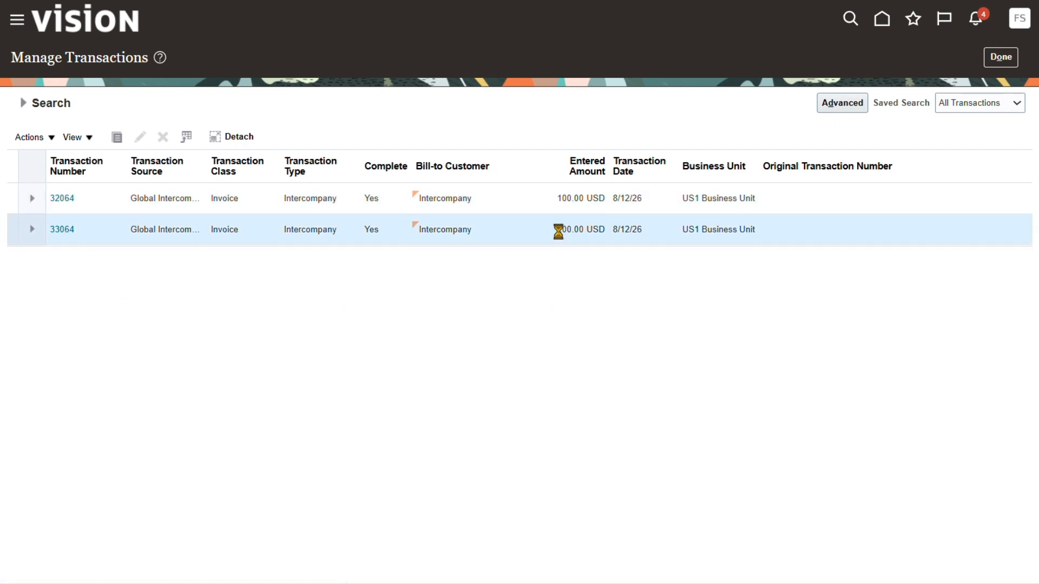
click(60, 230)
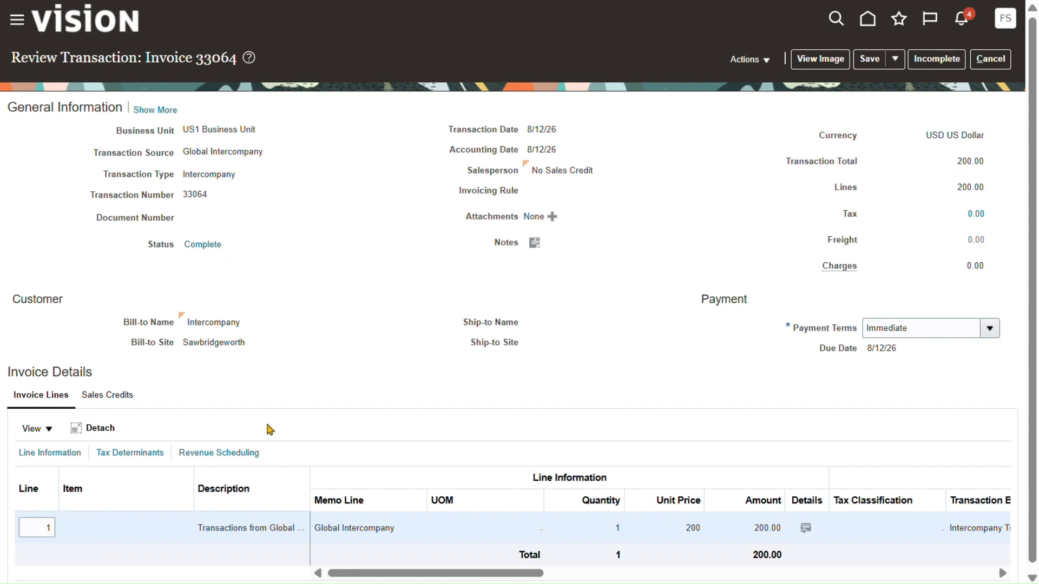
scroll(268, 431, down, 1)
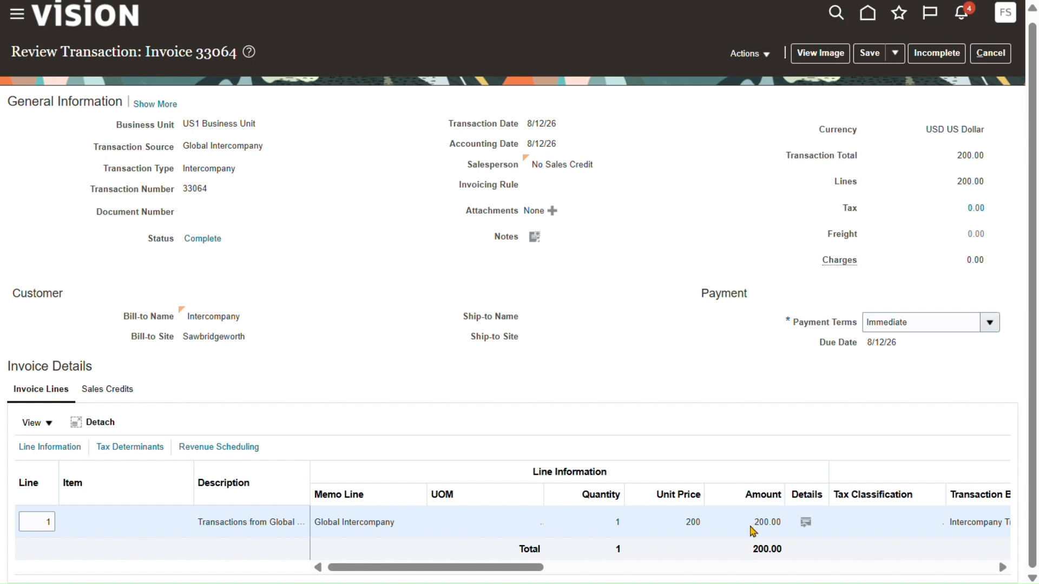
- Post the invoice to the ledger, then review its accounting lines and close them
click(769, 58)
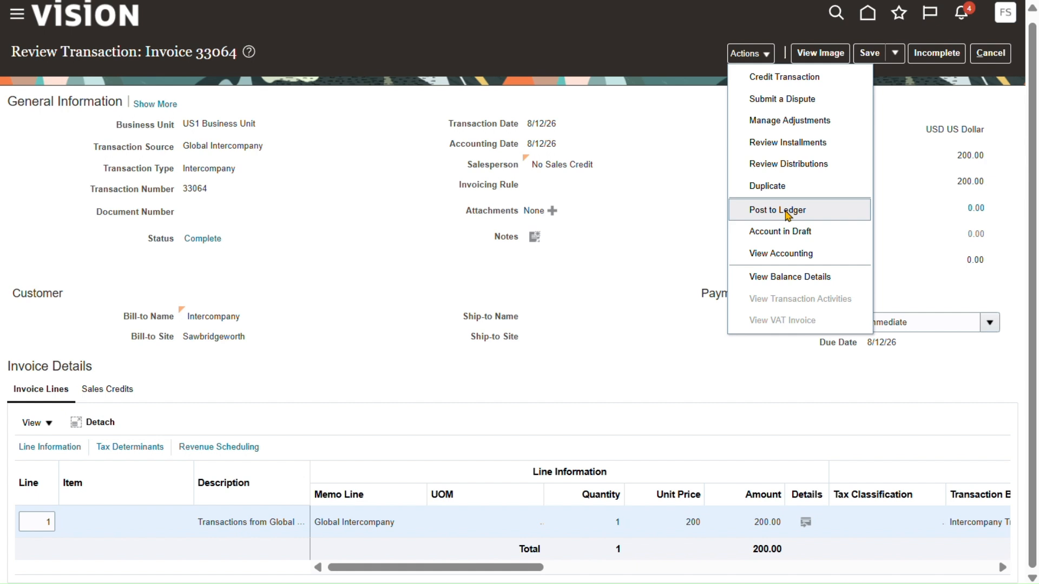
click(787, 213)
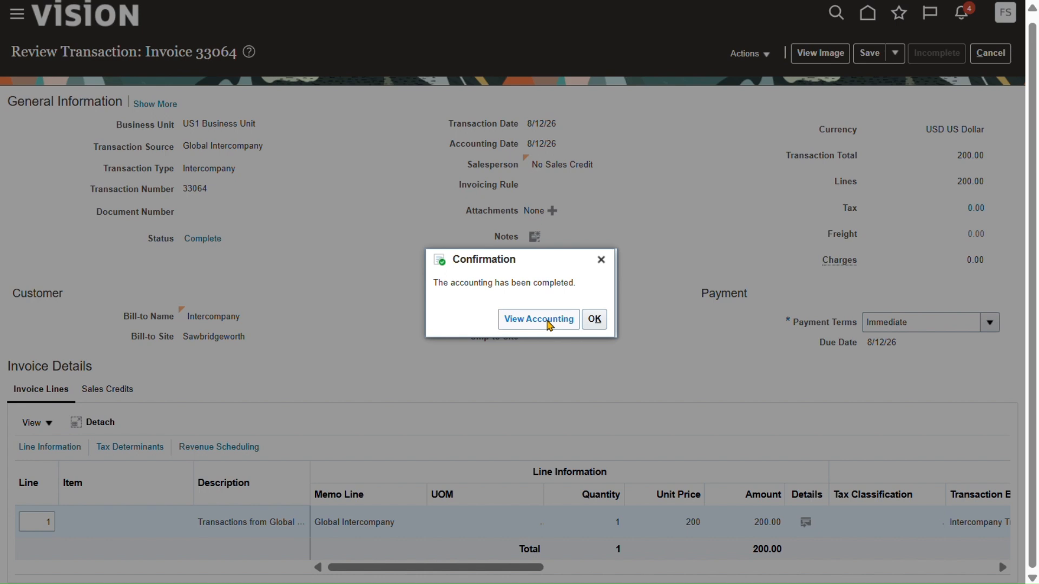
click(549, 321)
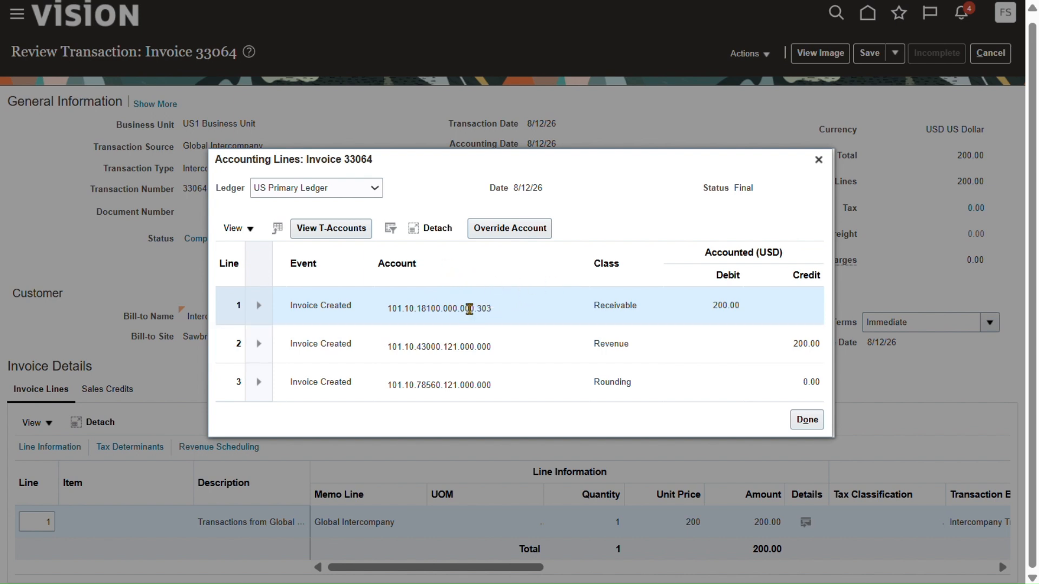
mouse_move(468, 308)
click(803, 422)
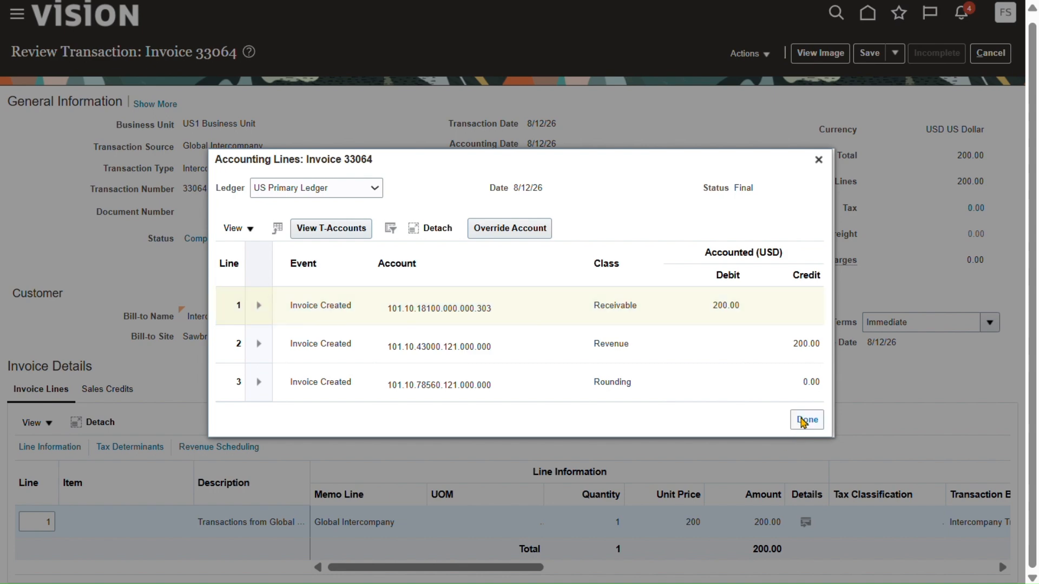
click(805, 422)
- Leave the invoice review and return to Manage Transactions, accepting the loss of unsaved changes
click(988, 52)
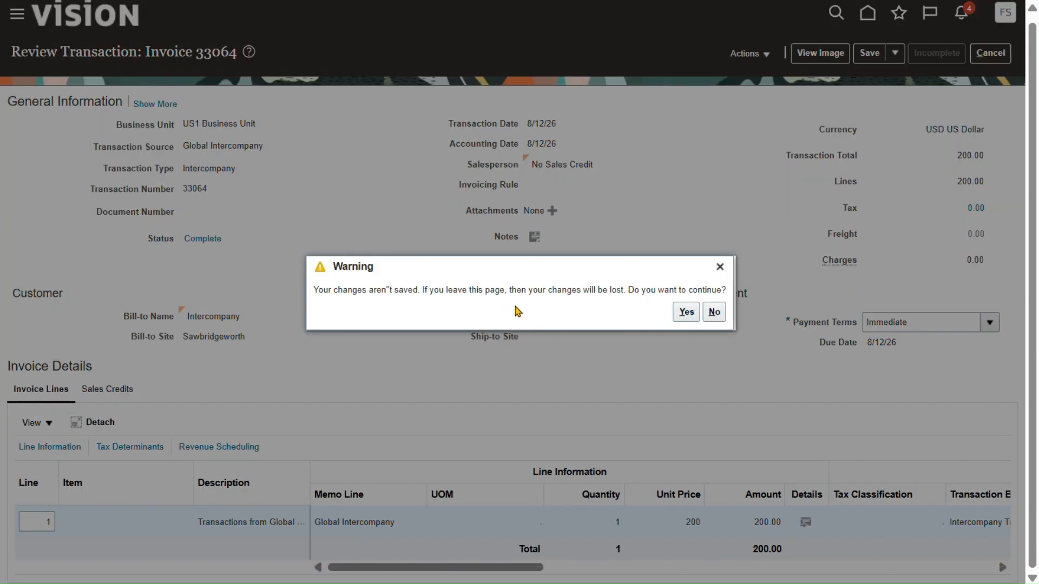
click(686, 314)
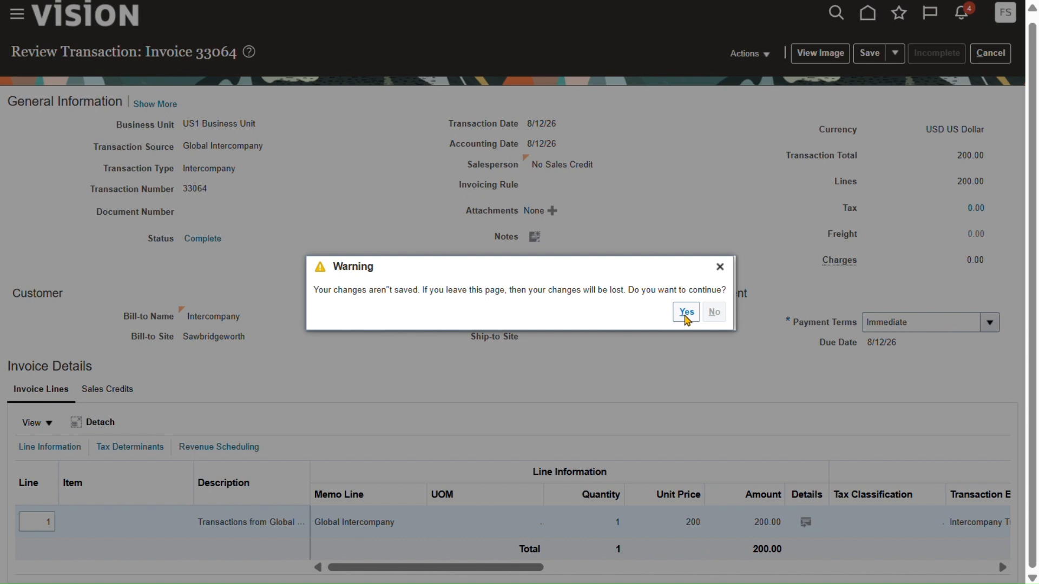
click(690, 317)
click(686, 313)
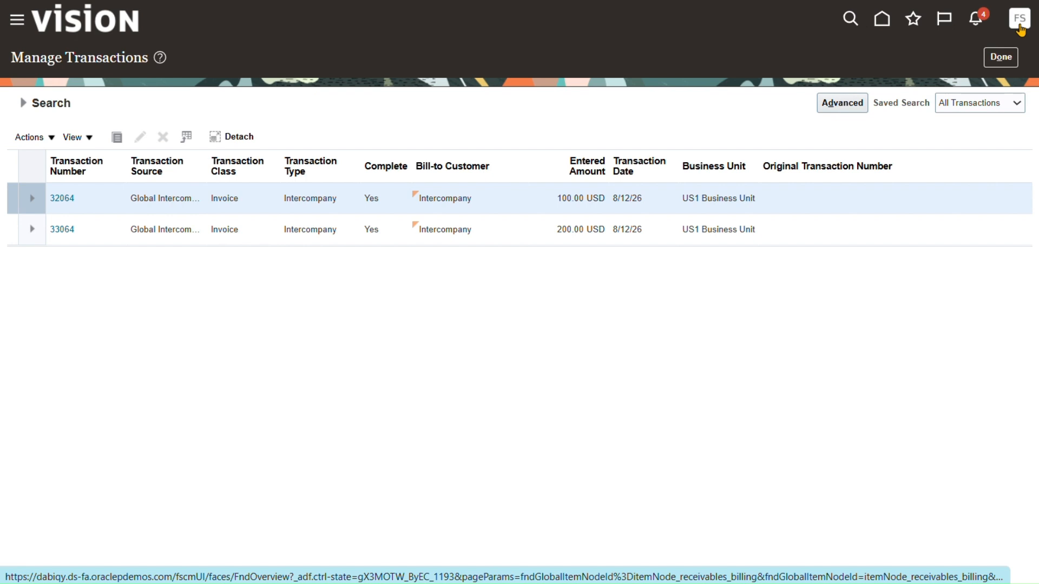
- Sign out and sign back in as the other user with that account's saved username and password
click(1001, 60)
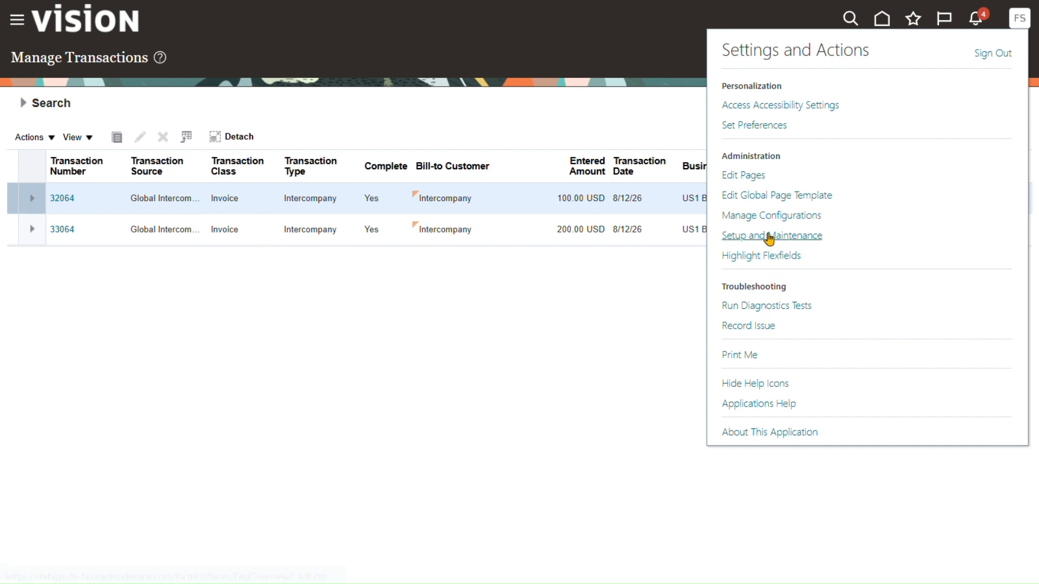
click(983, 57)
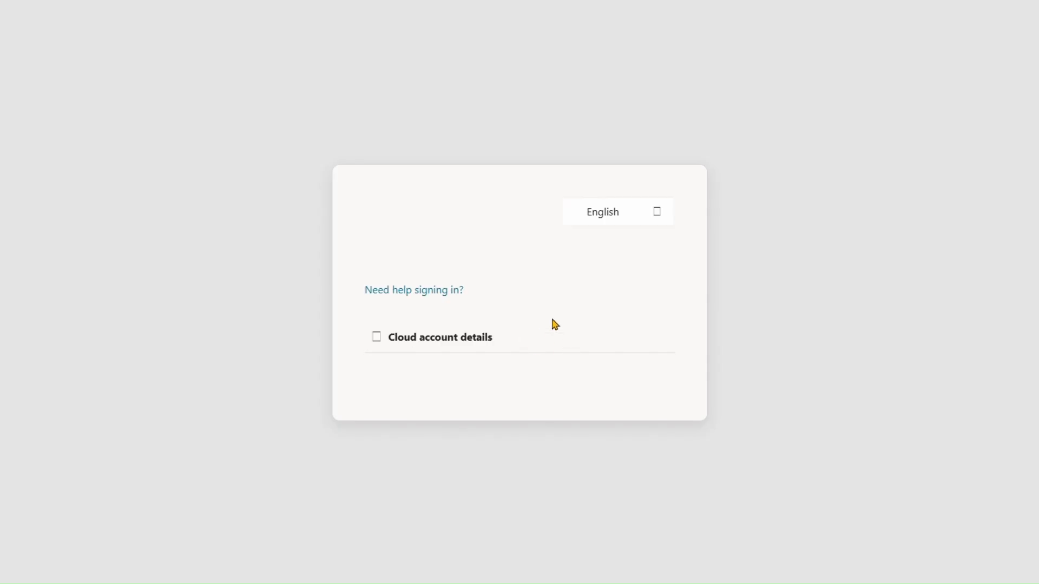
click(417, 252)
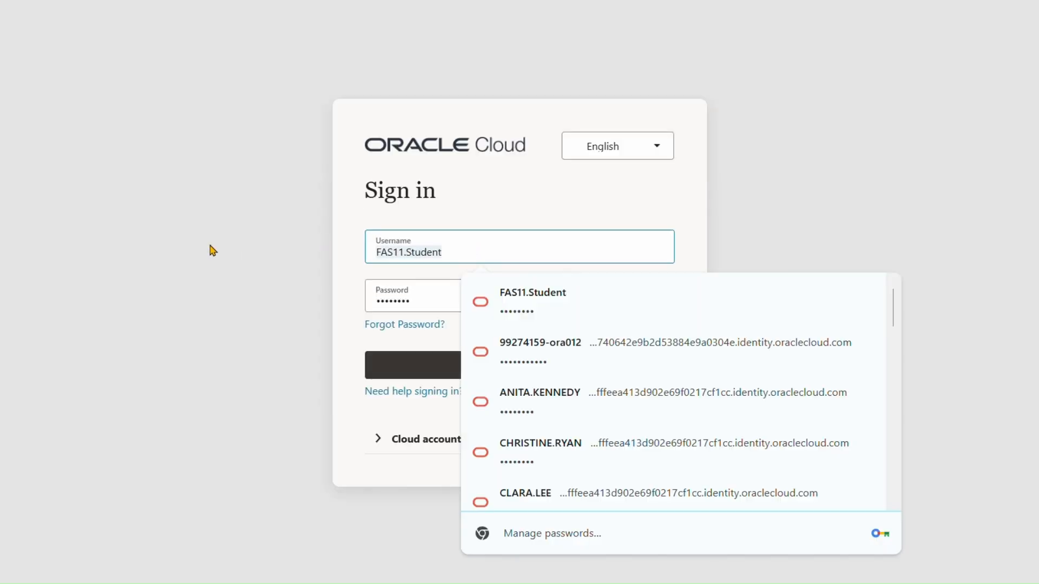
text(ja)
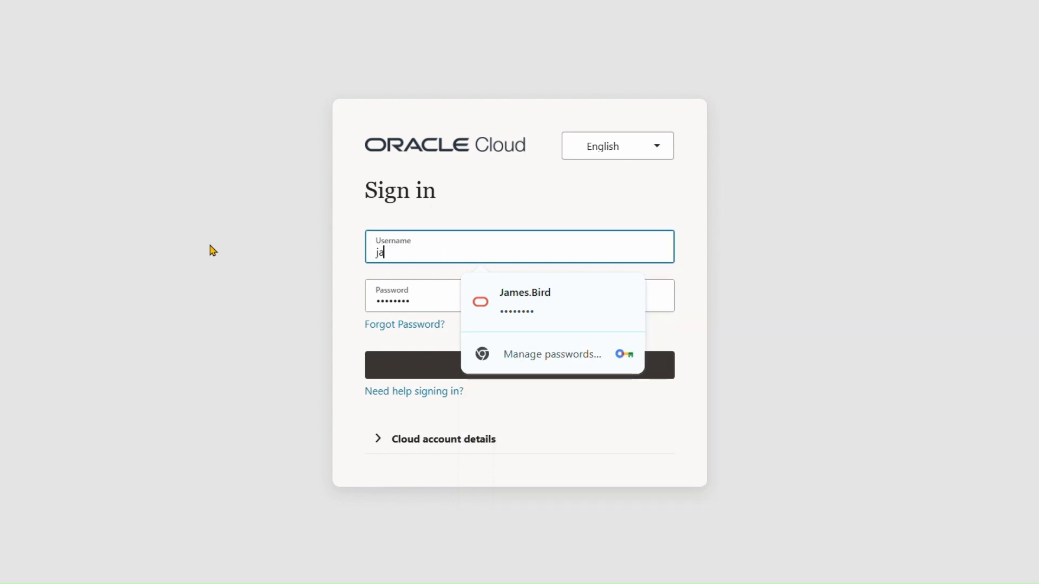
click(535, 313)
click(484, 372)
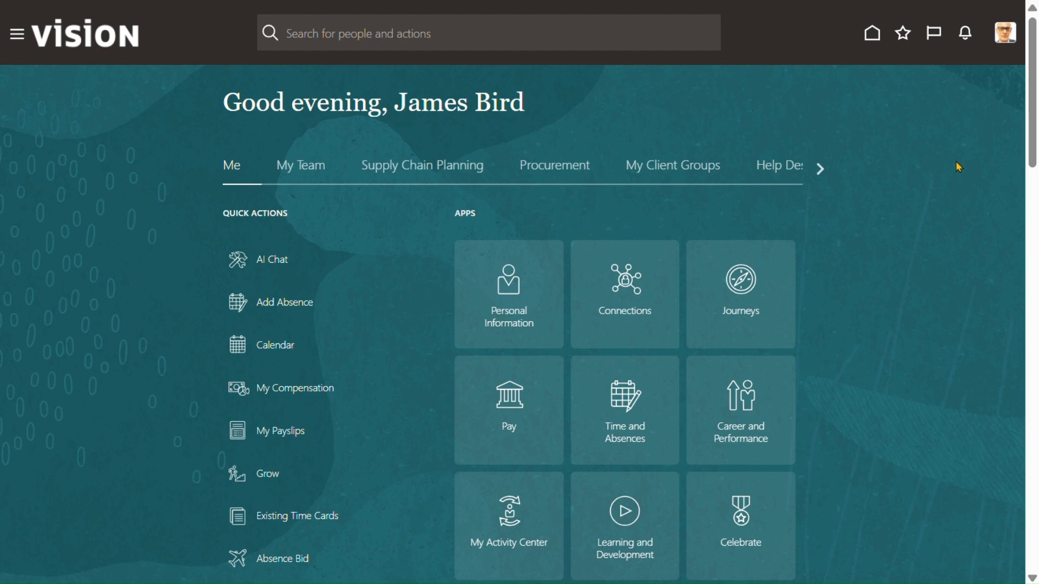
- Open the Transfer to Payables process from the Intercompany Accounting transactions work area
click(17, 35)
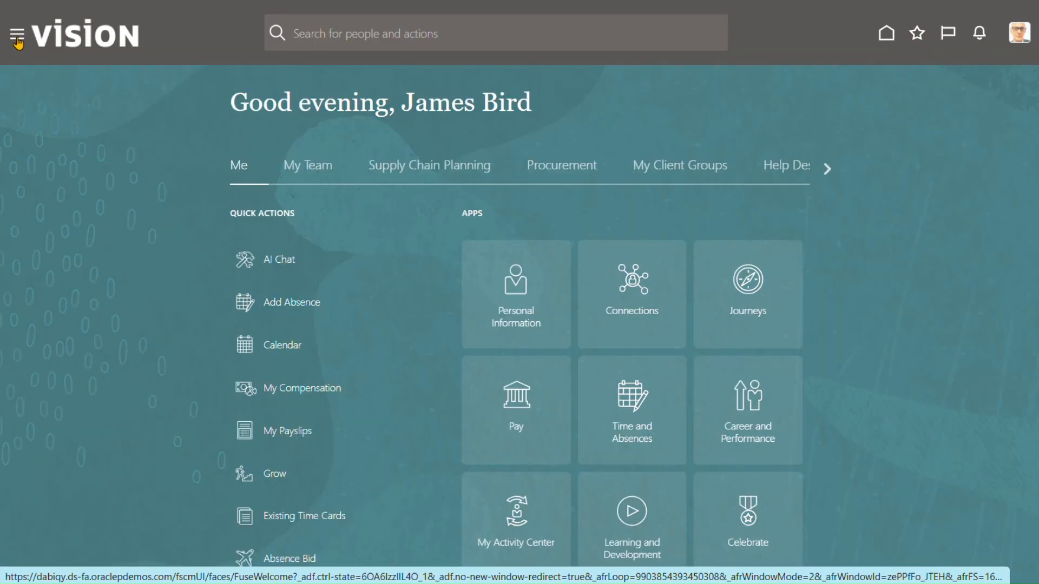
scroll(142, 293, down, 2)
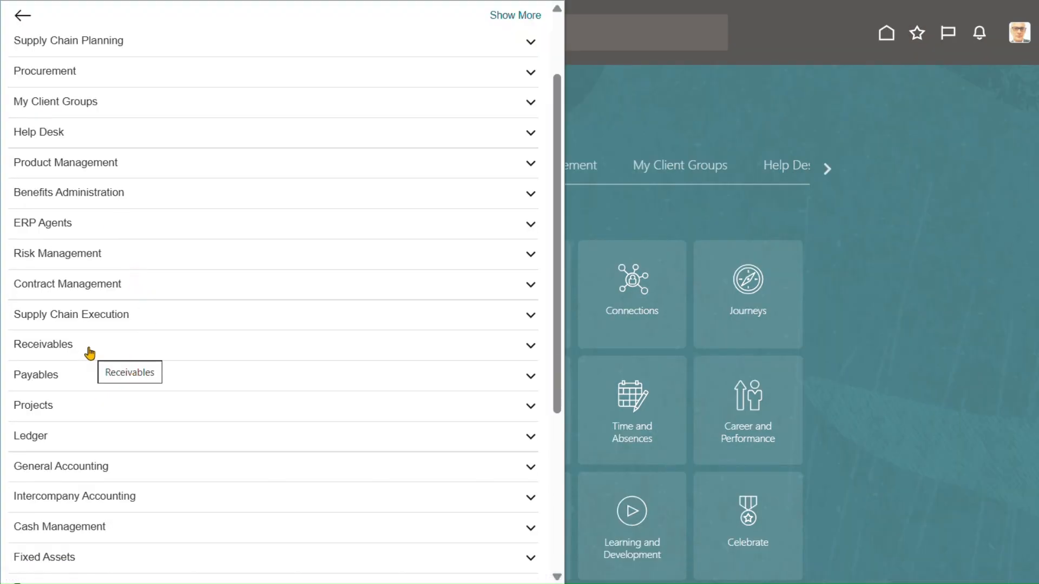
scroll(90, 373, down, 2)
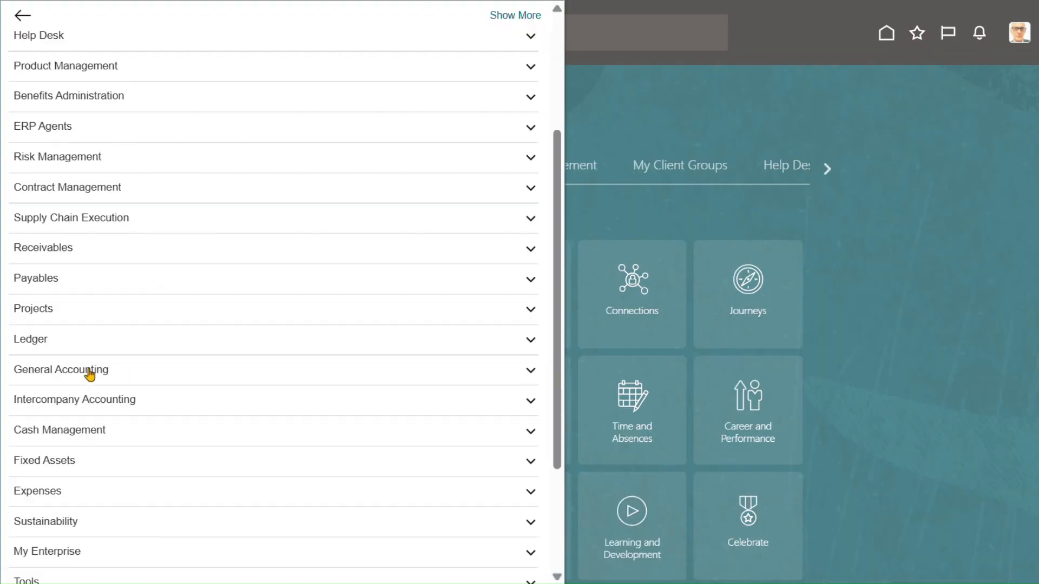
click(86, 407)
click(240, 428)
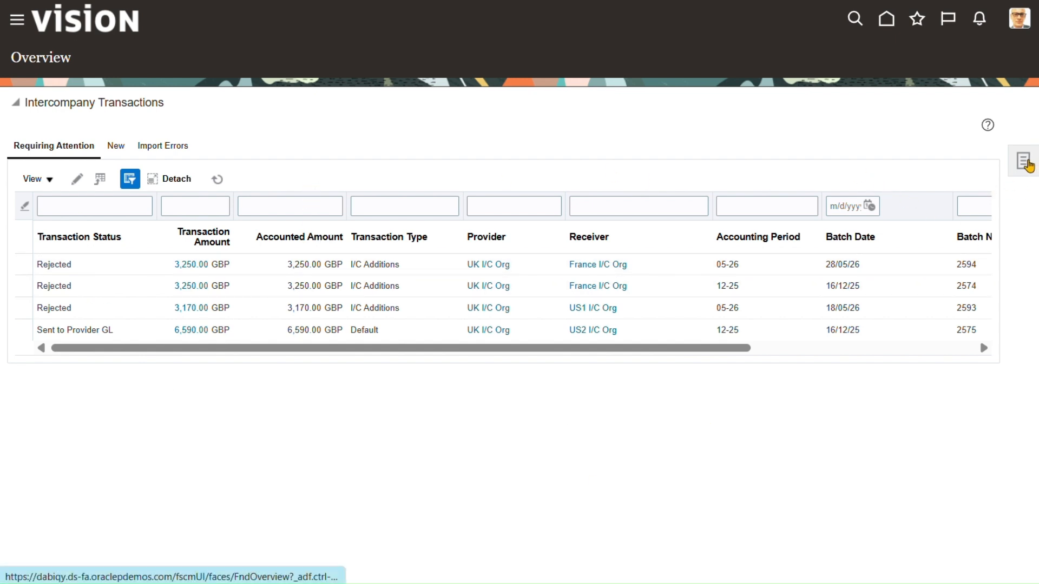
click(1025, 162)
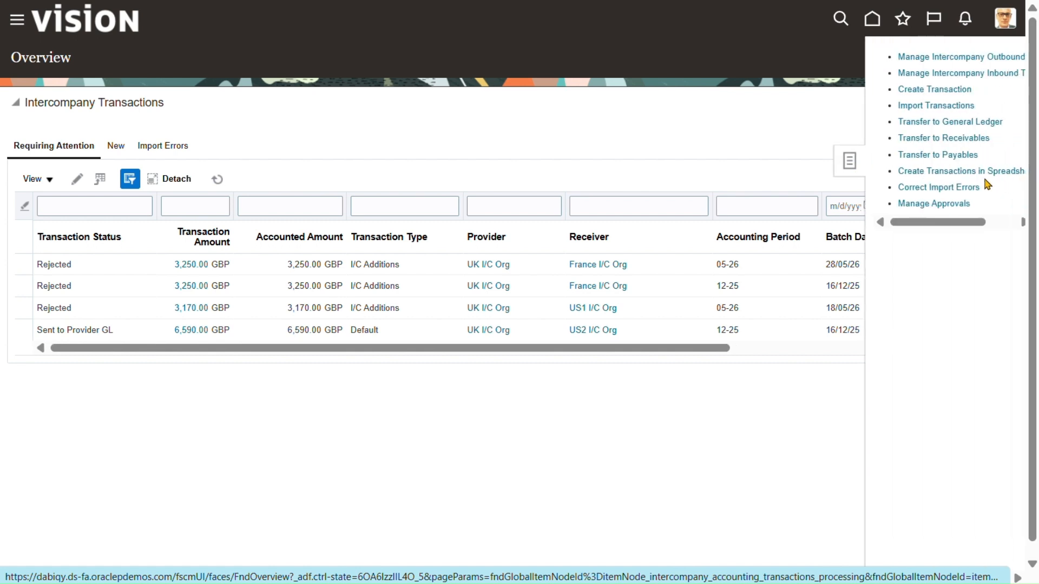
click(956, 156)
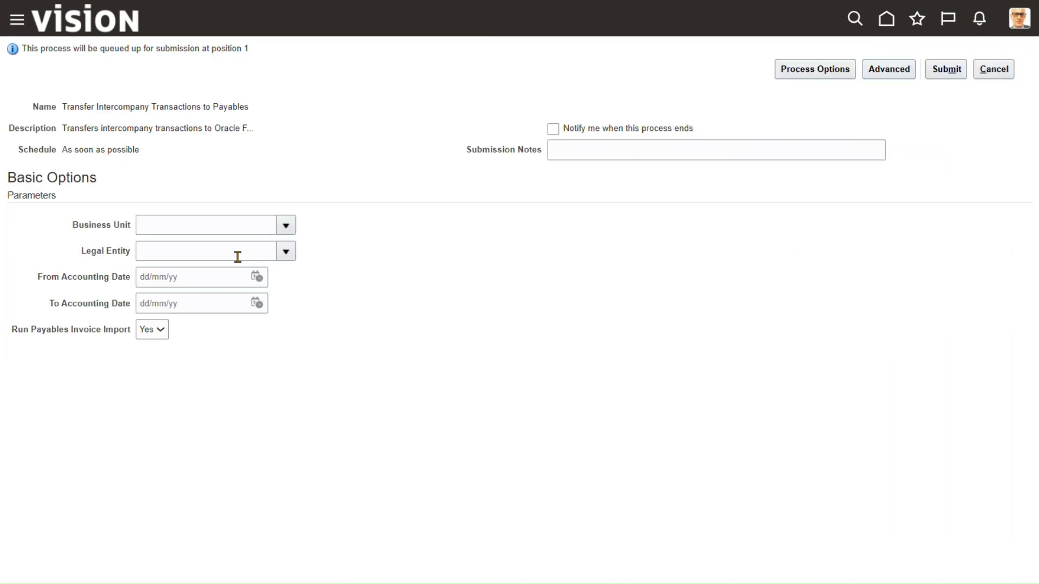
- Set the transfer's business unit to UK Business Unit and its legal entity to UK Legal Entity
click(291, 225)
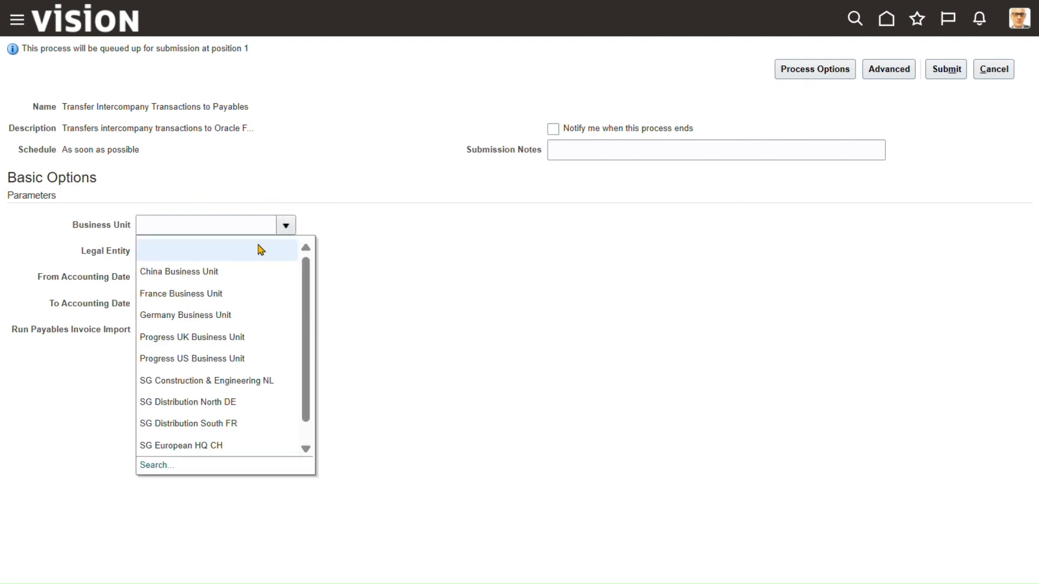
click(152, 466)
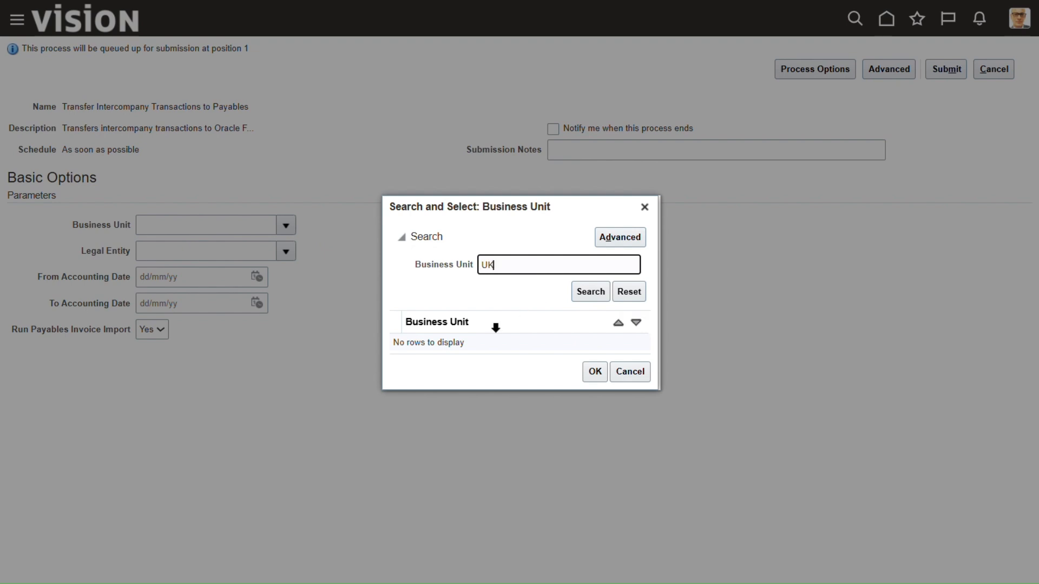
key(Return)
click(422, 341)
click(595, 374)
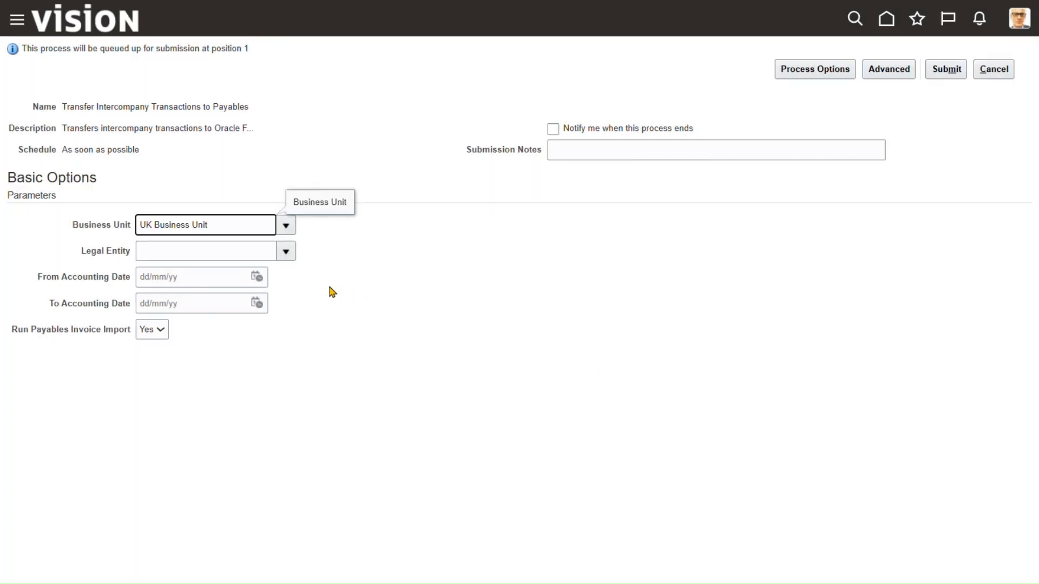
click(178, 251)
click(286, 251)
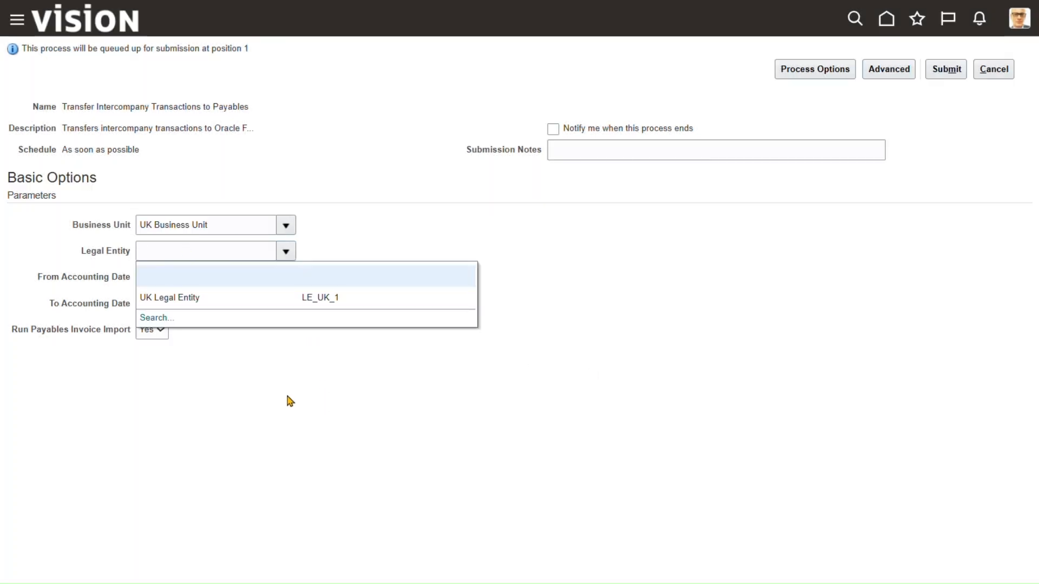
click(170, 298)
- Set both the From and To Accounting Date to 12/08/26
click(256, 276)
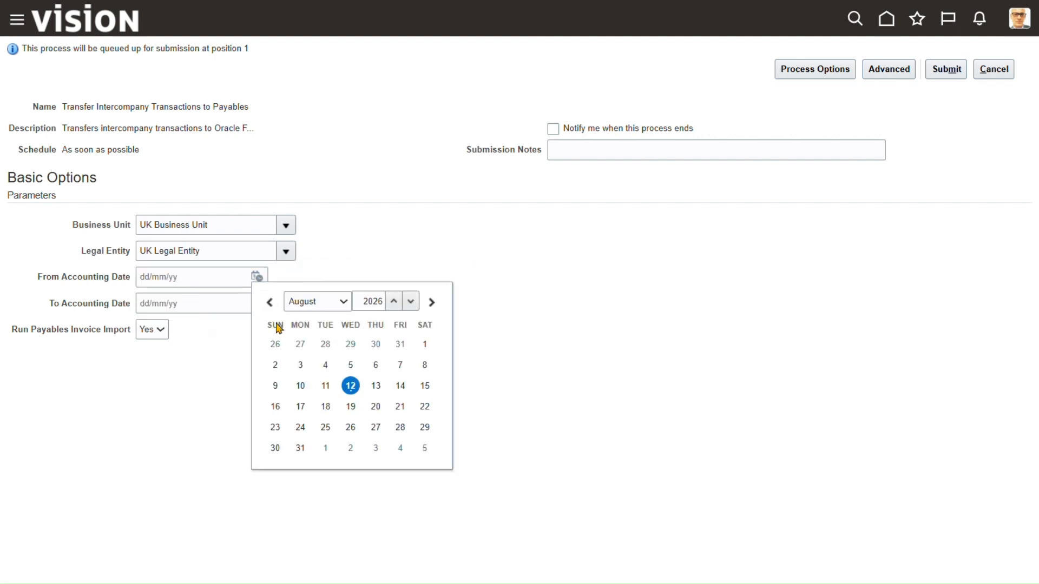
click(350, 385)
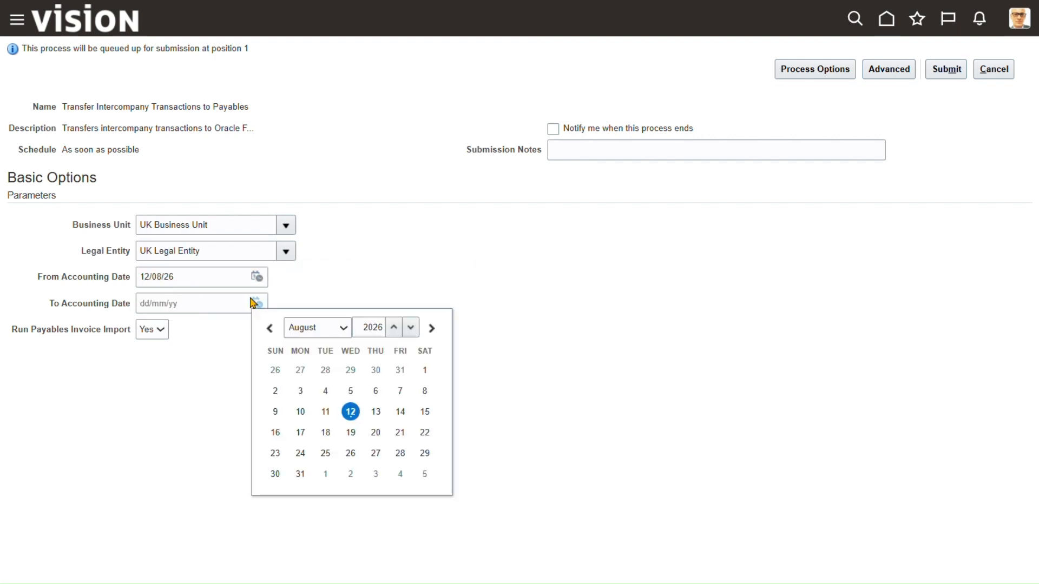
click(257, 303)
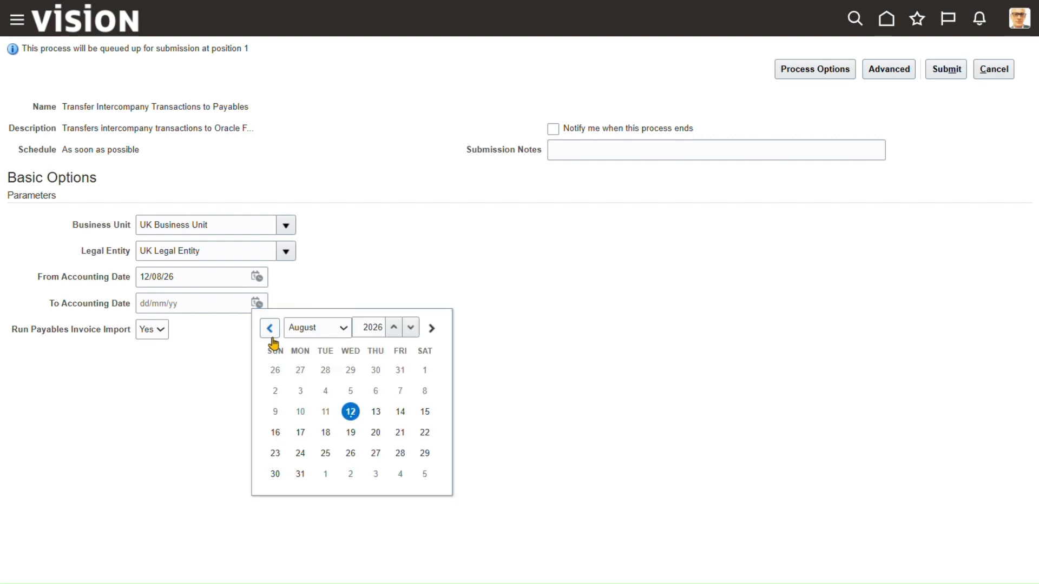
click(351, 411)
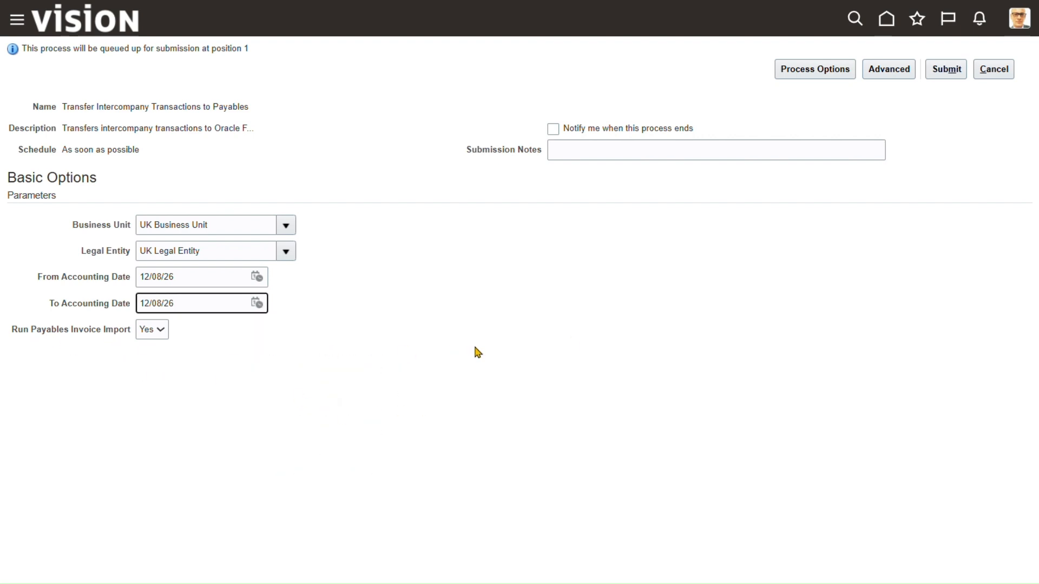
- Submit the Transfer Intercompany Transactions to Payables process, copy its process ID and close the confirmation
click(944, 72)
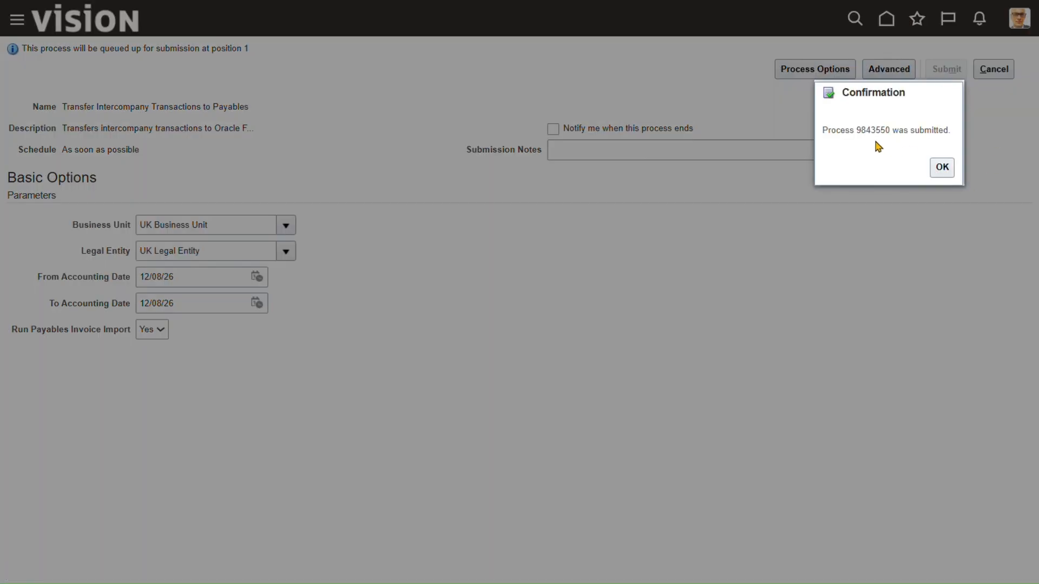
double_click(869, 130)
right_click(870, 130)
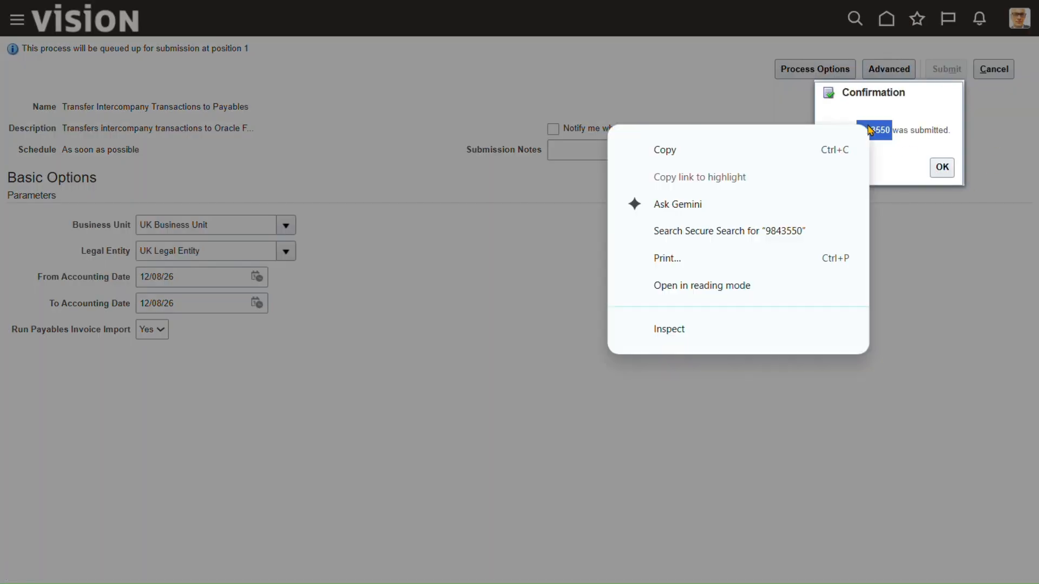
click(710, 150)
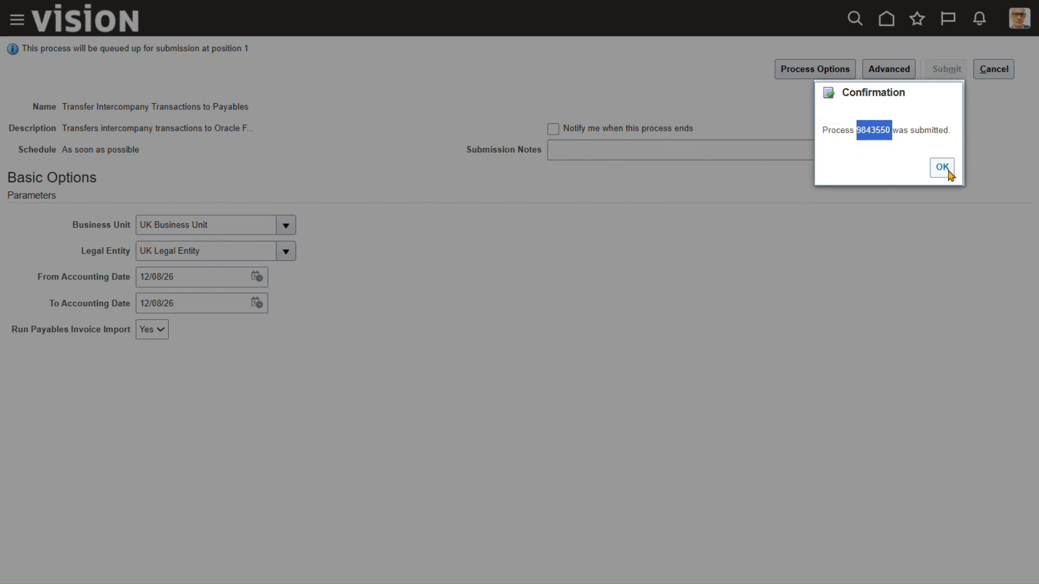
click(951, 177)
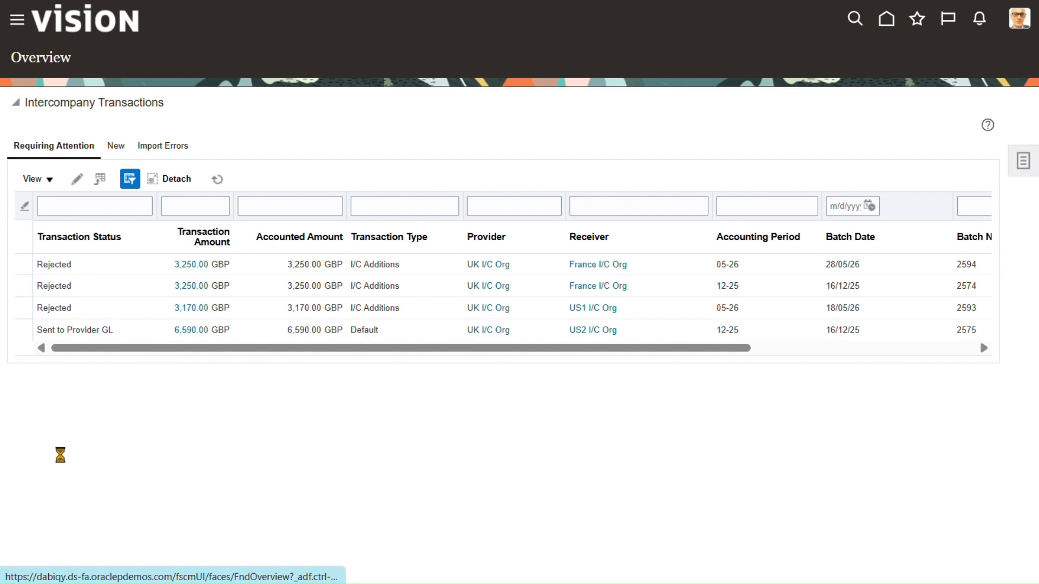
- Open the Scheduled Processes overview from the Tools group
scroll(76, 433, down, 7)
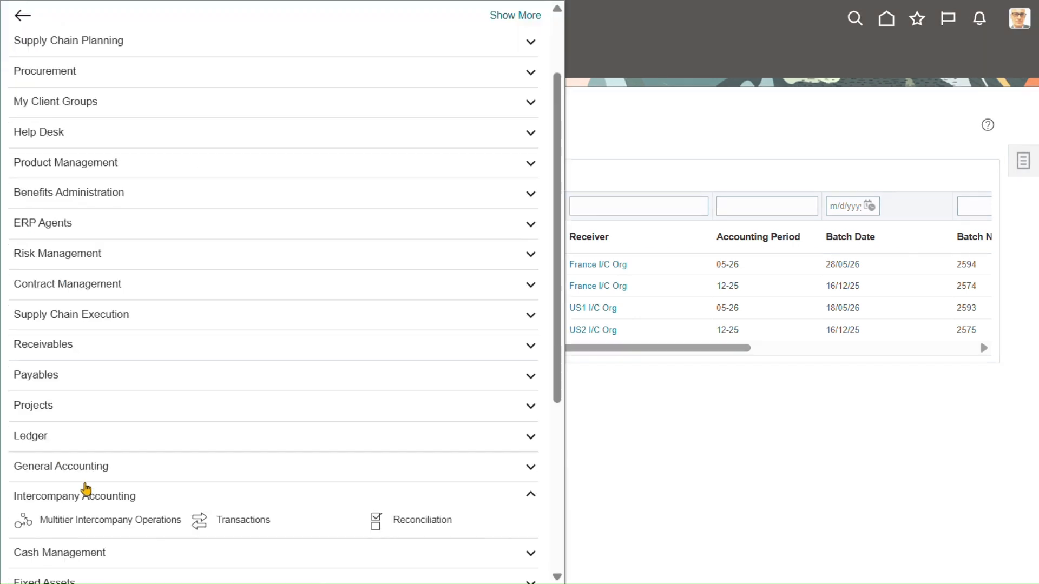
click(63, 428)
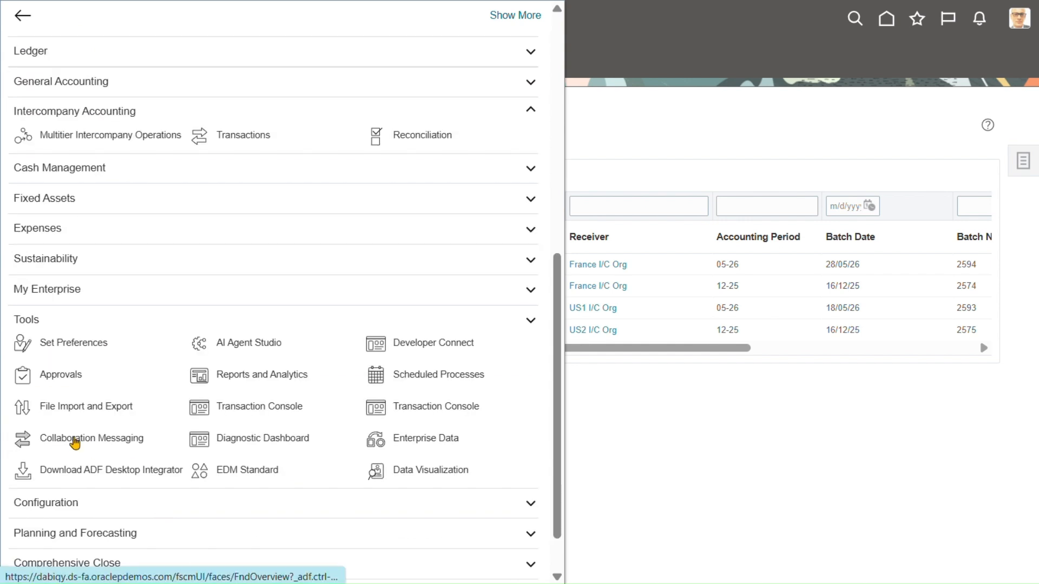
click(50, 330)
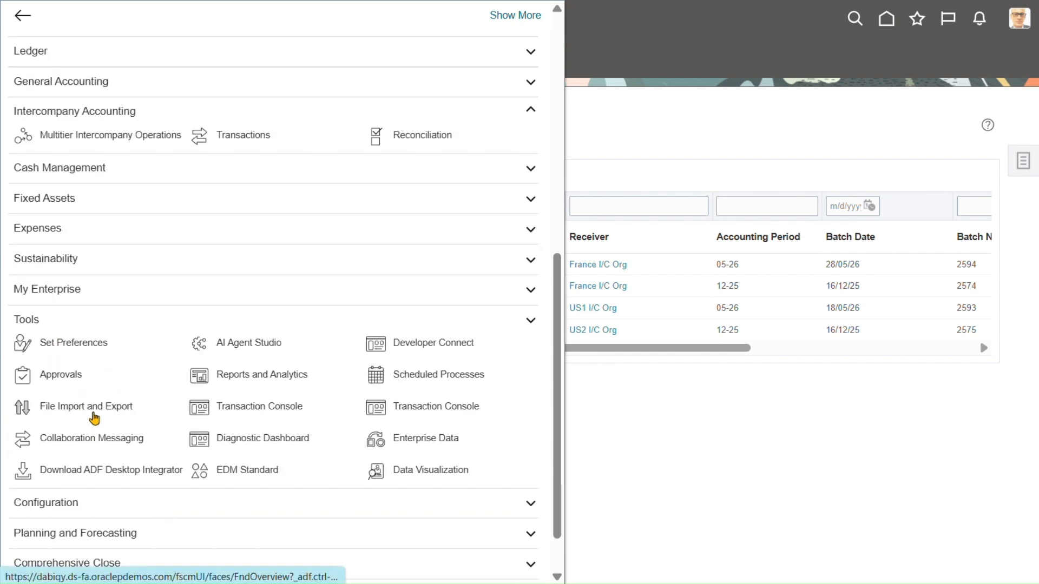
click(439, 379)
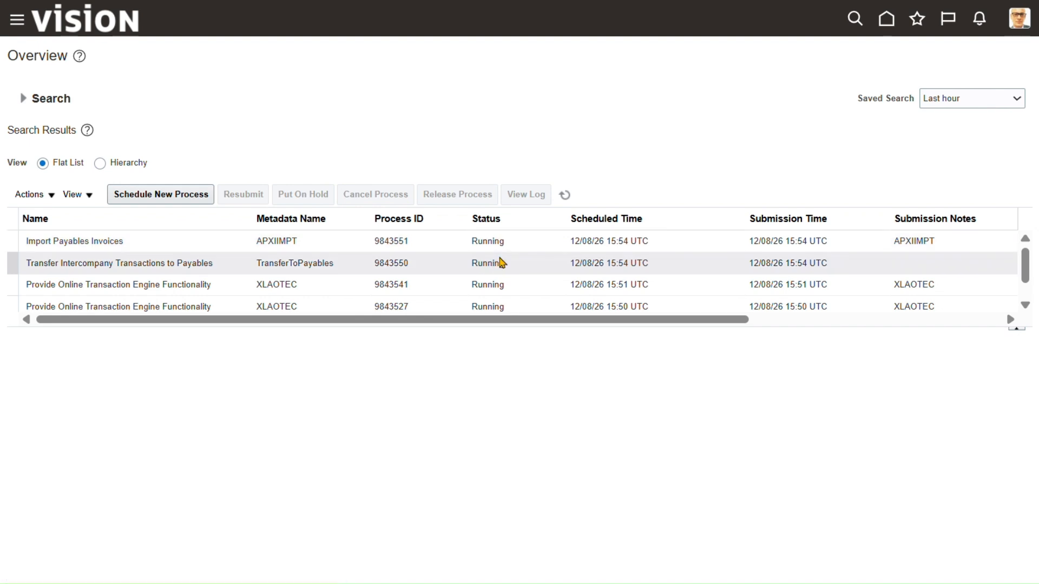
- Refresh the process list repeatedly to monitor the status of the Payables transfer and its invoice import processes
click(565, 195)
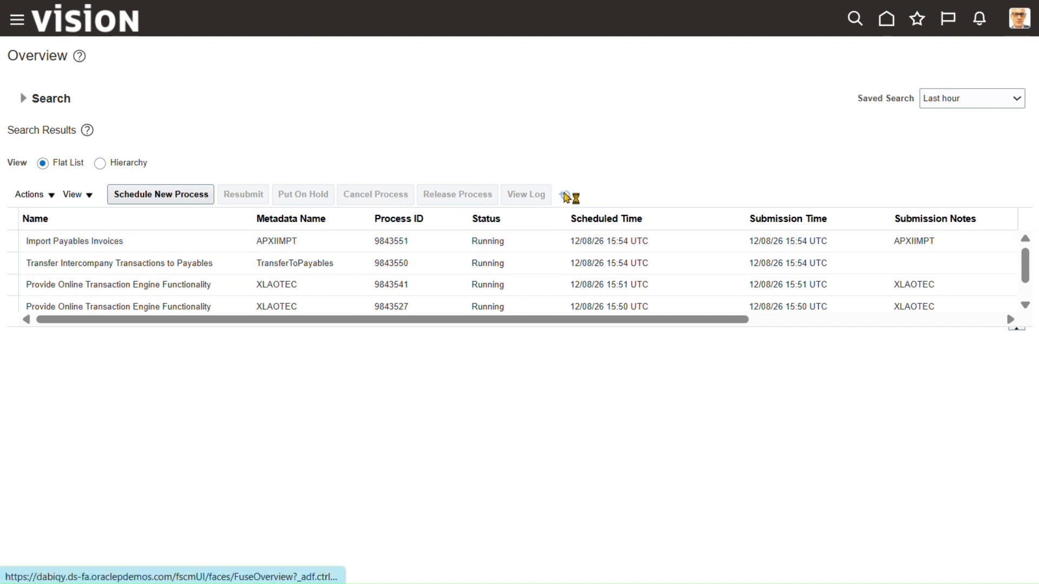
click(565, 195)
click(566, 195)
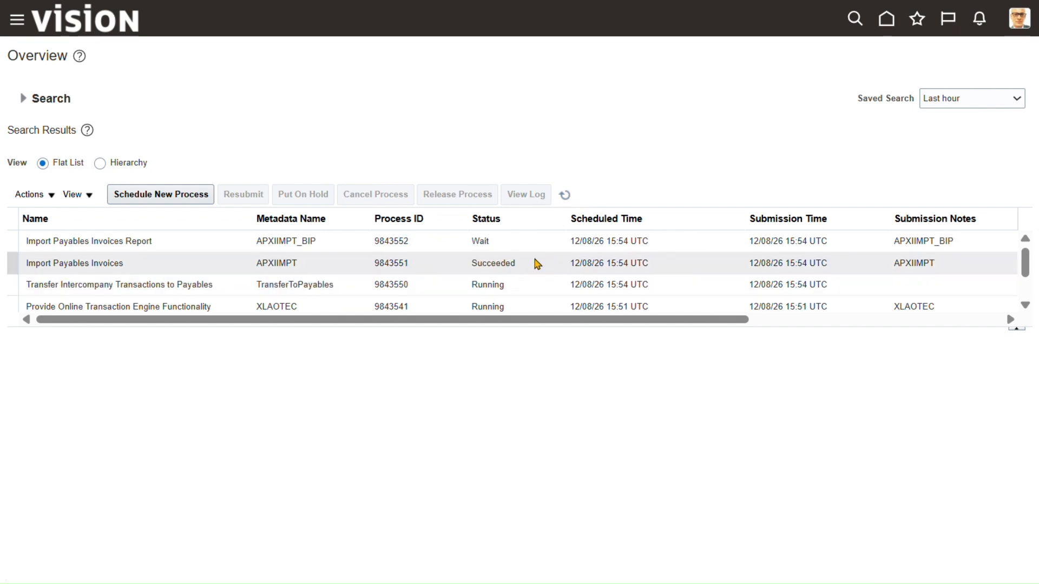
click(563, 199)
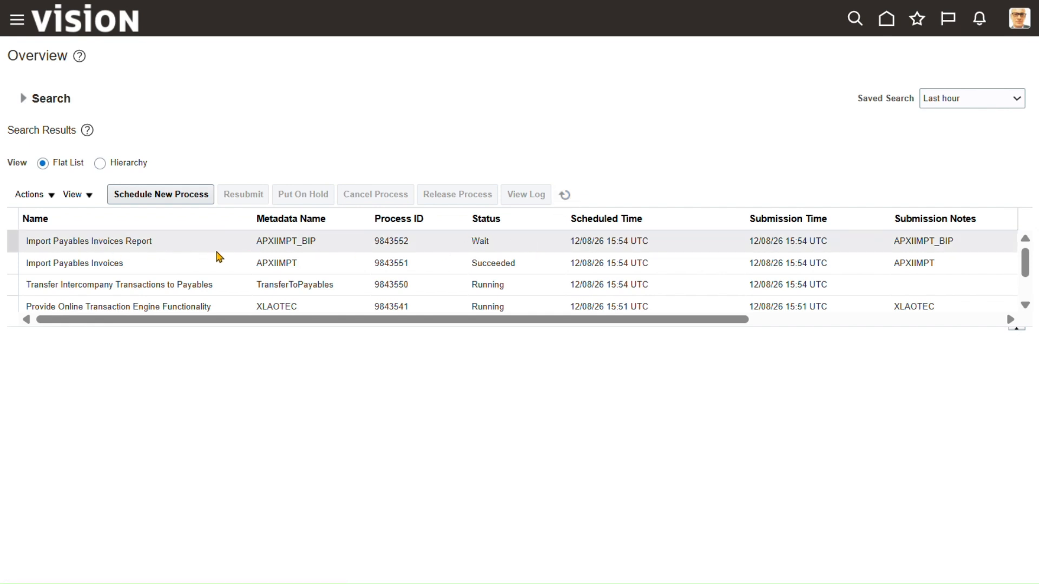
click(564, 196)
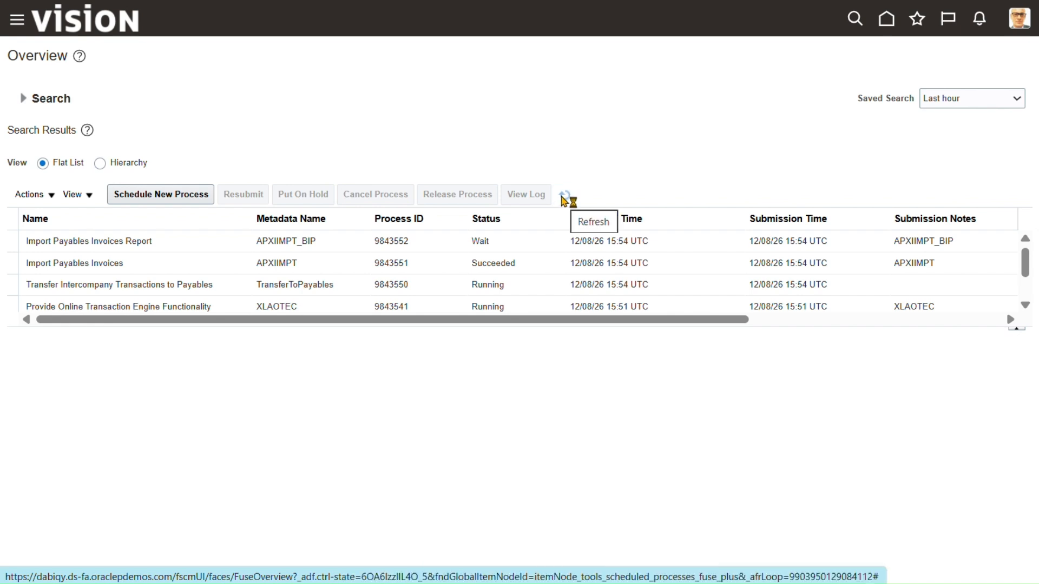
click(561, 198)
click(559, 203)
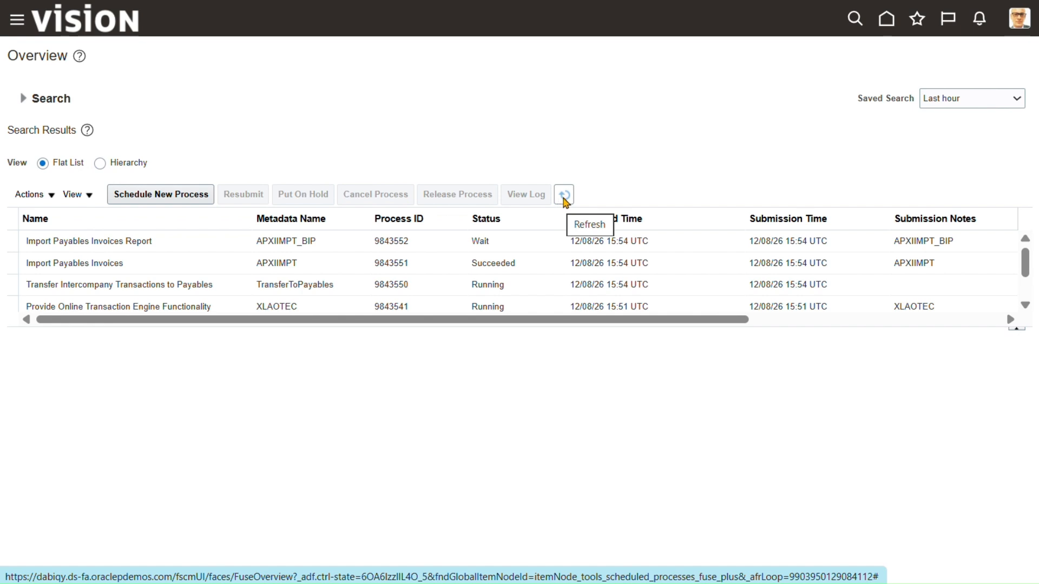
click(563, 199)
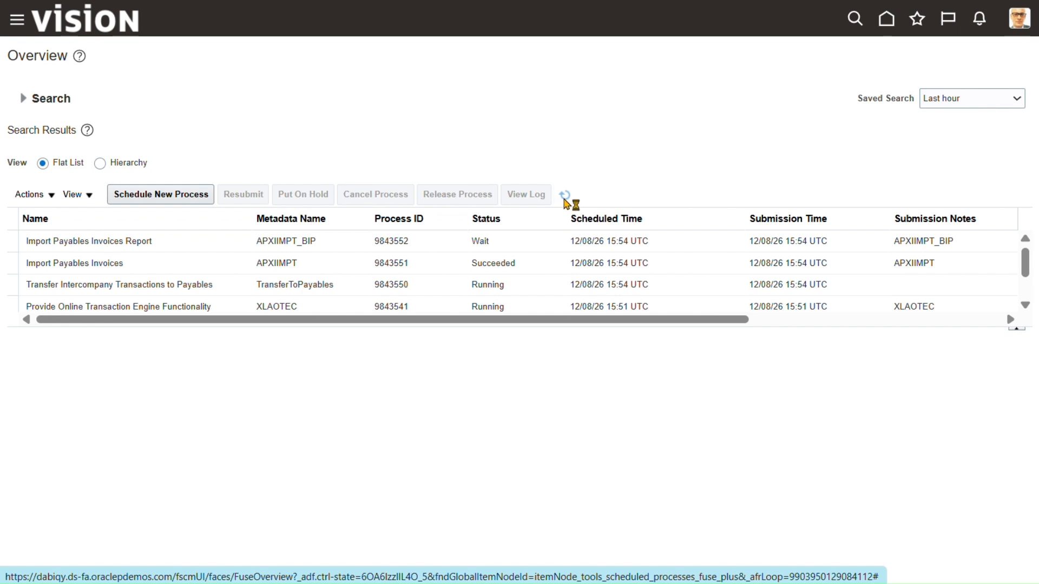
click(564, 199)
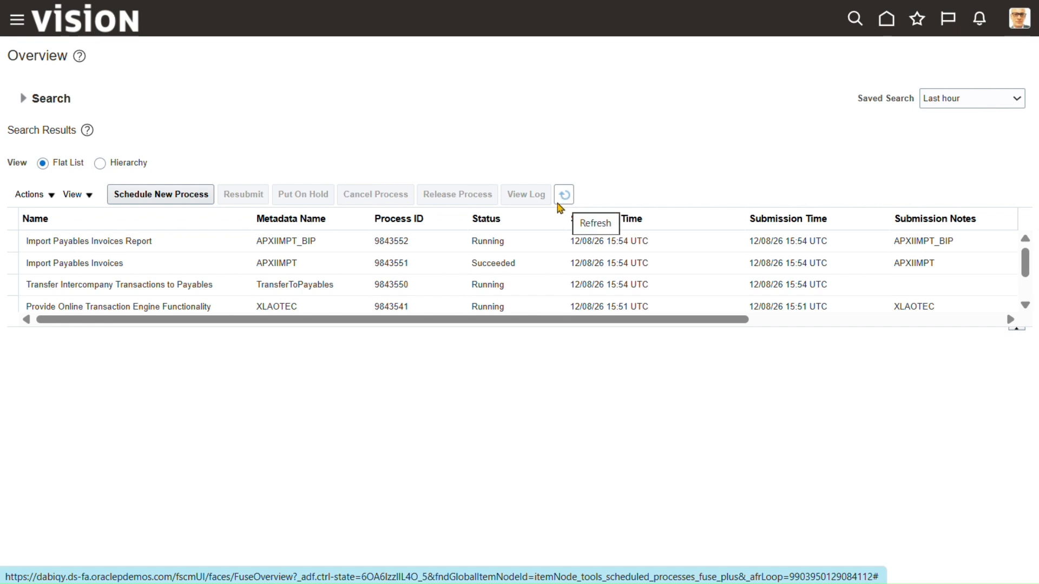
click(559, 200)
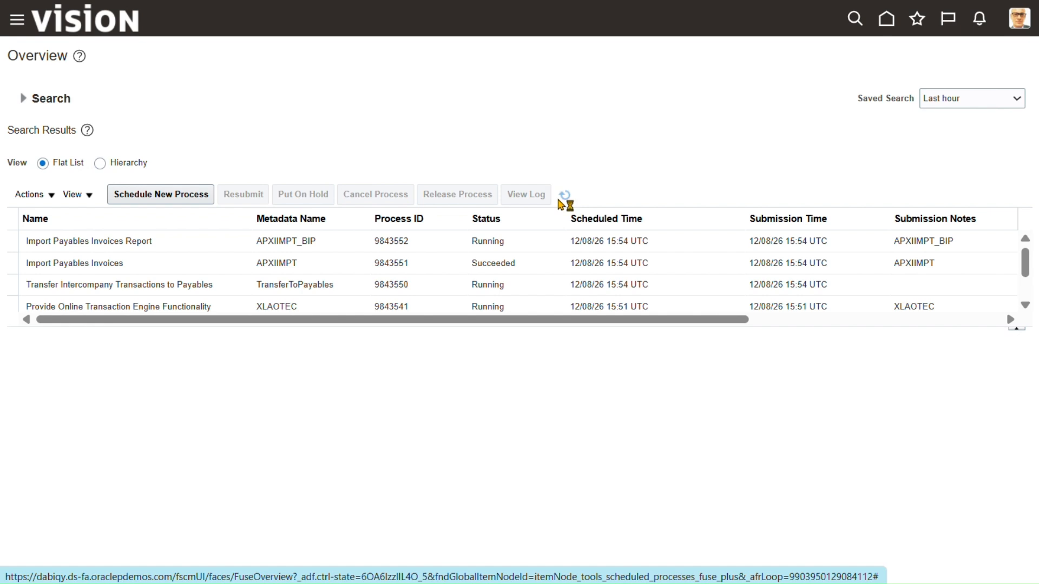
click(564, 196)
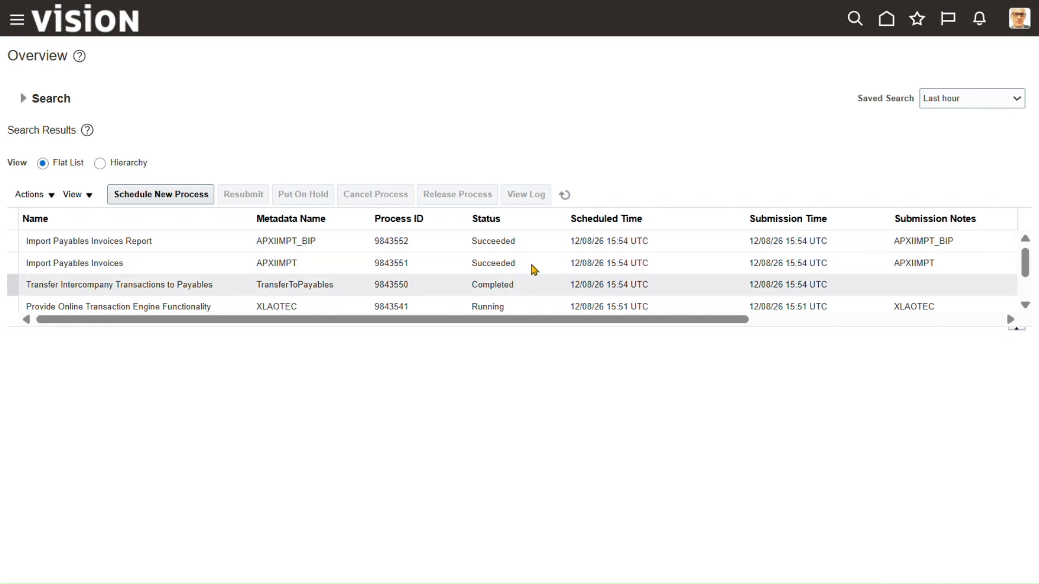
click(572, 197)
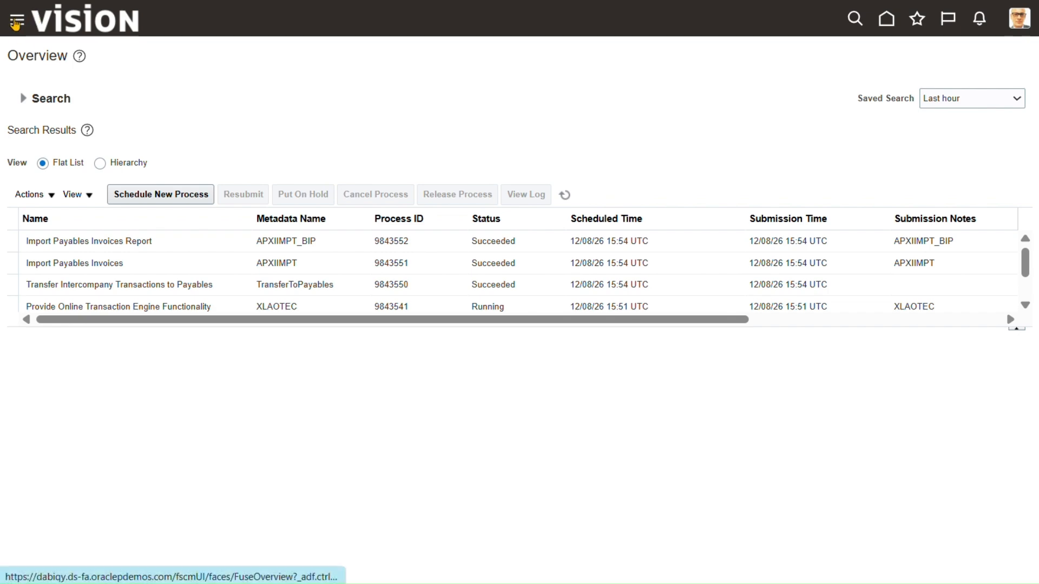
- Open the Invoices work area in Payables
click(15, 22)
scroll(87, 352, down, 6)
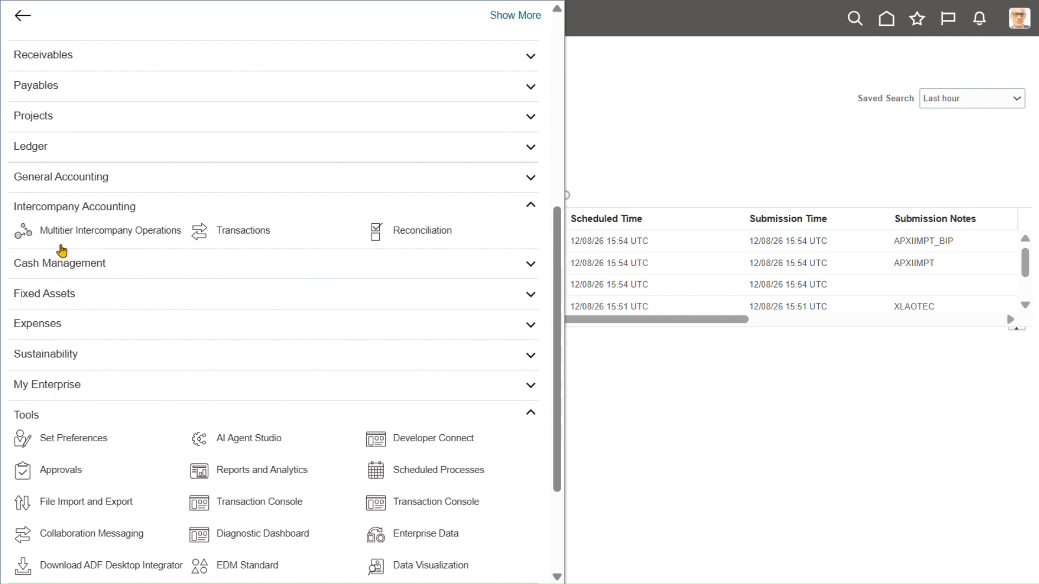
scroll(57, 254, up, 8)
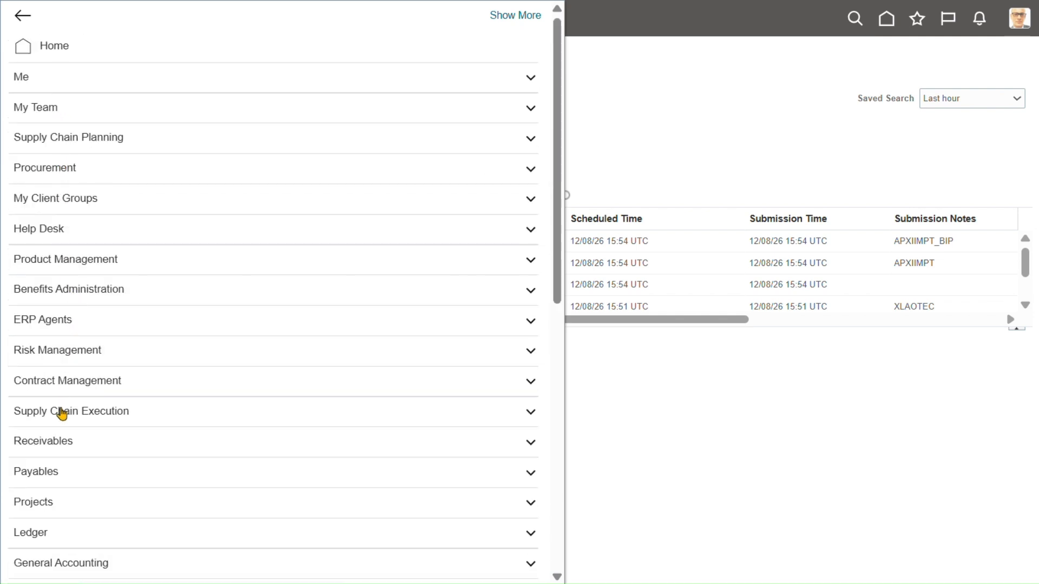
click(70, 479)
click(241, 500)
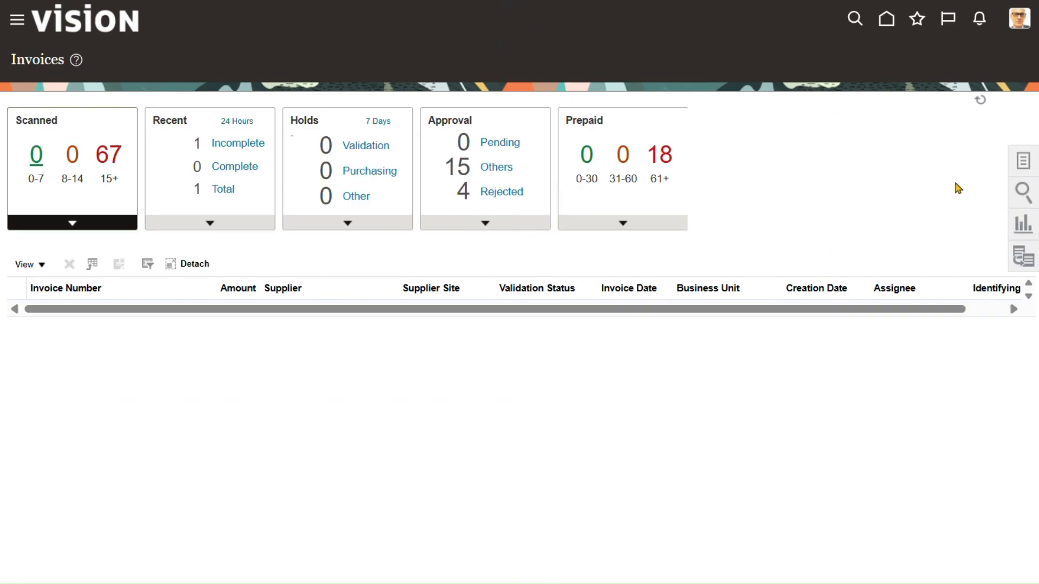
- Open Manage Invoices and search for and select UK Business Unit as the business unit criterion
click(1022, 167)
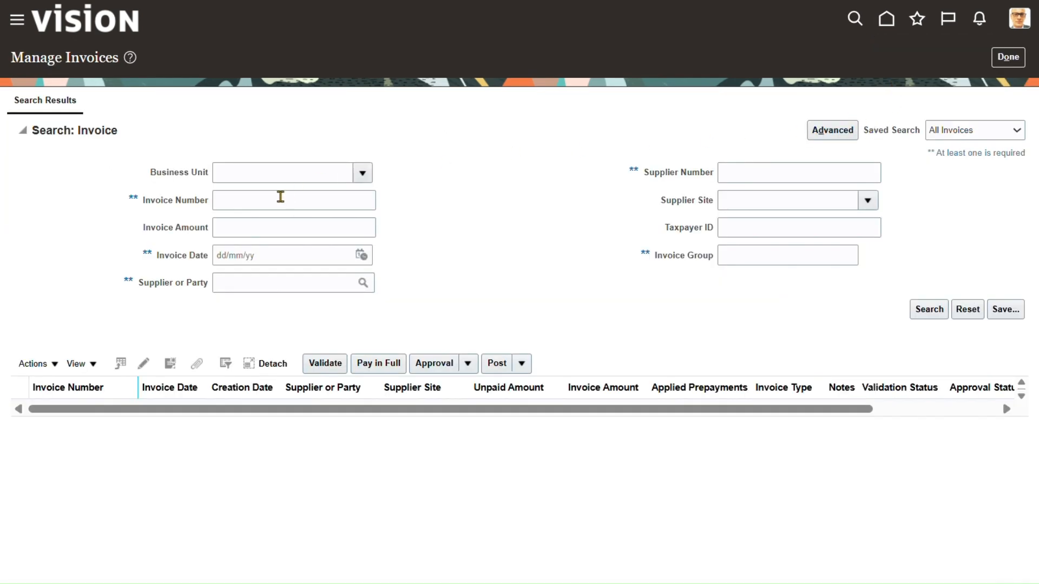
click(362, 174)
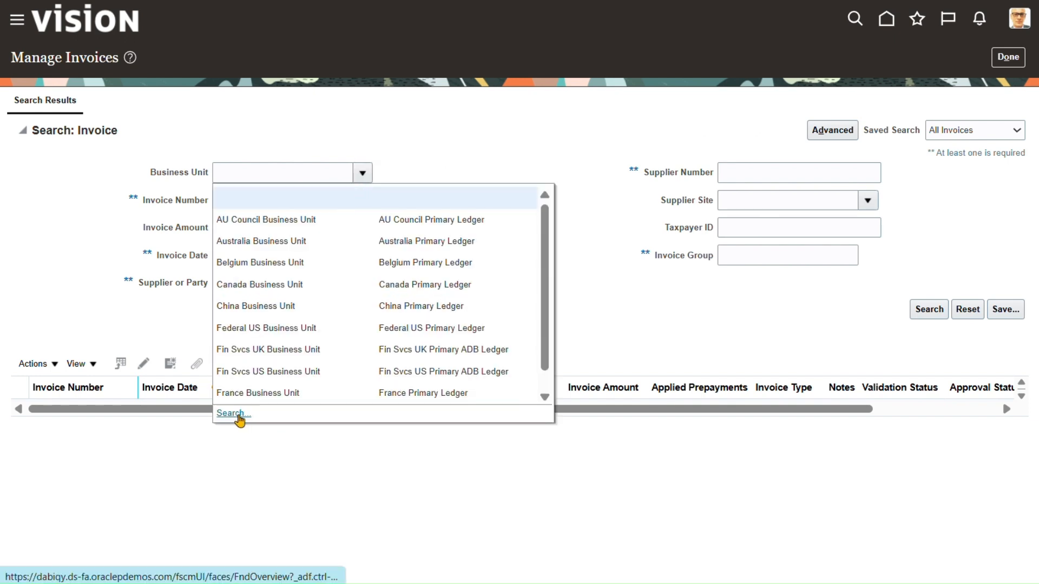
click(233, 414)
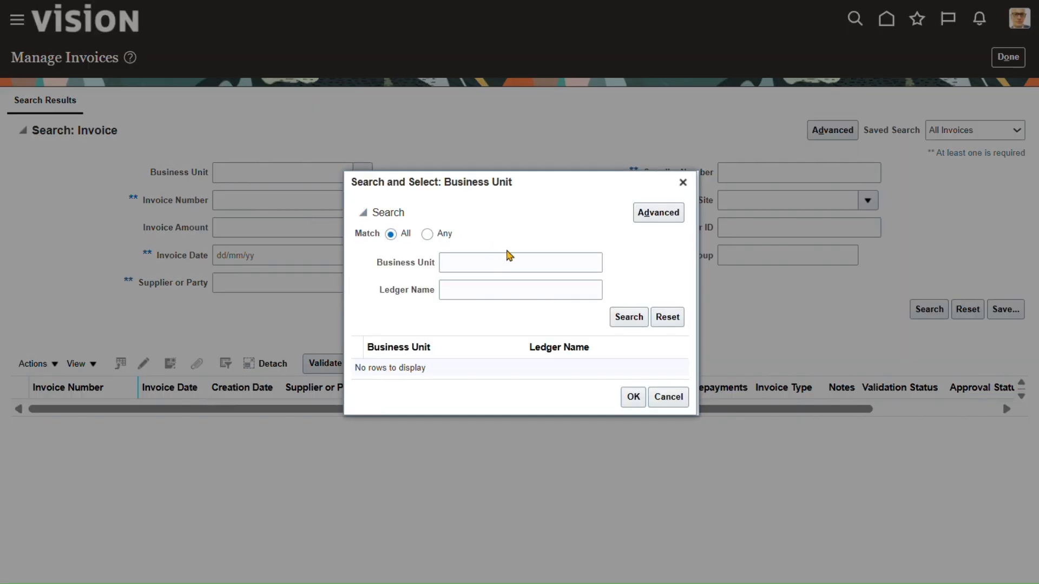
click(507, 260)
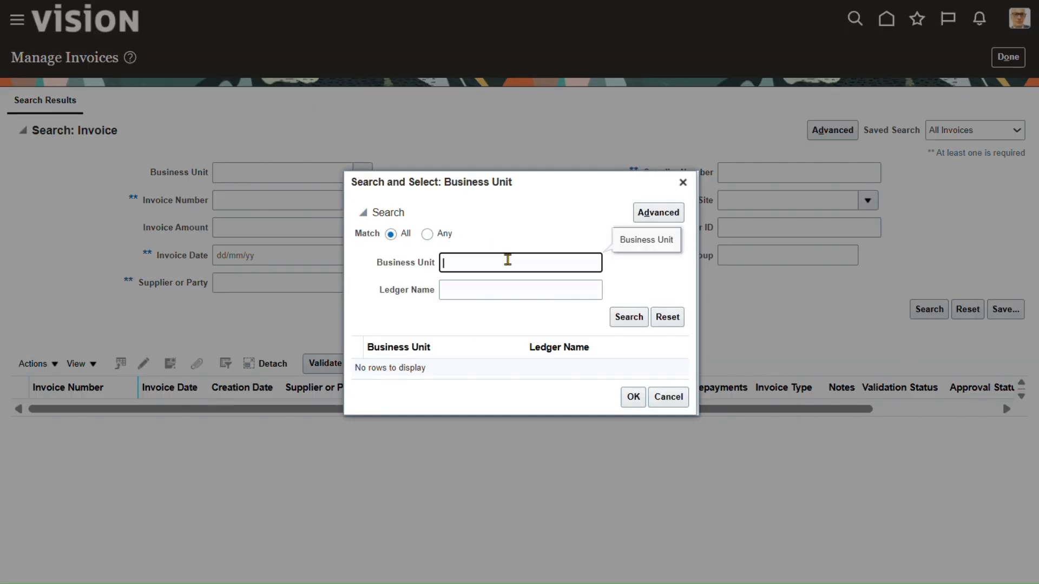
text(UK)
key(Return)
click(413, 368)
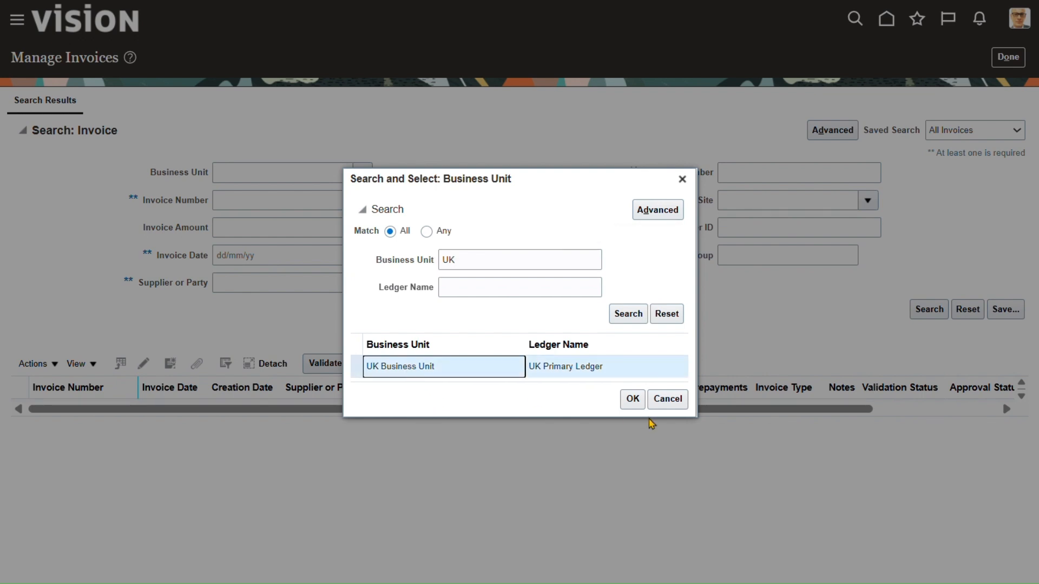
click(631, 399)
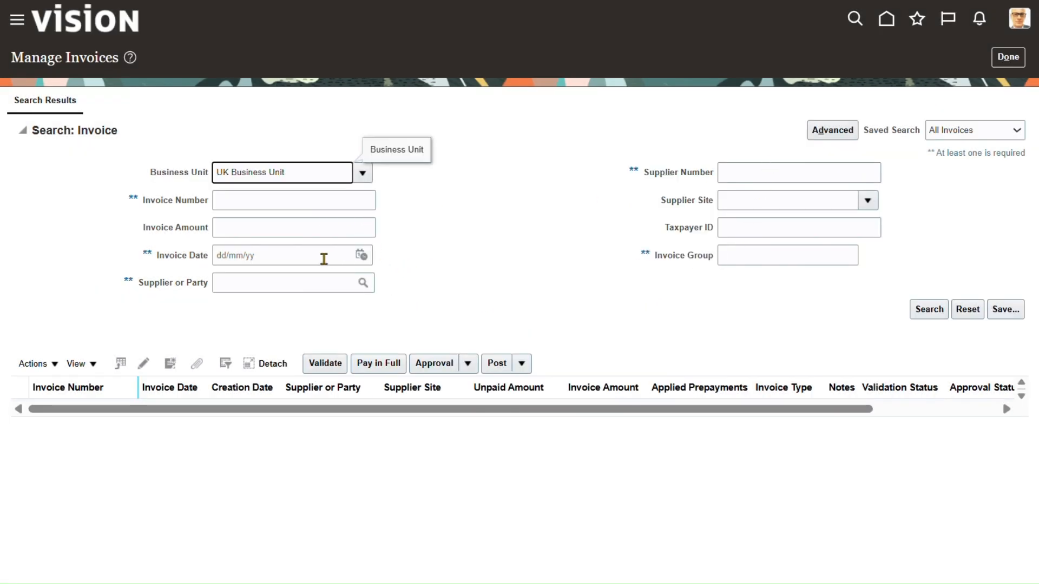
- Set the invoice date to 12/08/26 and run the invoice search, accepting the performance warning
click(362, 255)
click(458, 362)
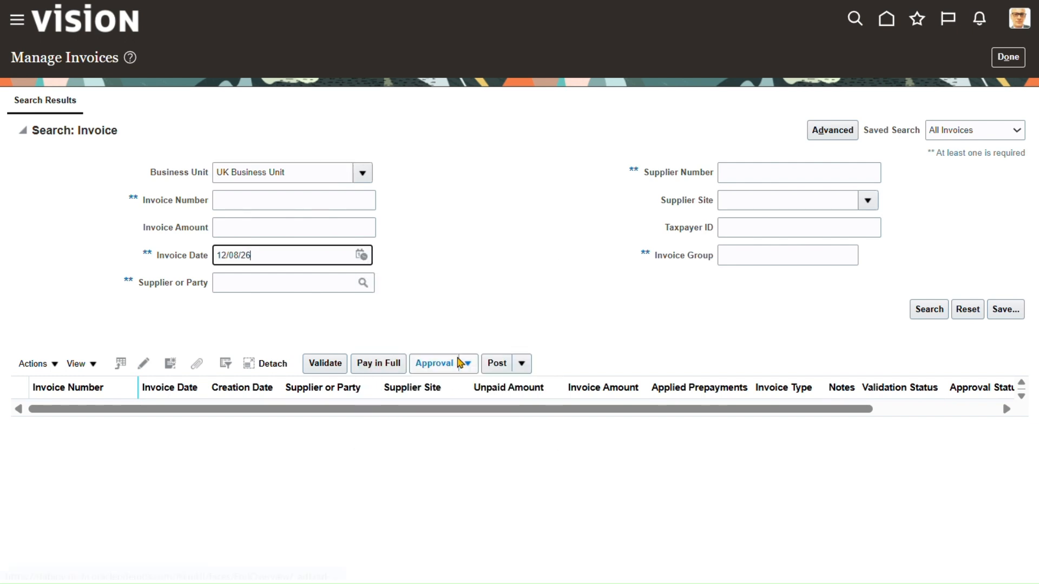
click(931, 309)
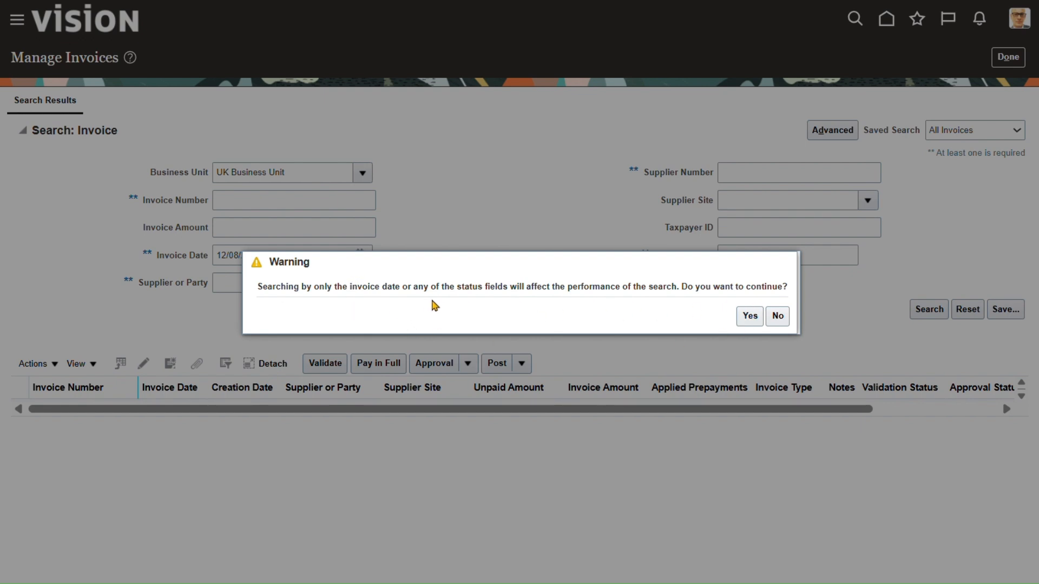
click(749, 320)
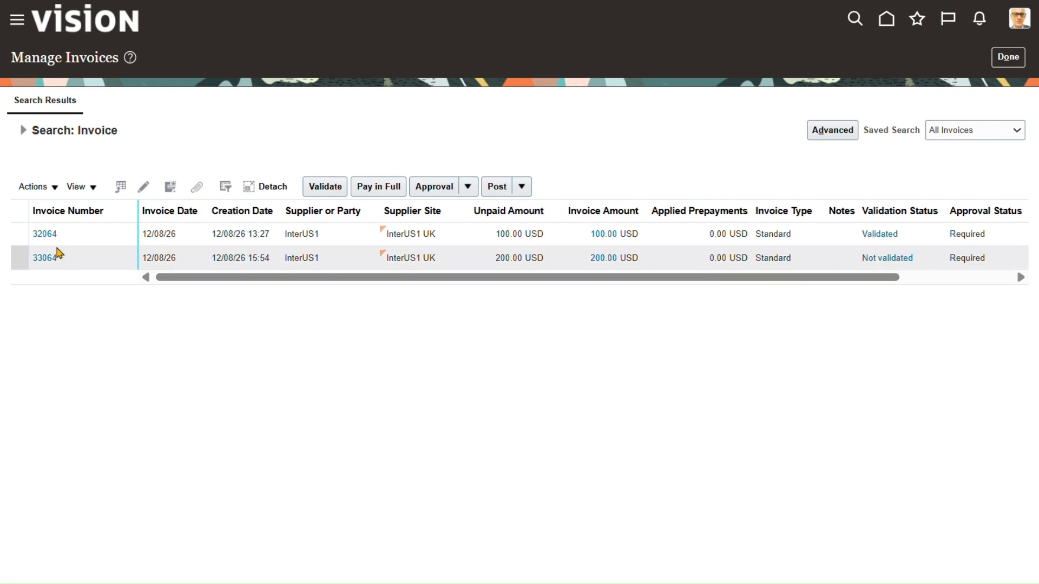
- Open the 200.00 USD invoice from InterUS1 and validate it
click(38, 258)
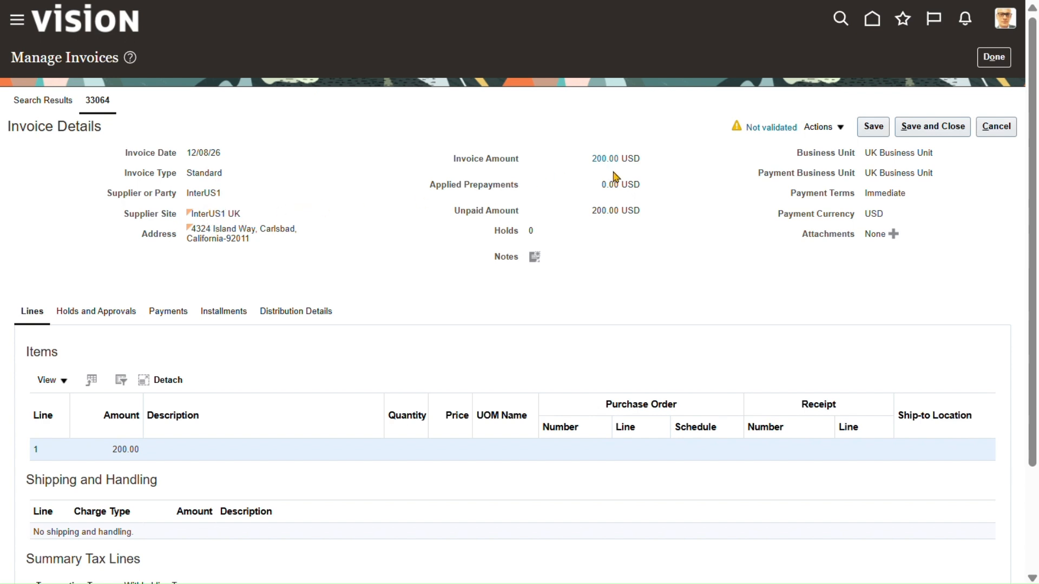
drag(872, 154, 977, 162)
triple_click(881, 174)
click(833, 198)
click(834, 128)
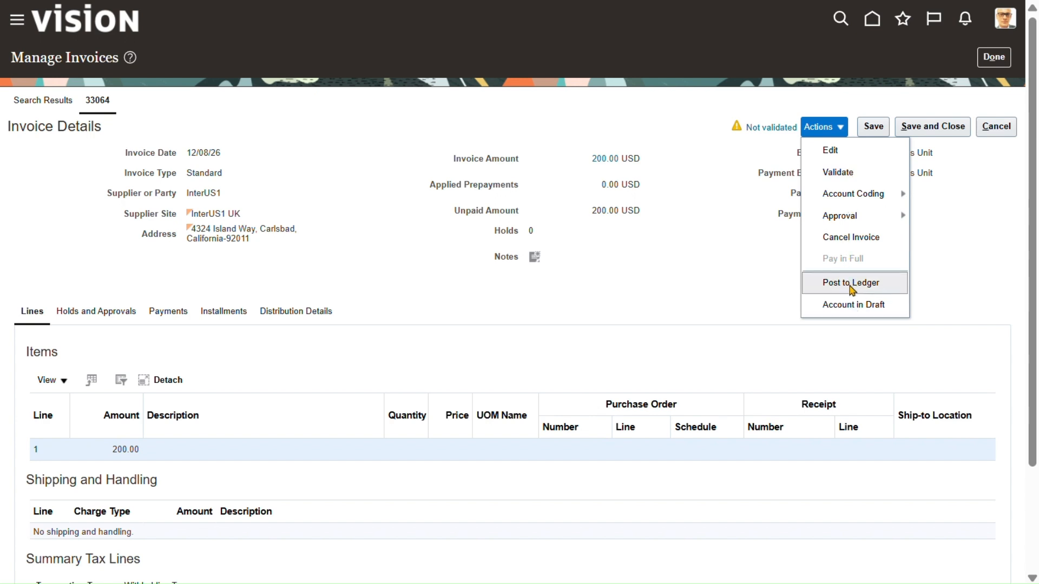
click(840, 174)
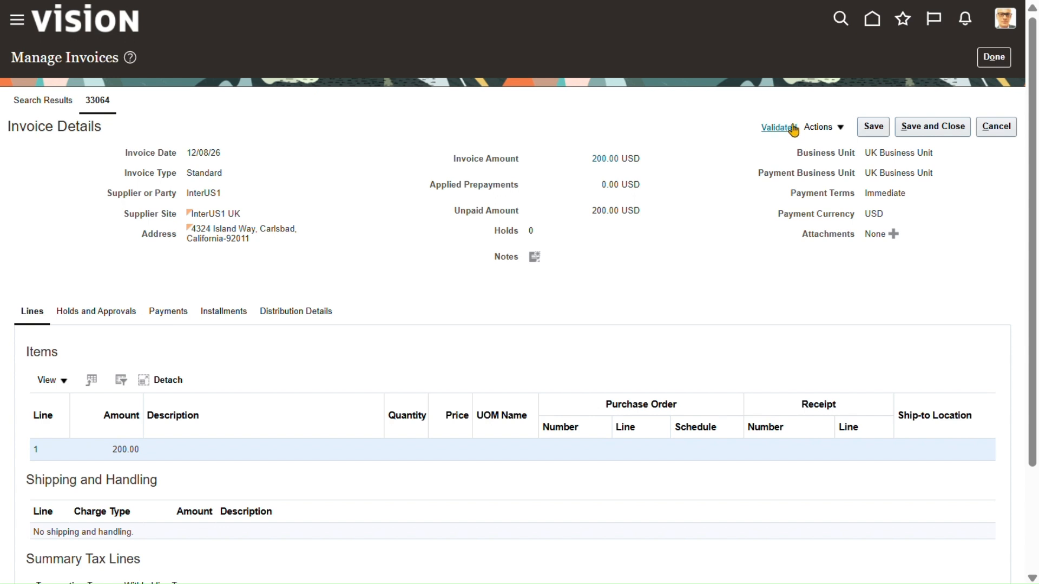
- Post the invoice to the ledger and open its accounting lines
click(834, 129)
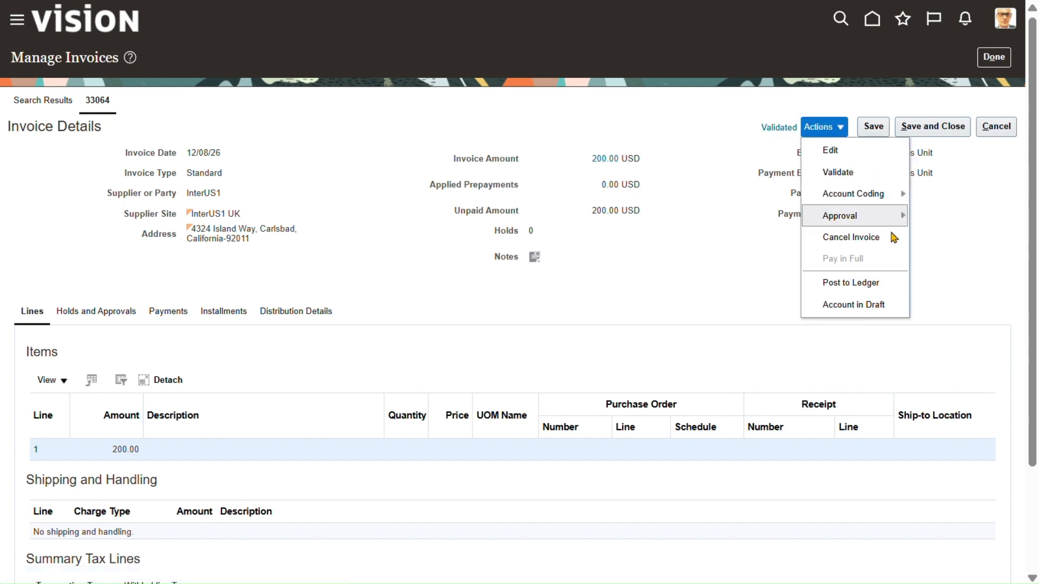
click(848, 285)
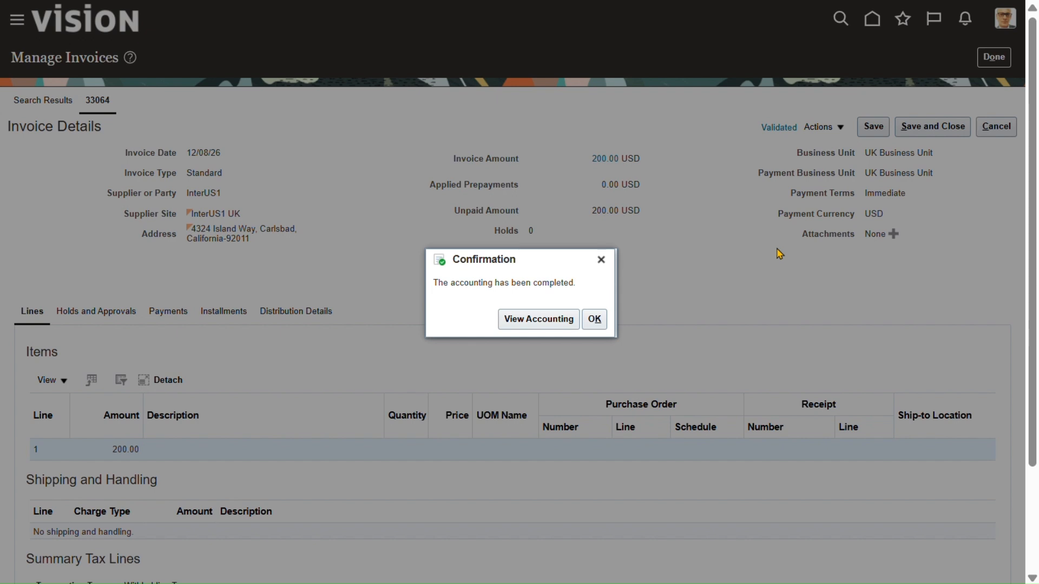
click(543, 324)
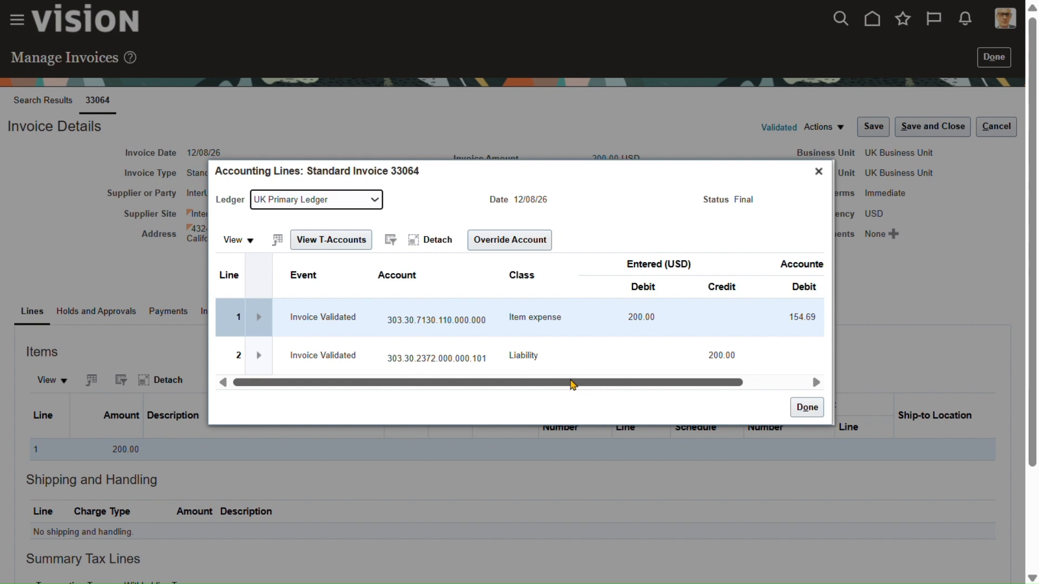
- Examine the account segment descriptions of the item expense and liability lines, close the accounting and leave Manage Invoices
drag(570, 384, 499, 399)
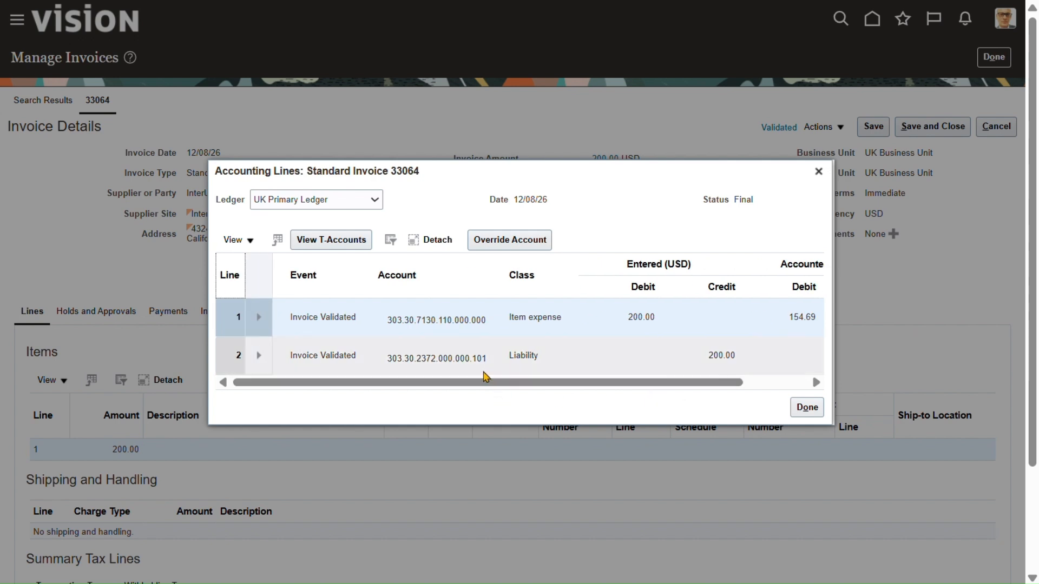
click(447, 358)
click(441, 321)
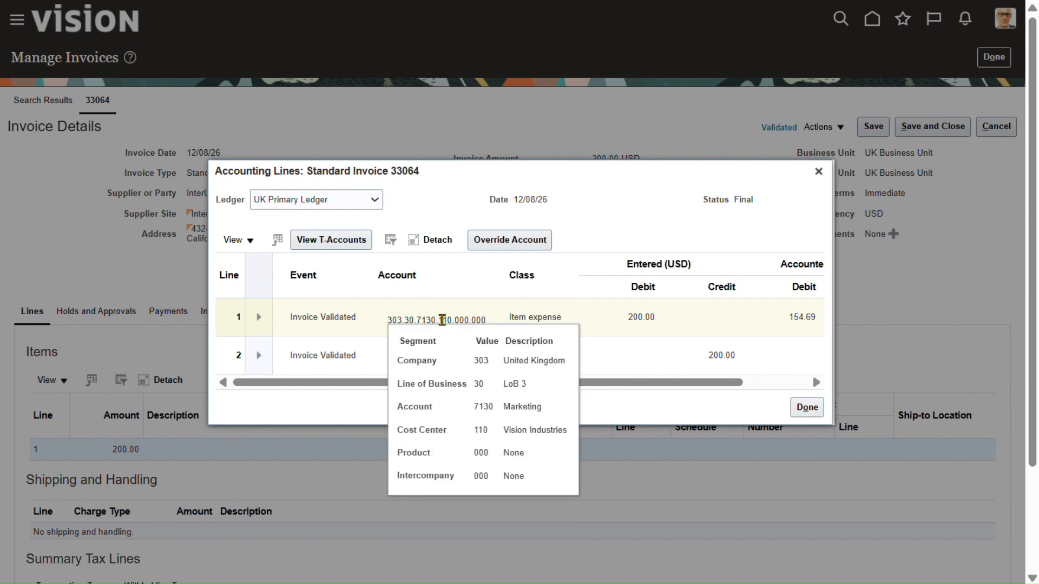
click(443, 320)
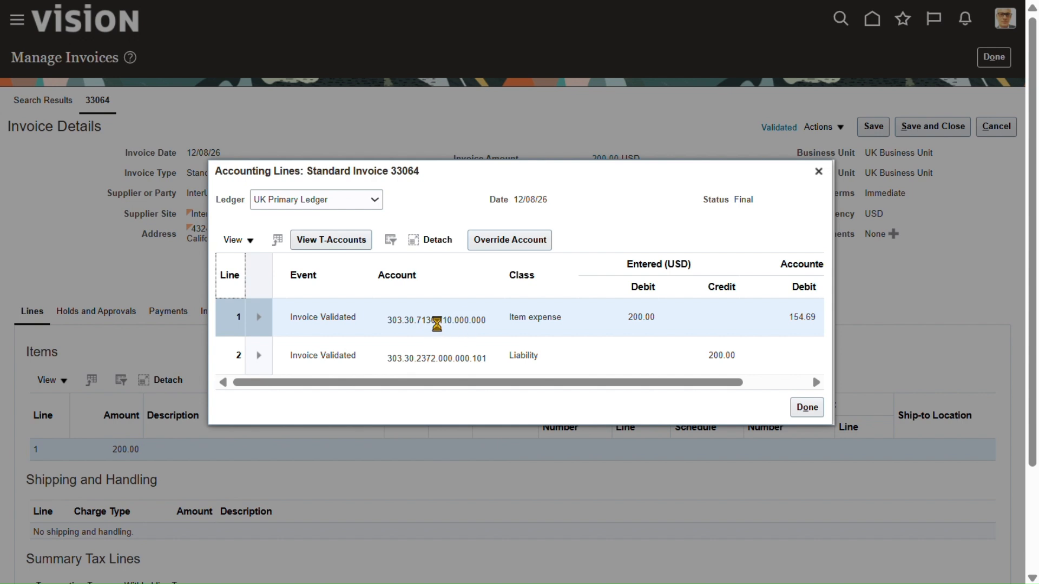
mouse_move(440, 322)
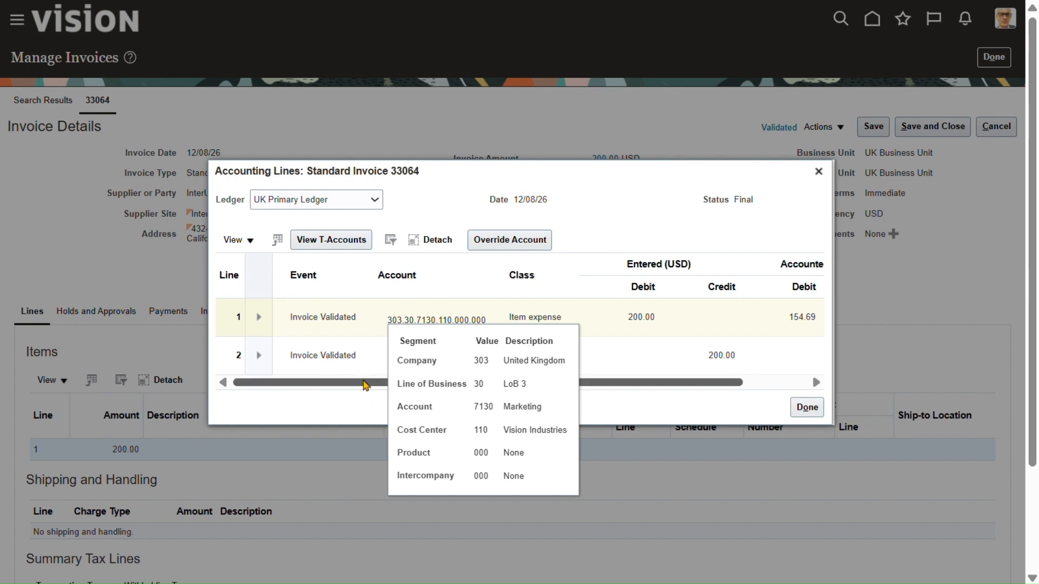
click(365, 384)
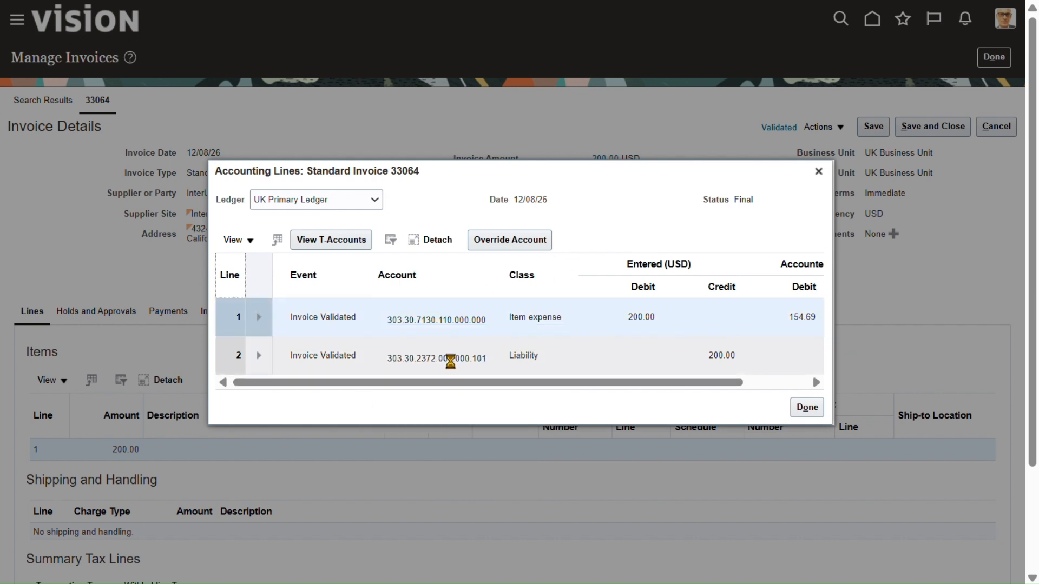
mouse_move(451, 361)
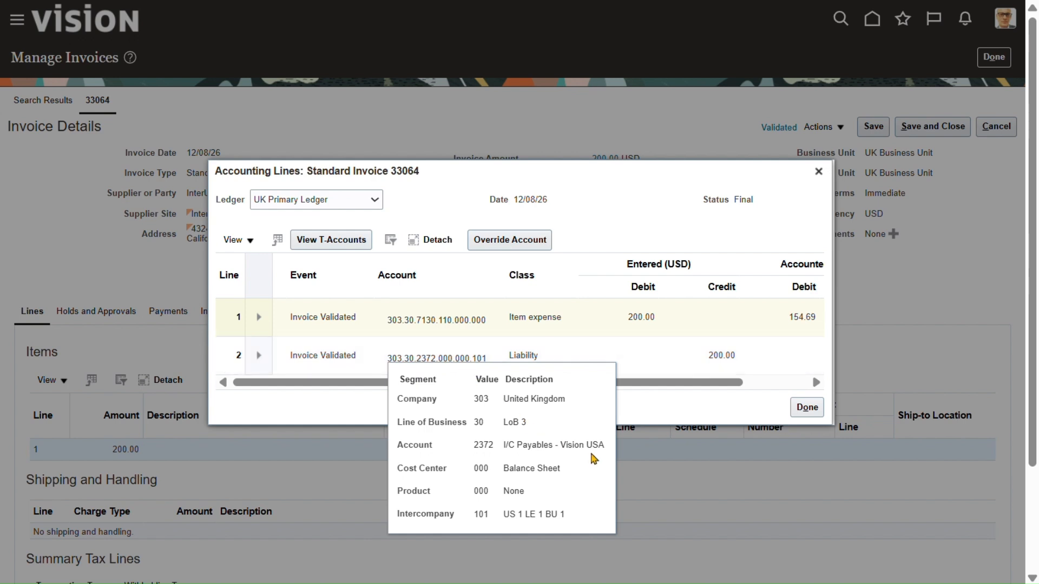
click(804, 409)
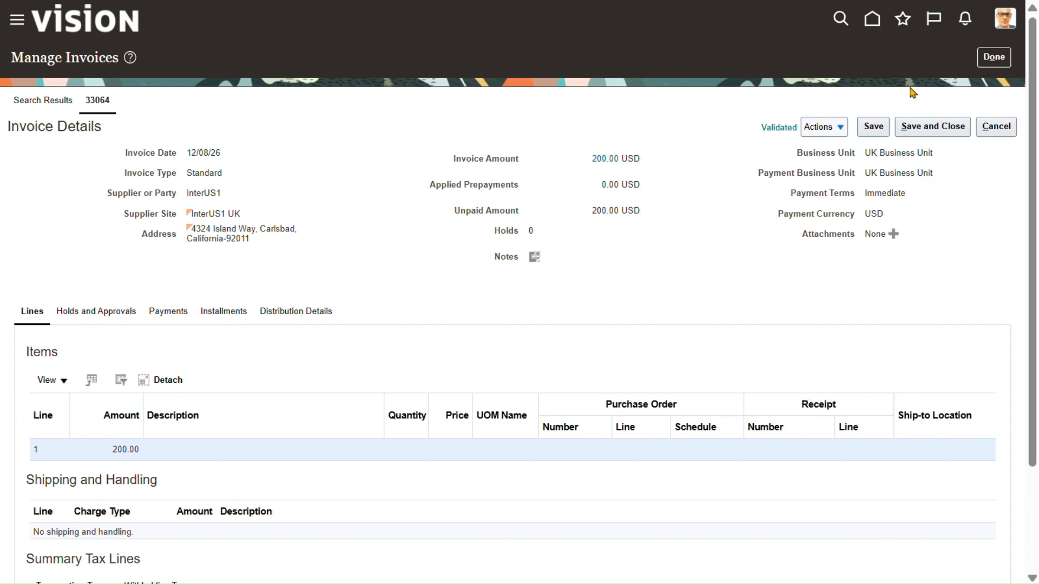
click(984, 61)
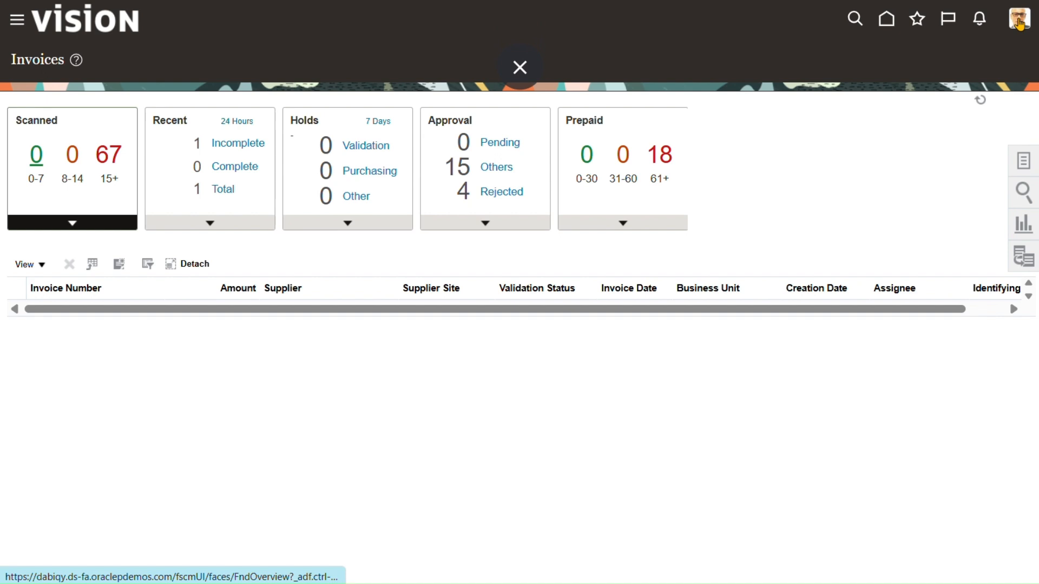
- Sign out and sign back in as FAS11.Student with the saved account password
click(1020, 22)
click(987, 52)
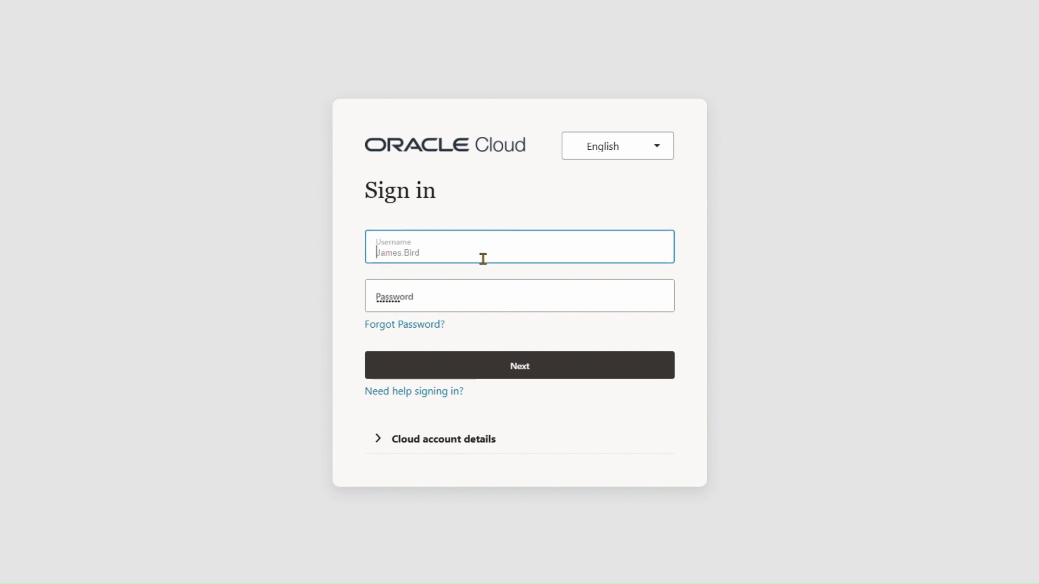
click(420, 251)
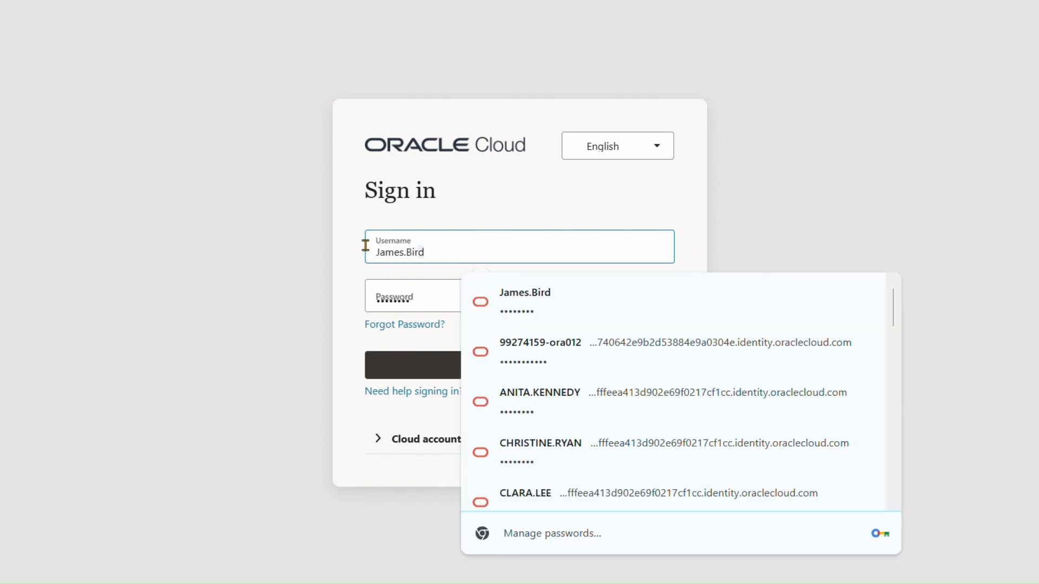
text(fa)
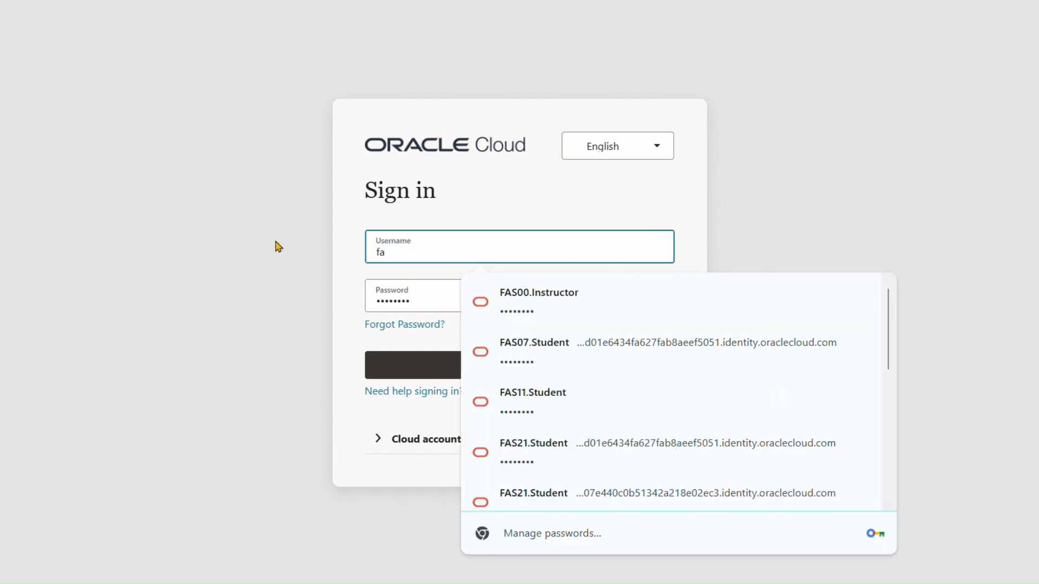
click(552, 395)
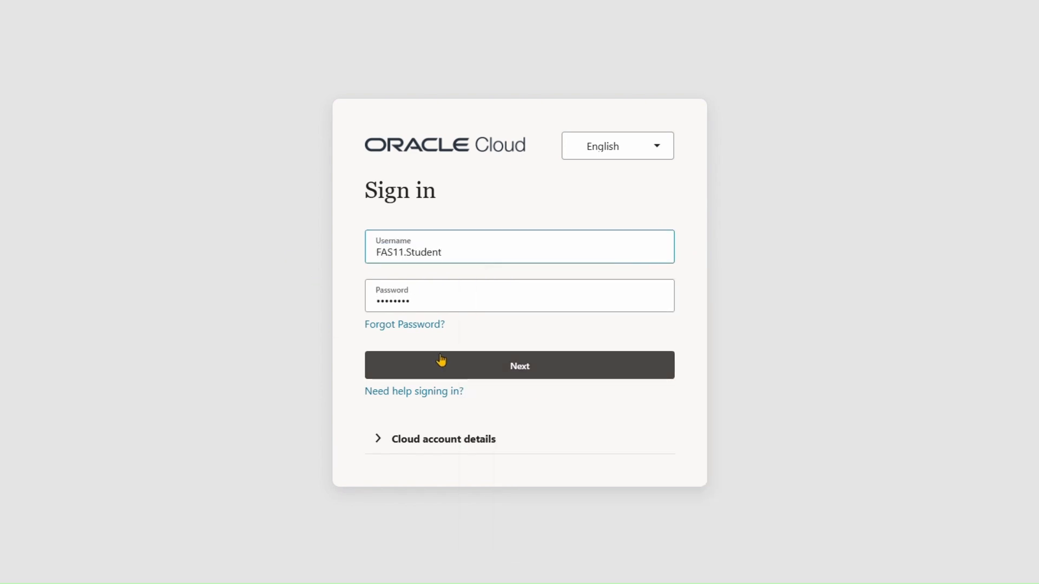
click(459, 371)
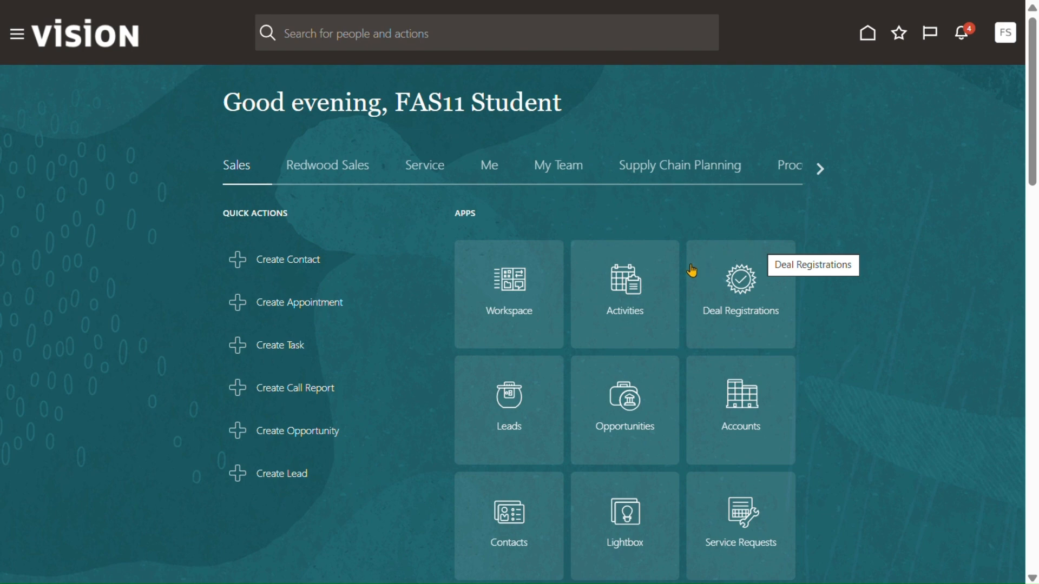
- Open the Journals work area under General Accounting
click(17, 38)
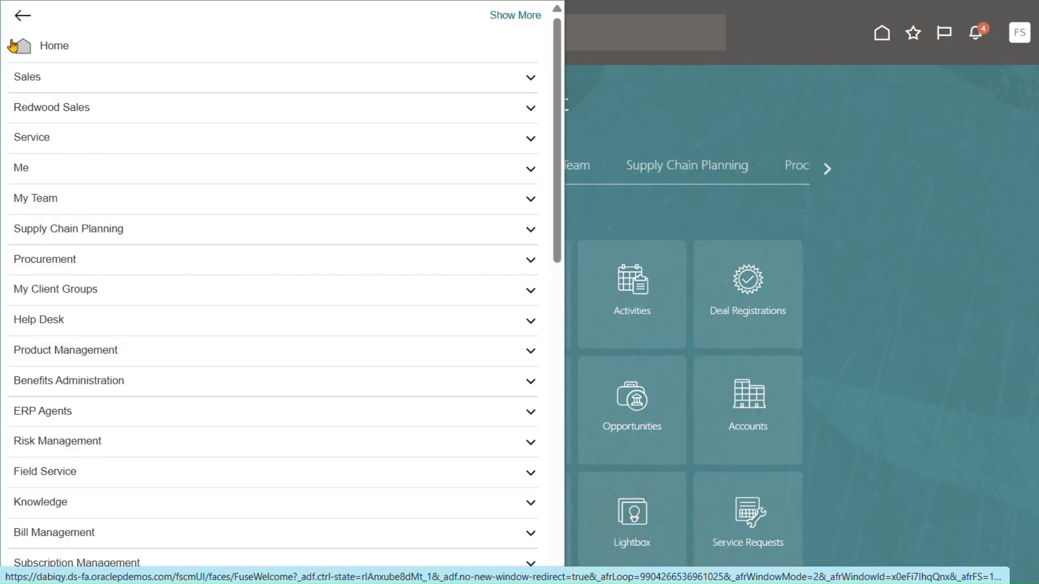
scroll(81, 319, down, 2)
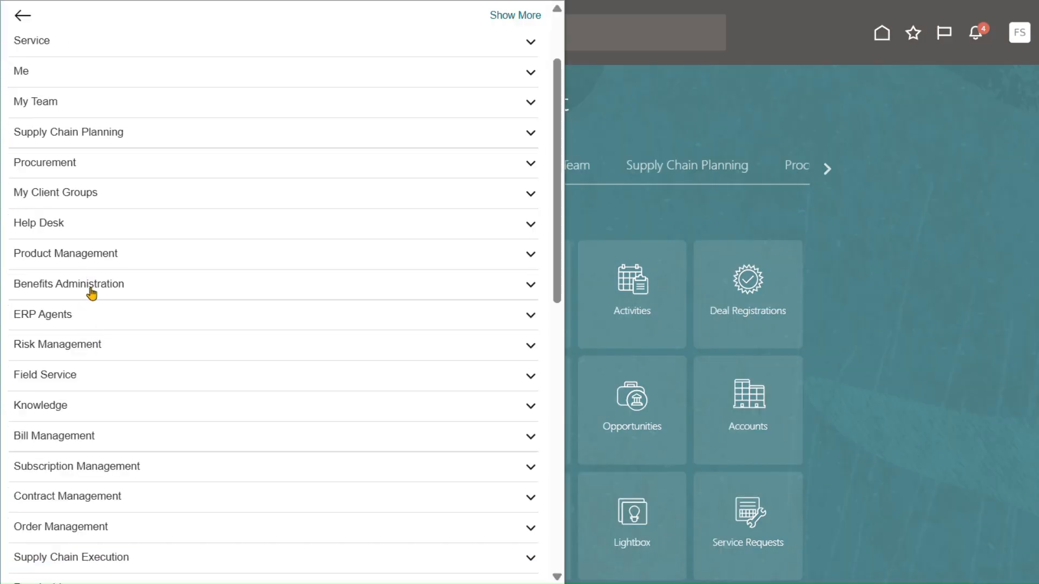
scroll(83, 365, down, 2)
scroll(81, 303, up, 4)
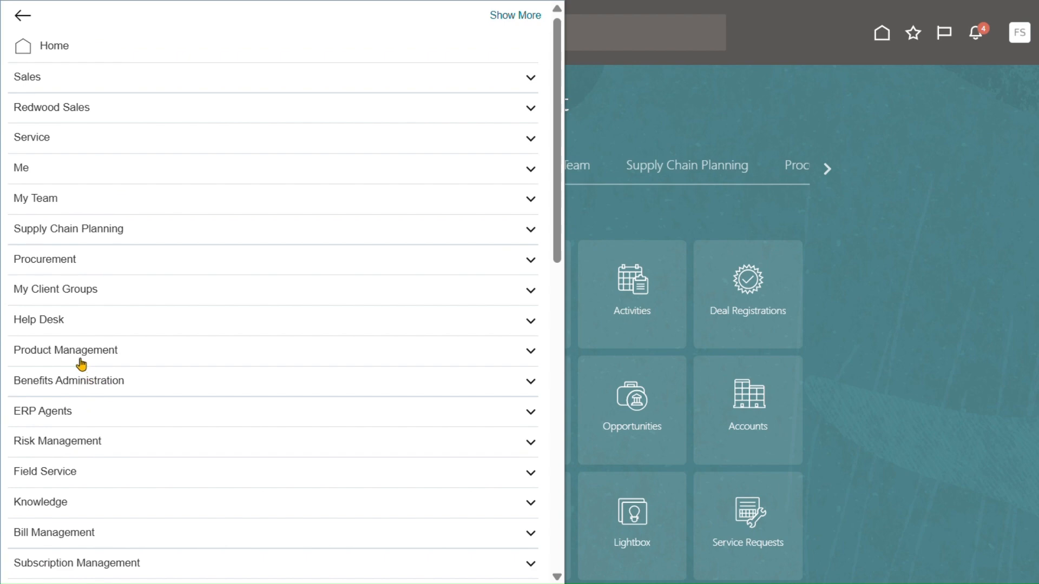
scroll(116, 454, down, 2)
scroll(103, 368, up, 3)
scroll(102, 337, down, 4)
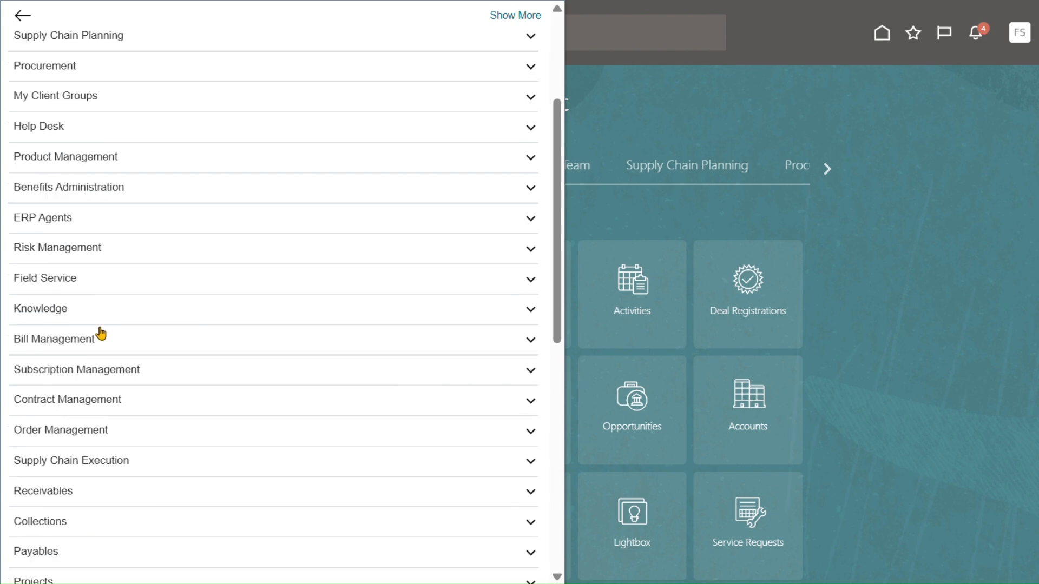
scroll(83, 256, down, 4)
click(93, 425)
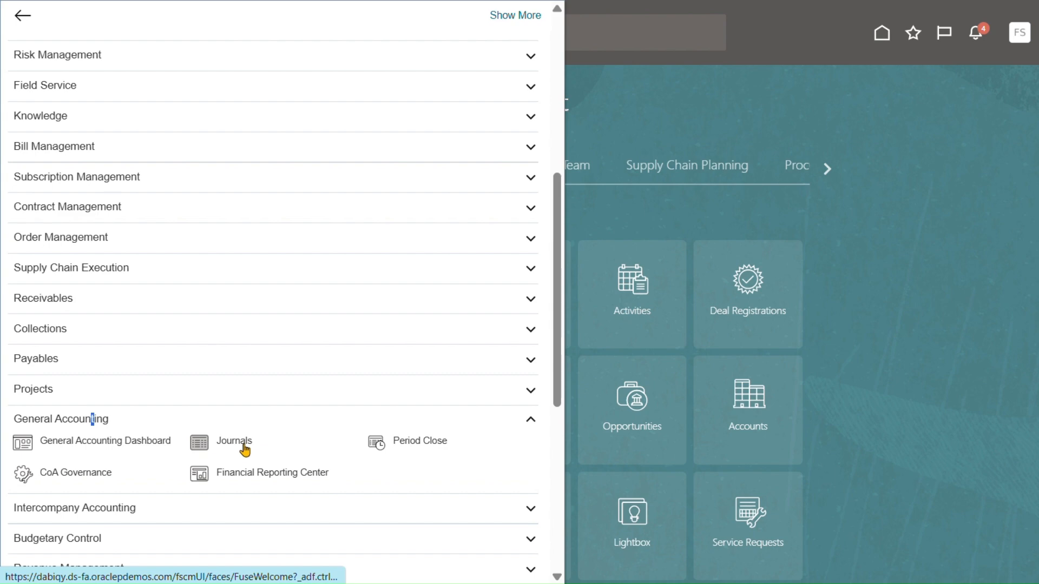
click(242, 450)
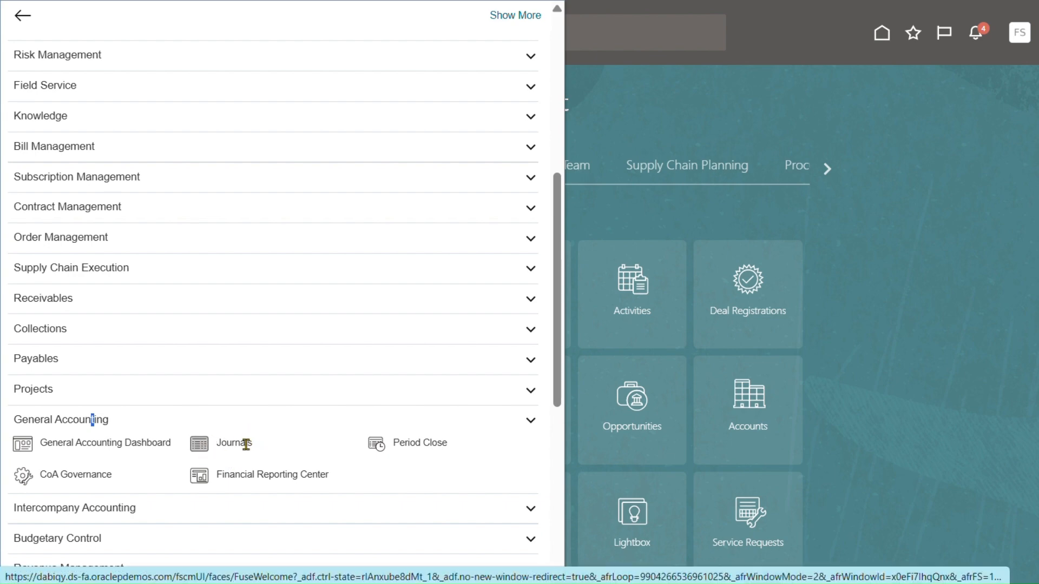
scroll(246, 441, down, 3)
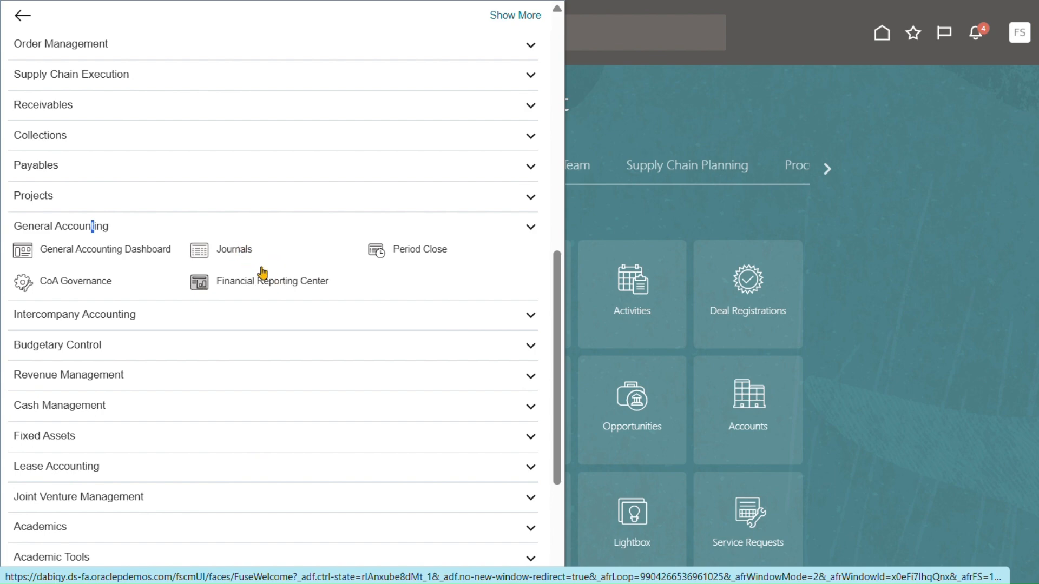
click(240, 253)
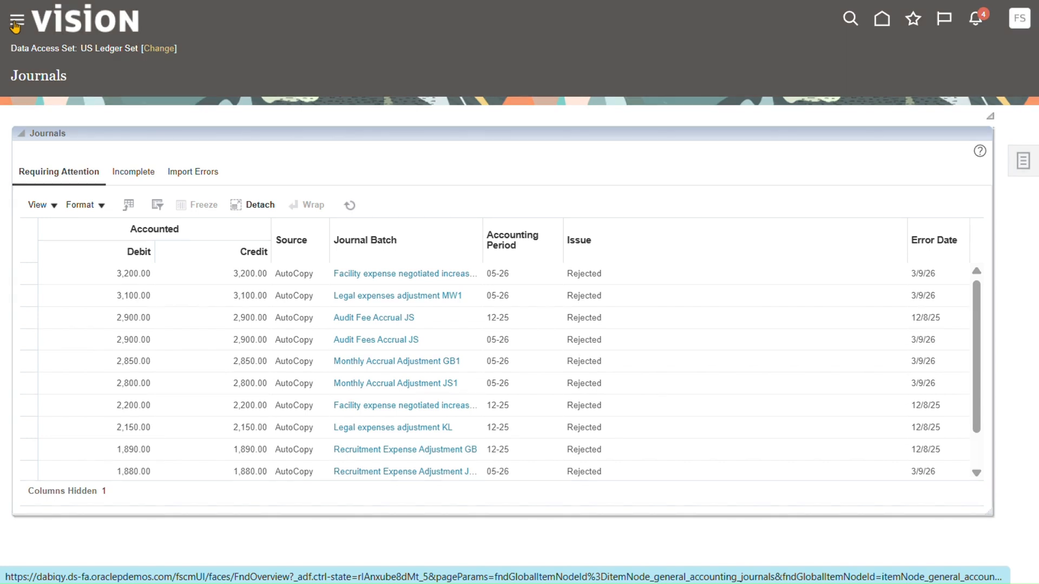
- Open the Intercompany Accounting reconciliation page
click(15, 23)
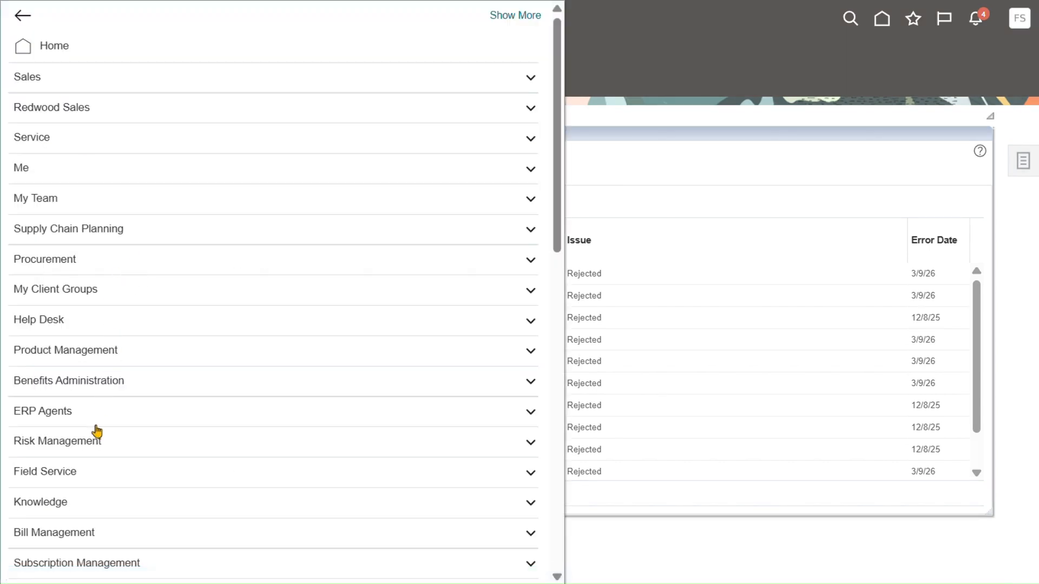
scroll(102, 262, down, 2)
scroll(102, 263, down, 2)
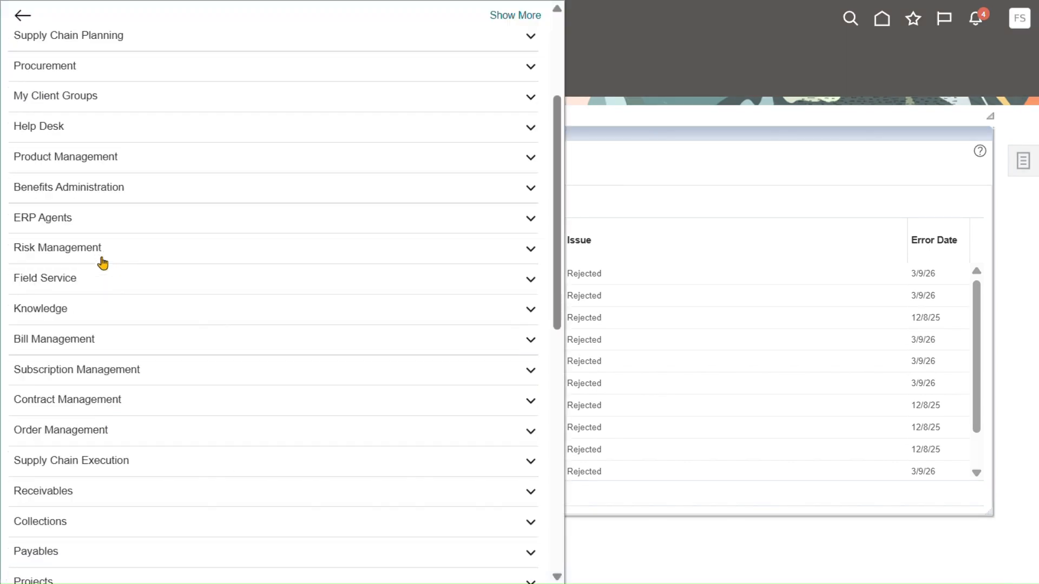
scroll(103, 264, down, 2)
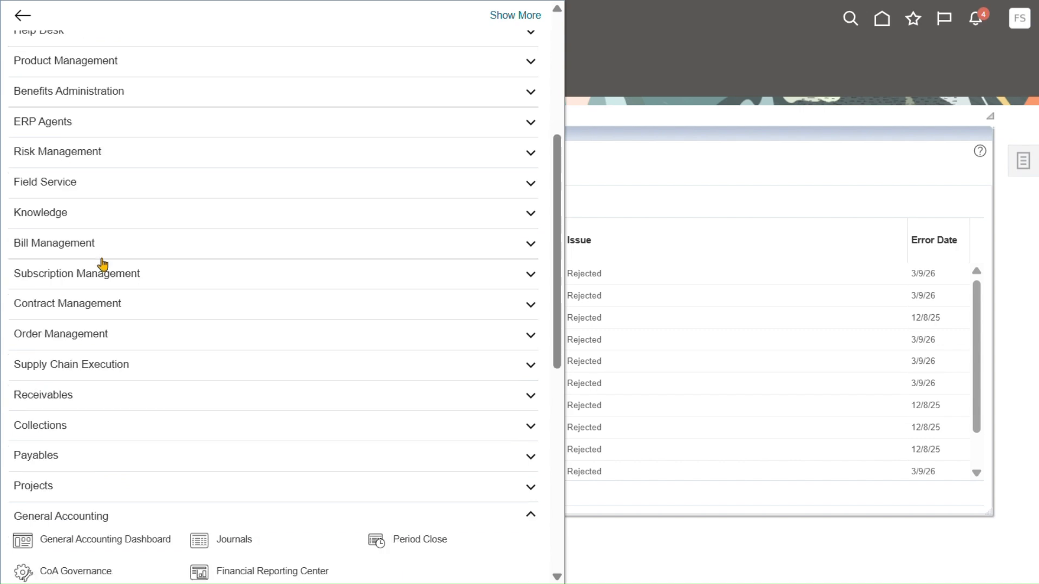
scroll(103, 263, down, 2)
click(121, 513)
scroll(121, 514, down, 2)
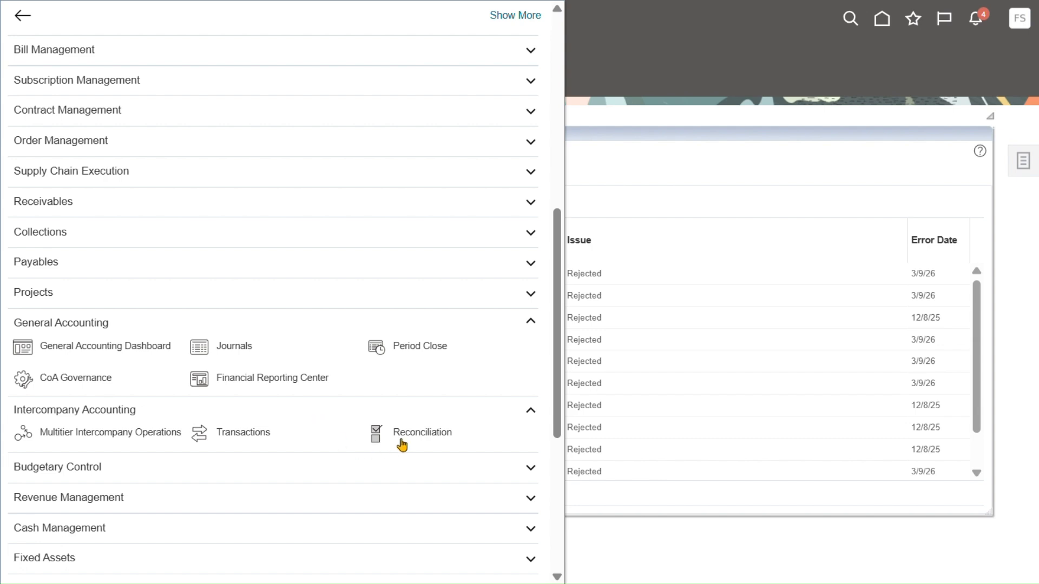
click(425, 436)
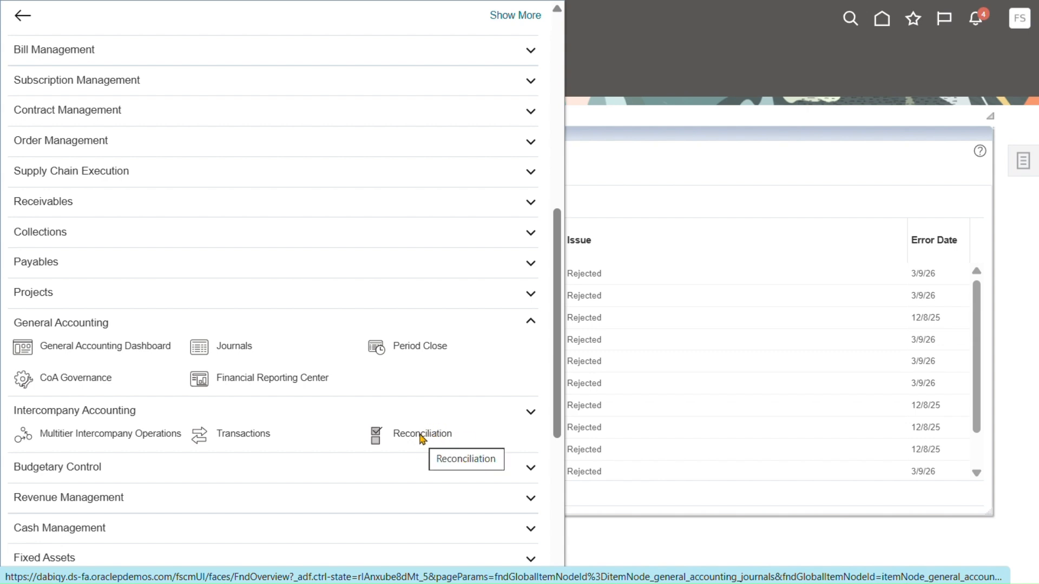
click(428, 435)
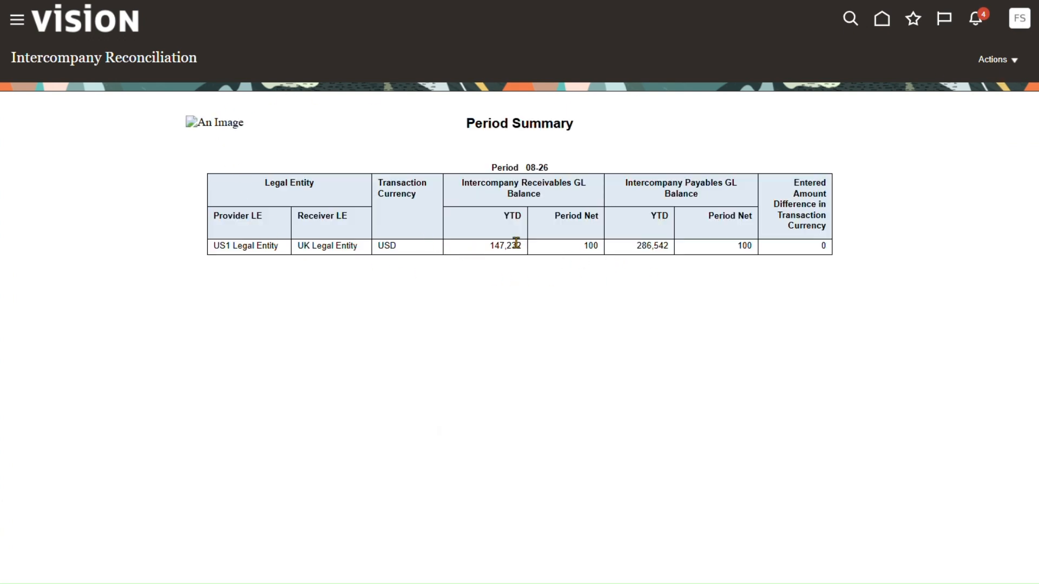
- Start a new intercompany reconciliation run and set its provider ledger to US Primary Ledger
click(1013, 60)
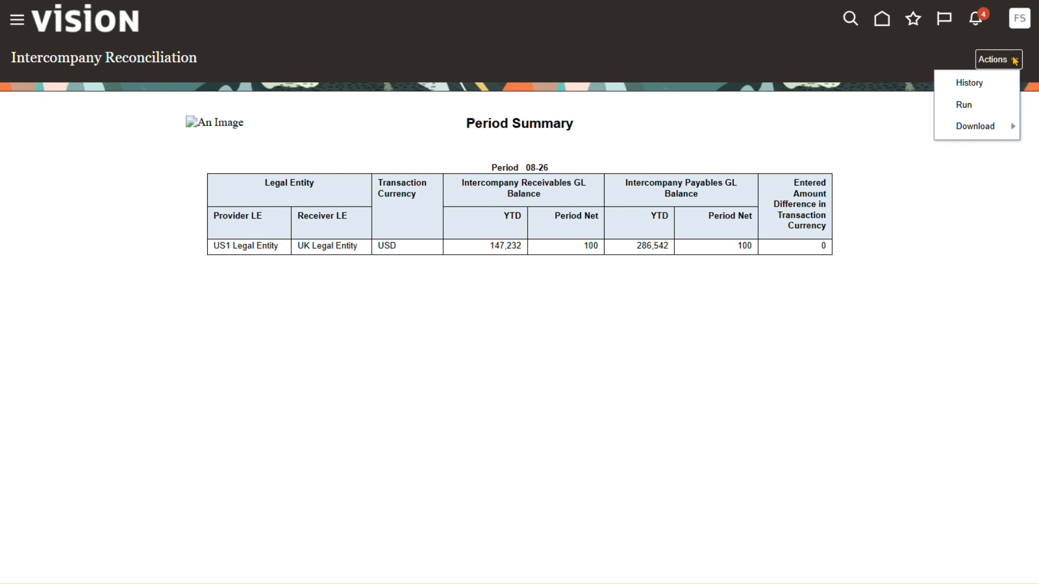
click(975, 106)
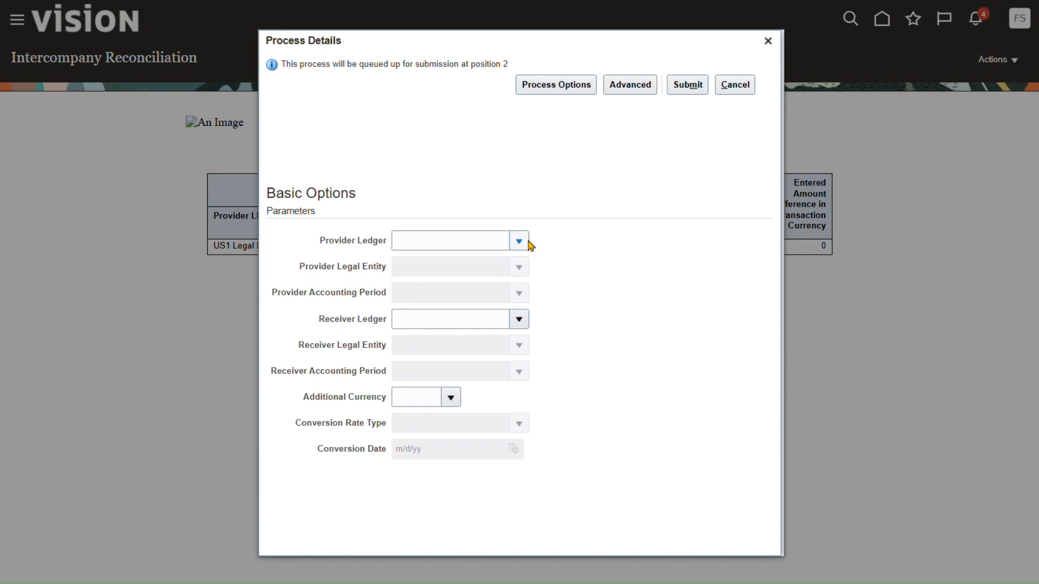
click(520, 241)
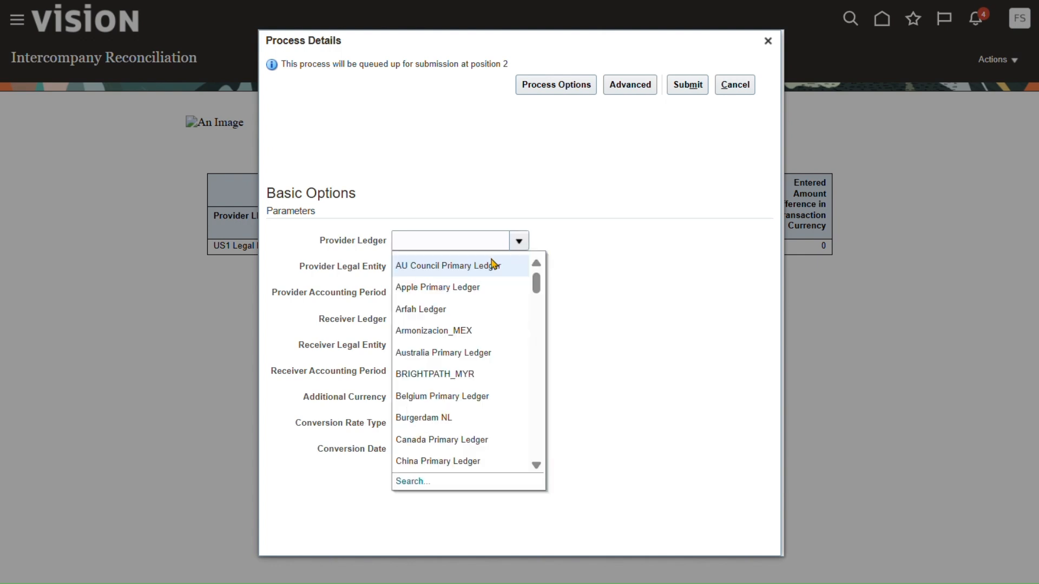
click(408, 512)
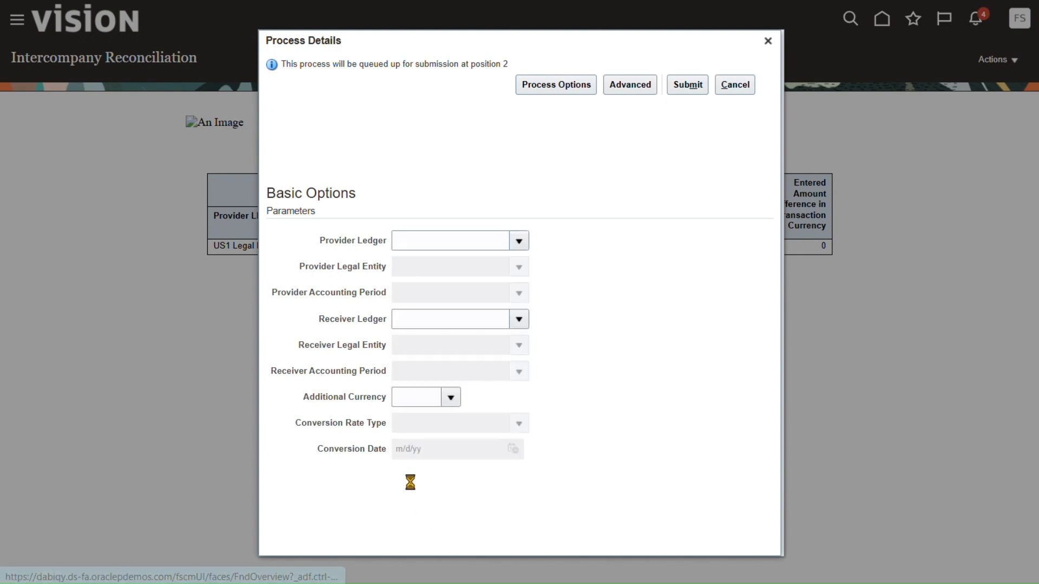
click(427, 248)
text(US)
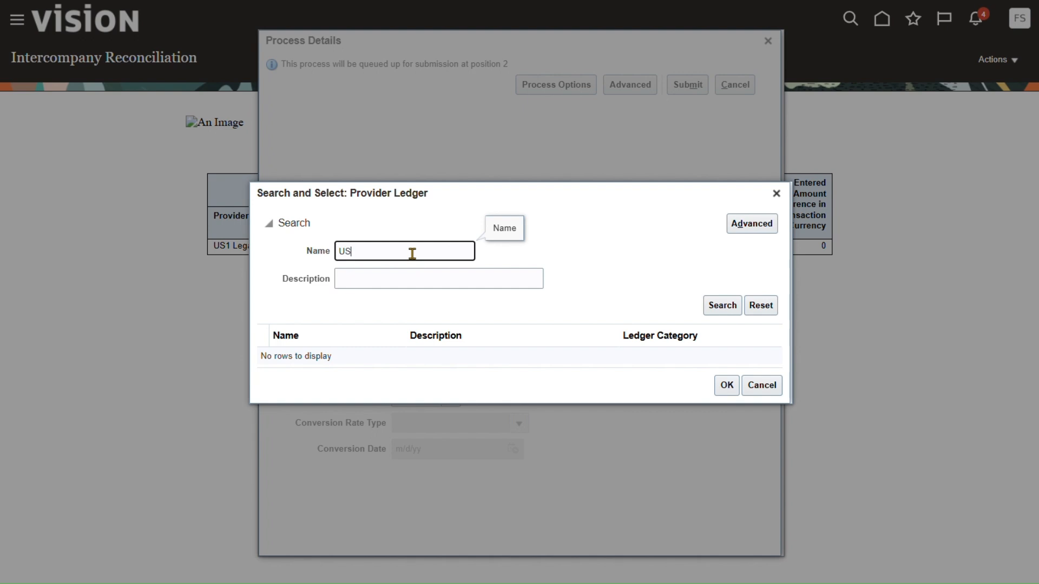
click(725, 306)
click(297, 356)
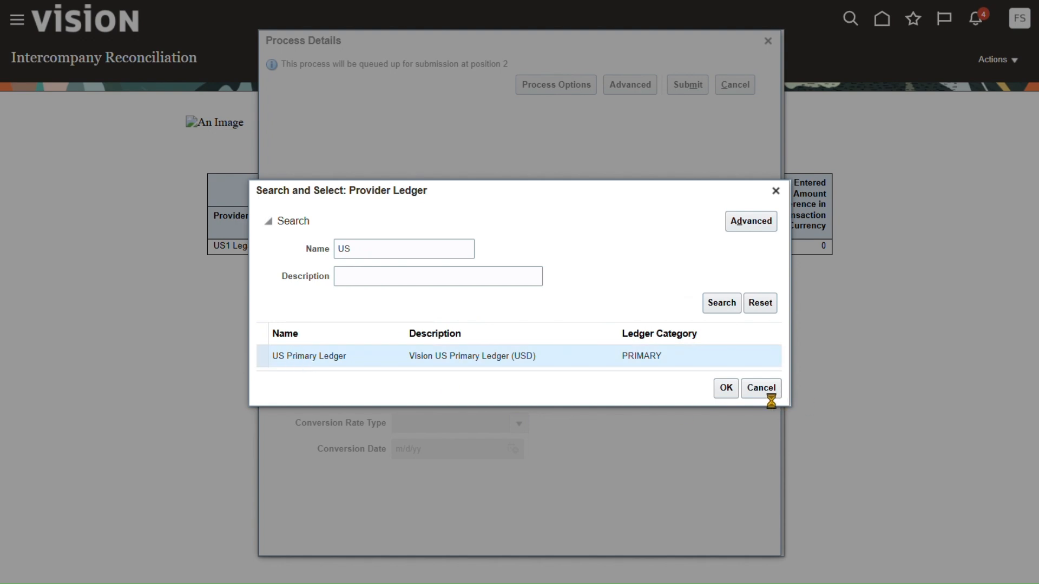
click(726, 388)
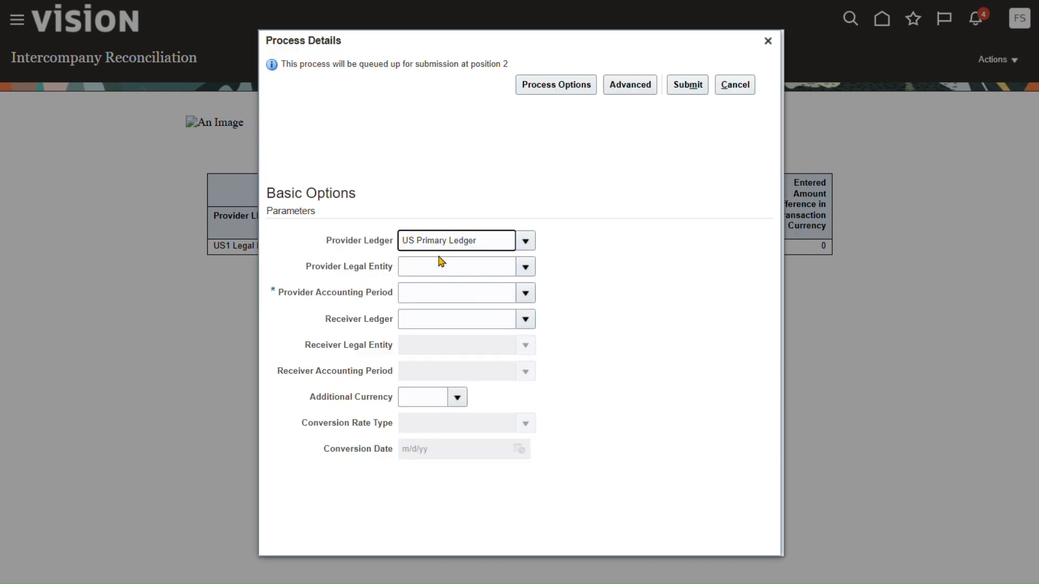
- Set the provider legal entity to US1 Legal Entity and the provider accounting period to 08-26
click(525, 273)
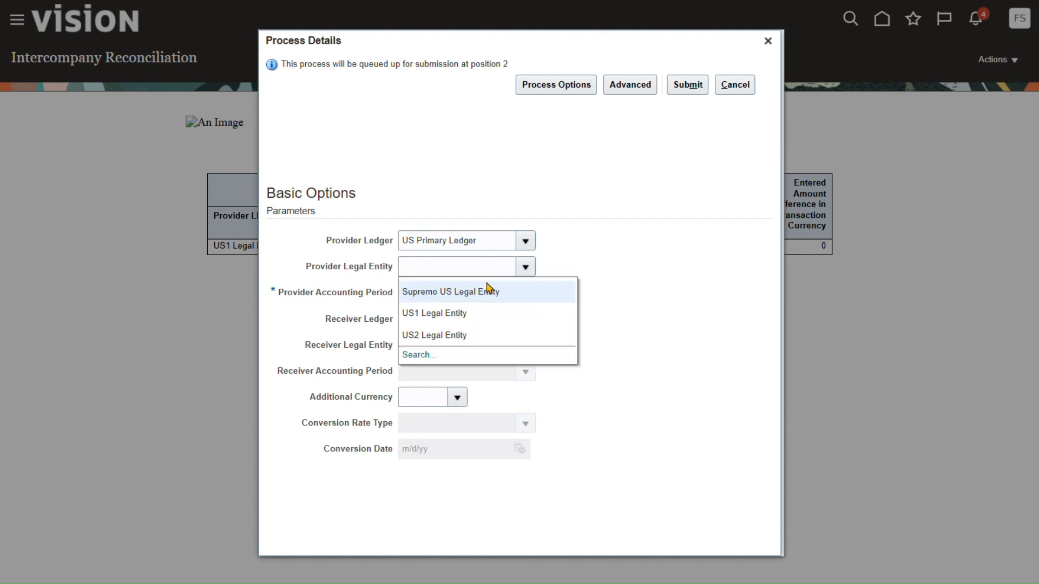
click(448, 313)
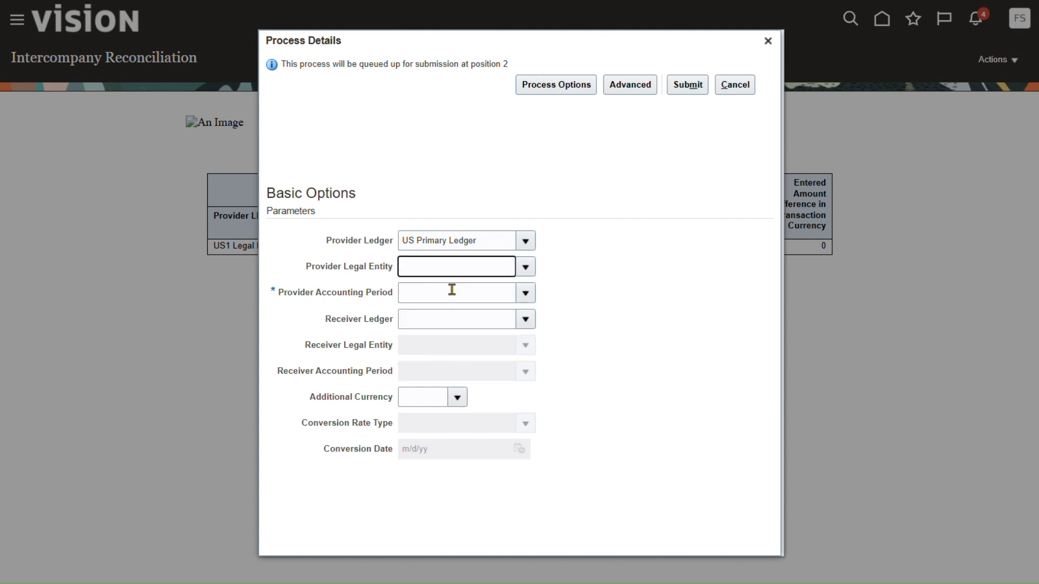
click(525, 293)
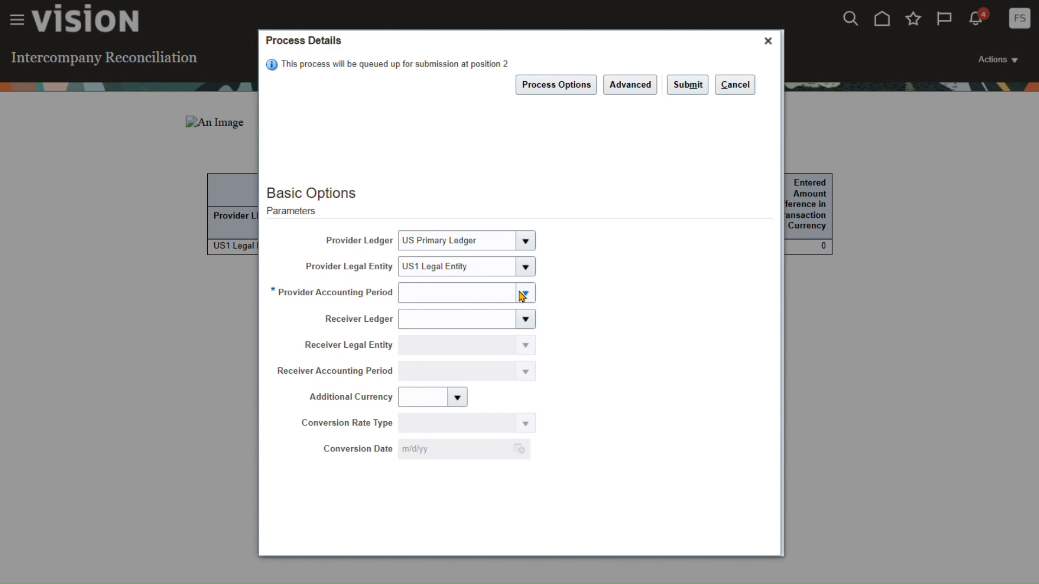
click(523, 294)
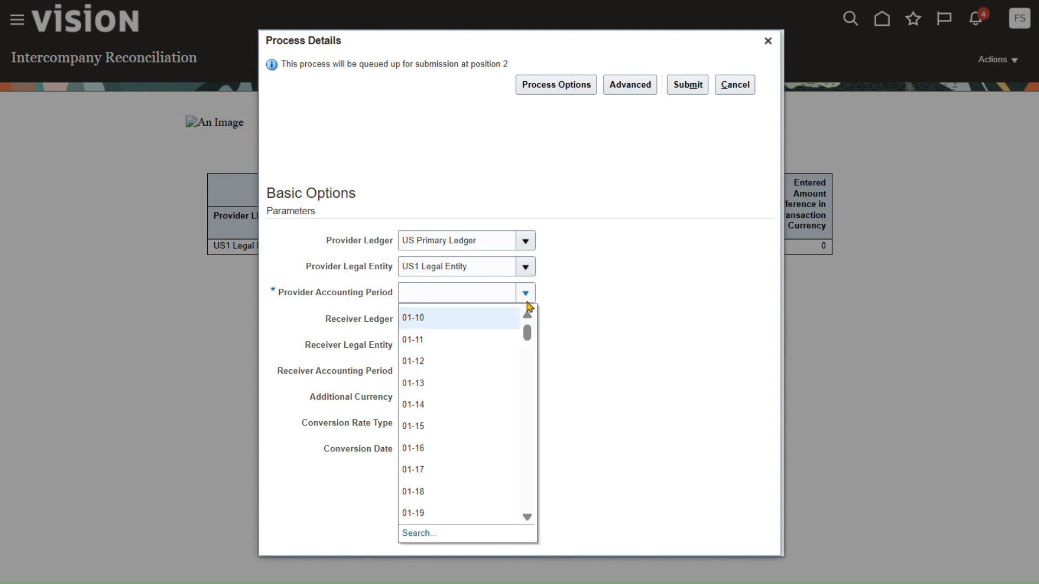
click(420, 533)
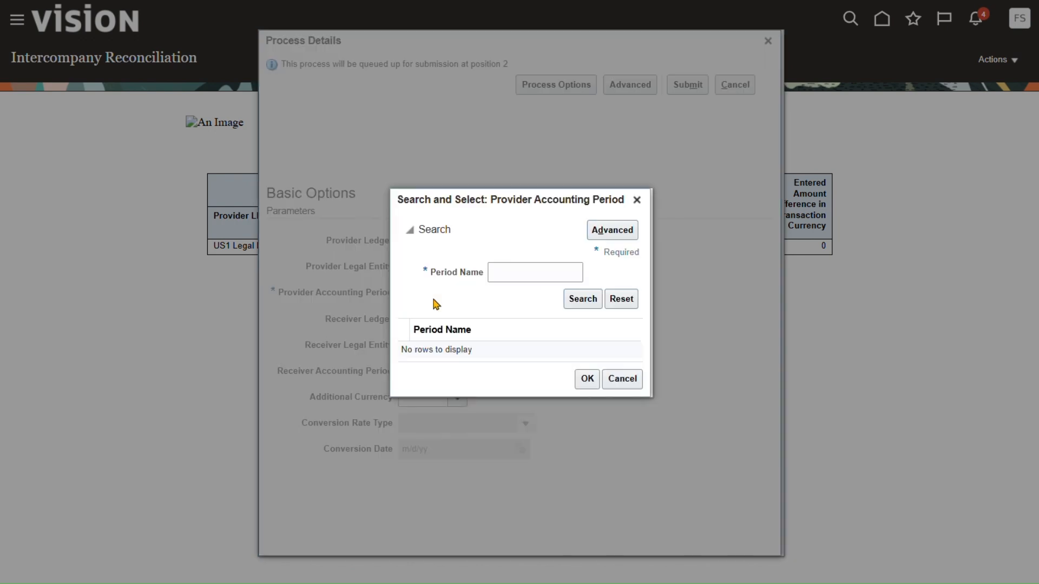
click(529, 274)
click(582, 300)
click(585, 382)
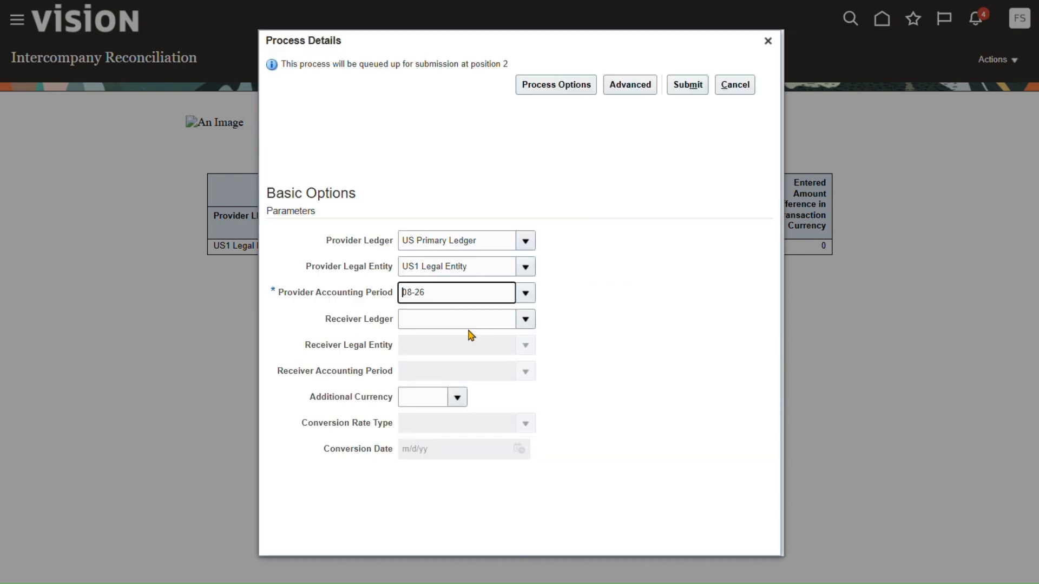
drag(448, 291, 322, 296)
- Set the receiver ledger to UK Primary Ledger and the receiver legal entity to UK Legal Entity
click(482, 319)
click(526, 320)
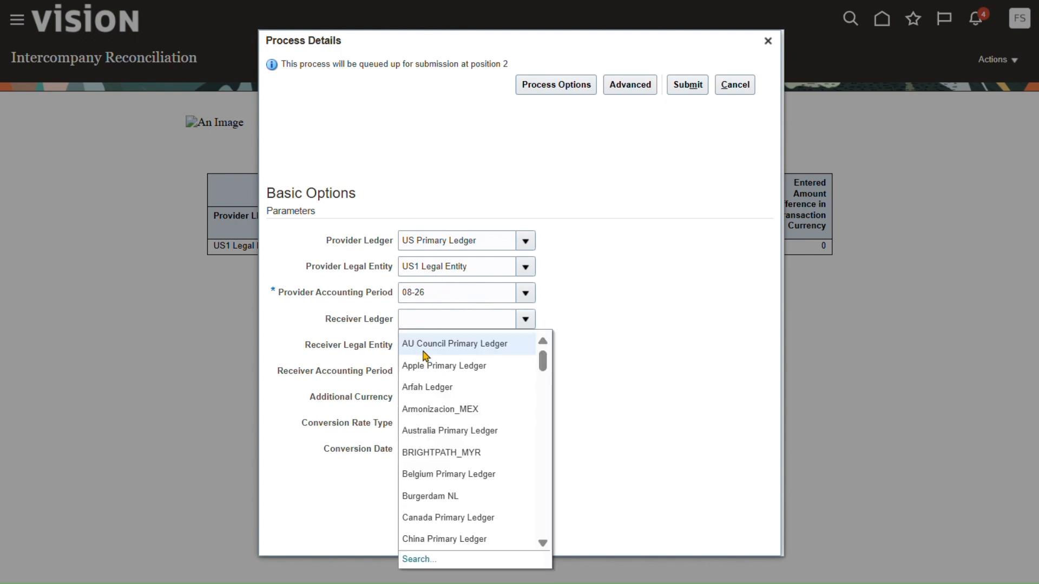
click(419, 559)
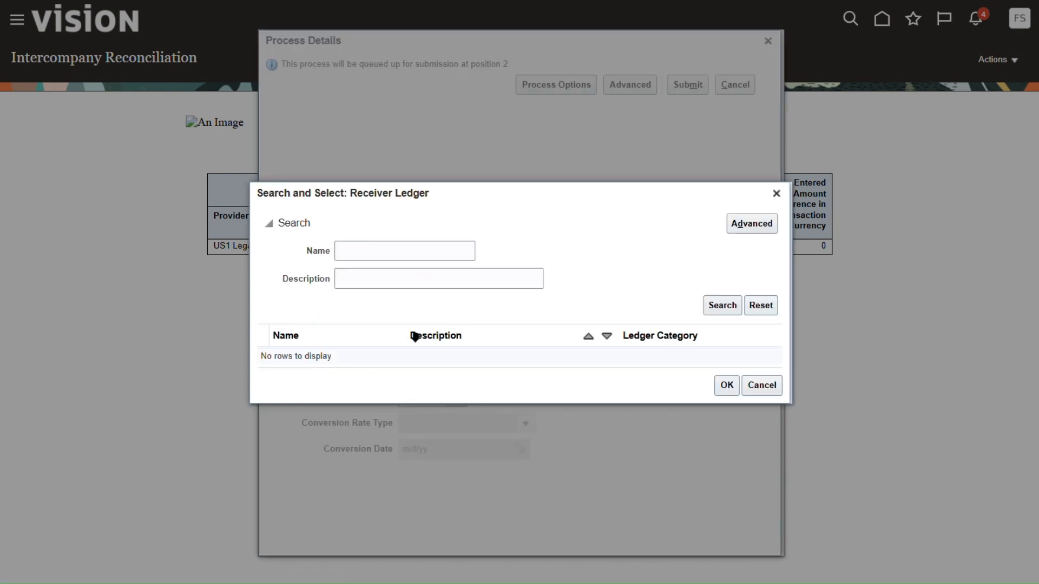
click(370, 253)
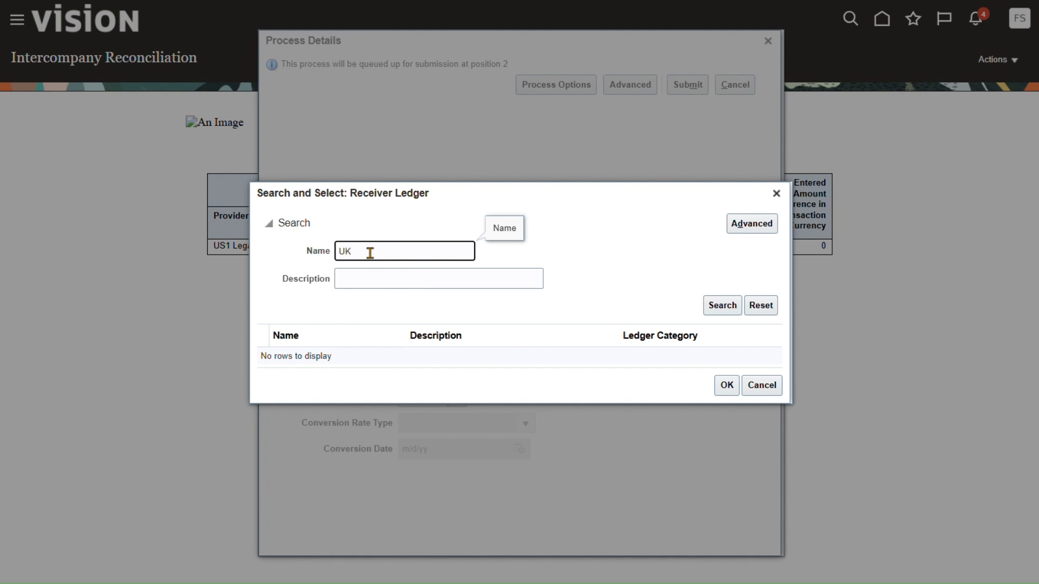
click(730, 306)
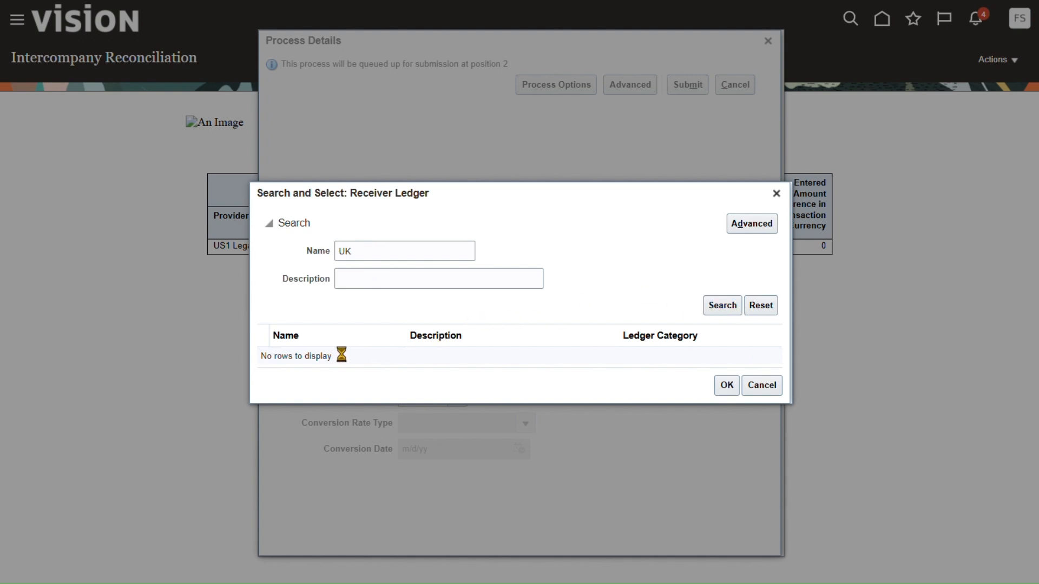
click(725, 389)
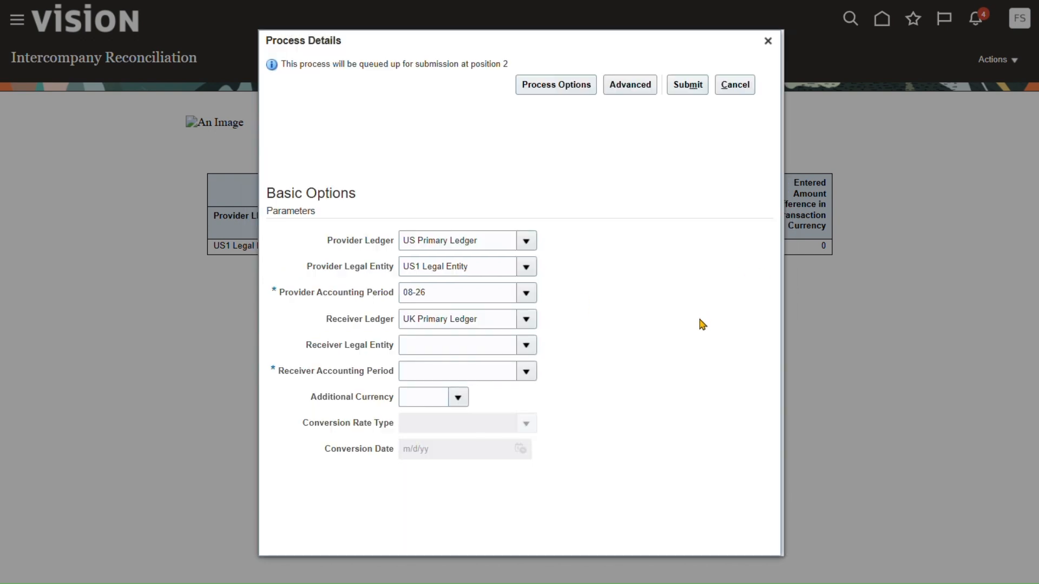
click(526, 346)
click(439, 369)
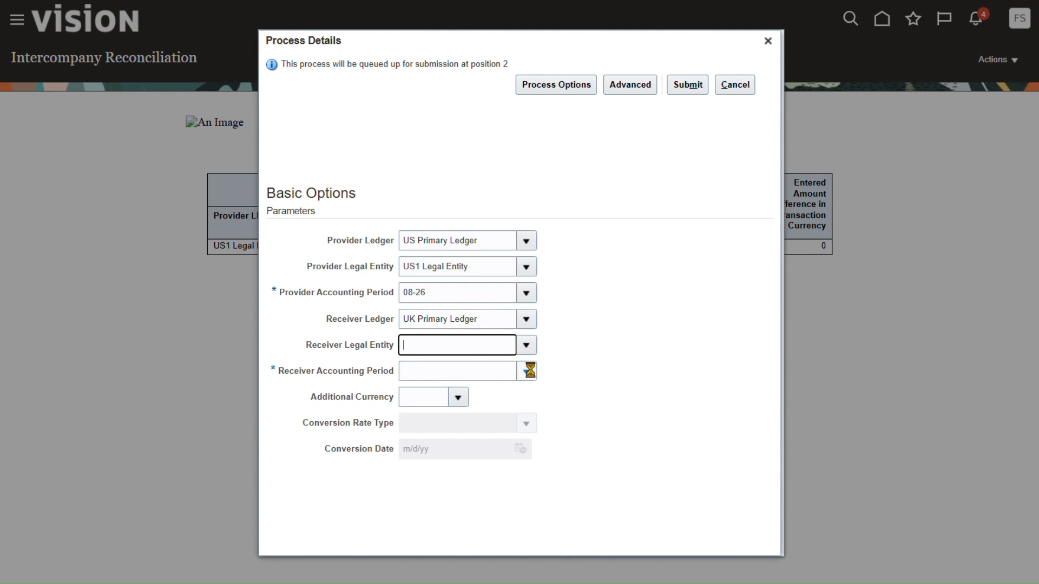
- Set the receiver accounting period to 08-26, leaving the additional currency empty
click(460, 373)
text(08-26)
click(566, 398)
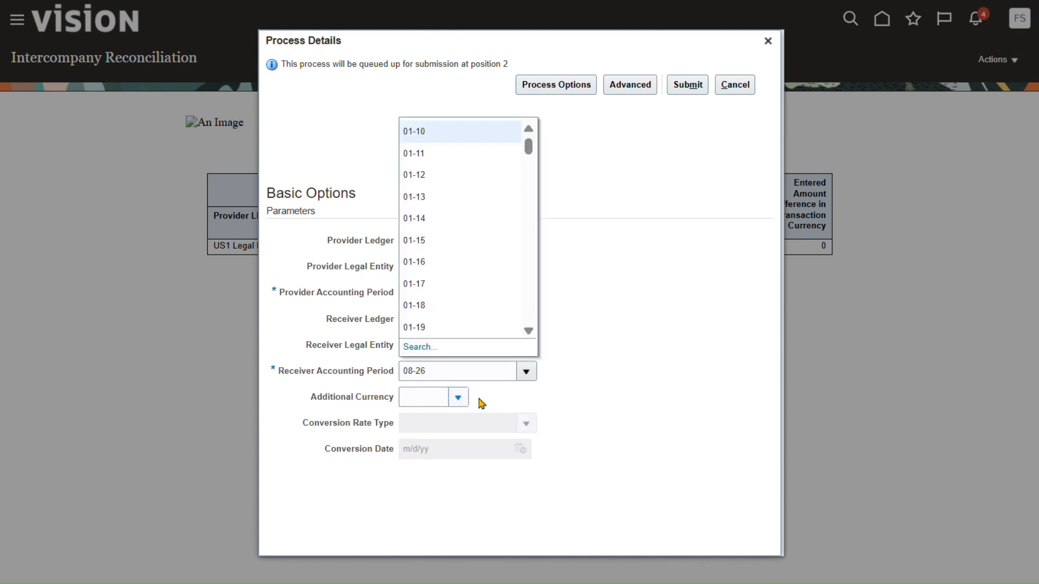
click(651, 393)
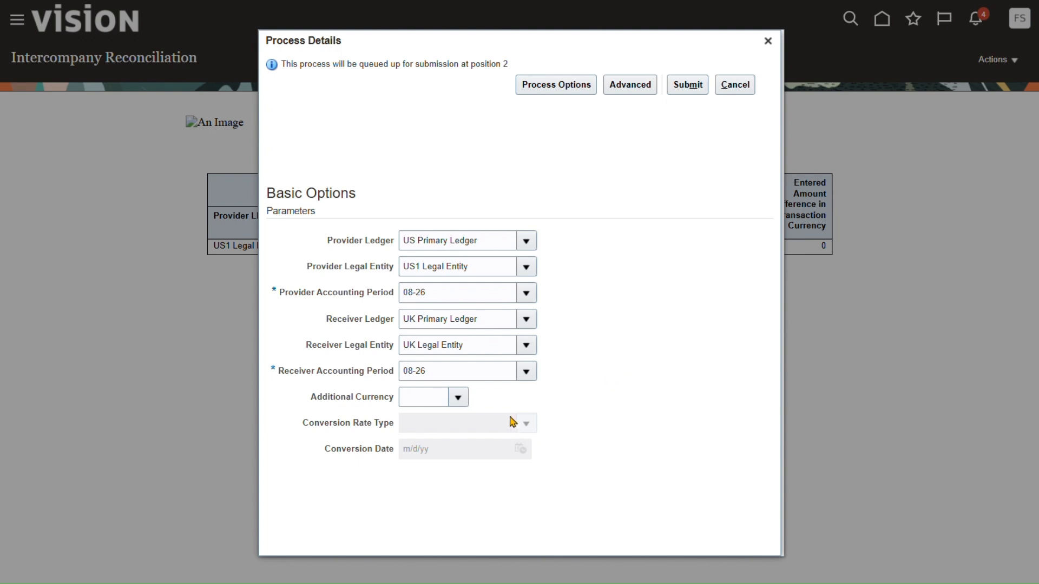
- Submit the reconciliation process, copy its process number and close the confirmation
click(691, 90)
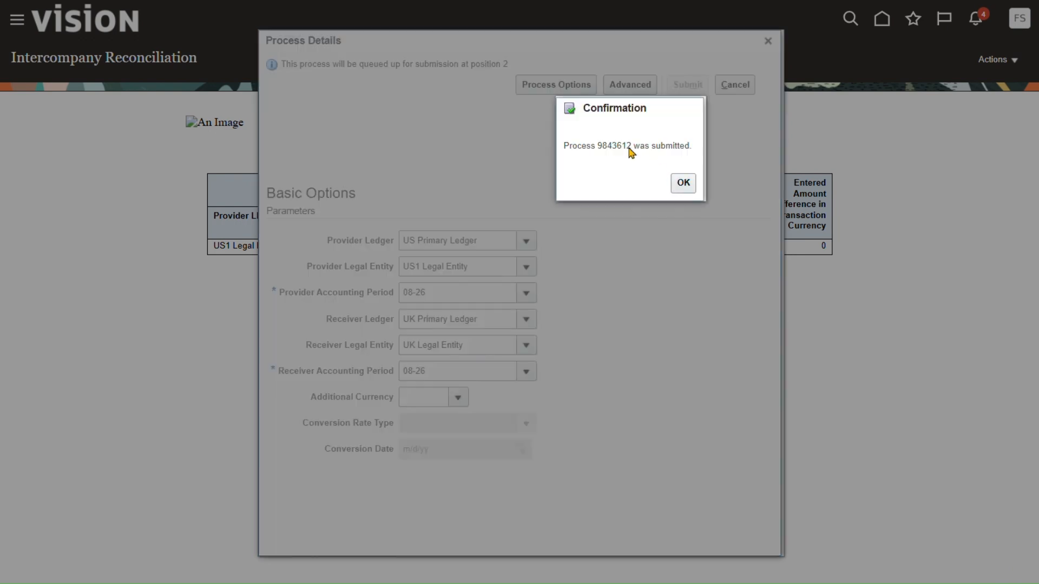
double_click(617, 146)
right_click(617, 147)
click(666, 165)
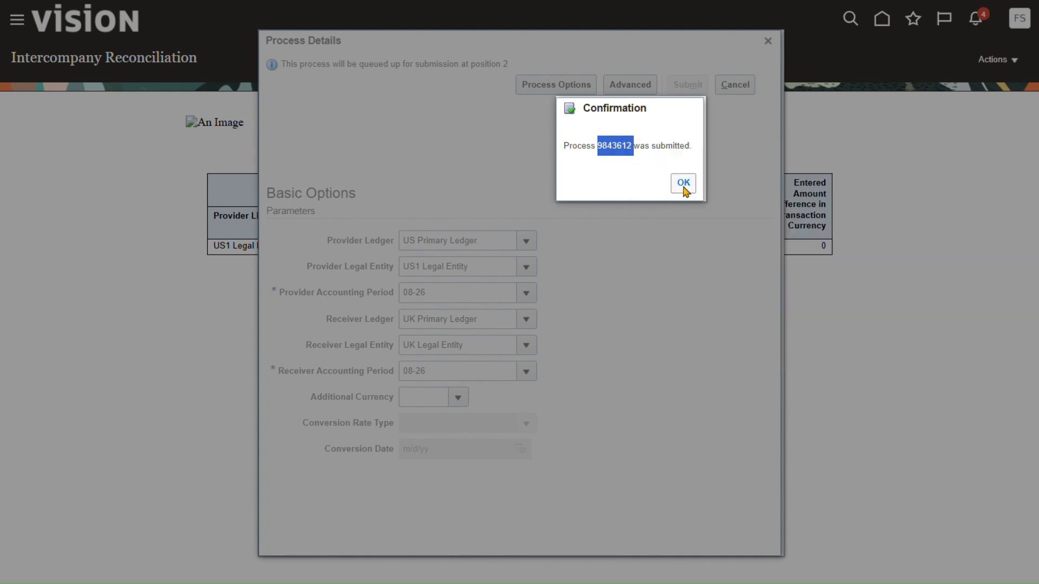
click(684, 184)
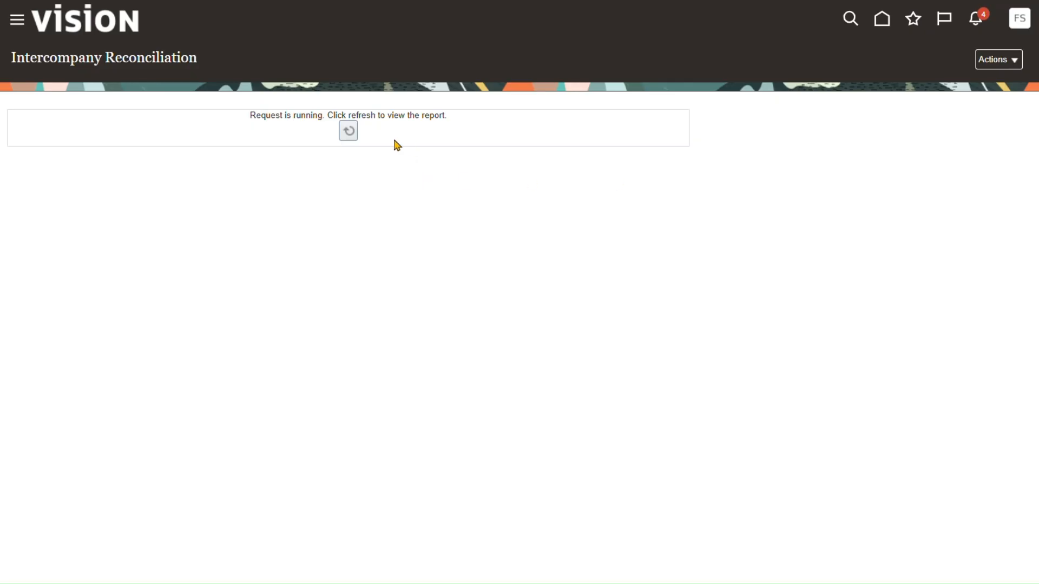
- Refresh the reconciliation report and drill down through the intercompany receivables balance into the Receivables Sales Invoices amount
click(348, 131)
click(352, 132)
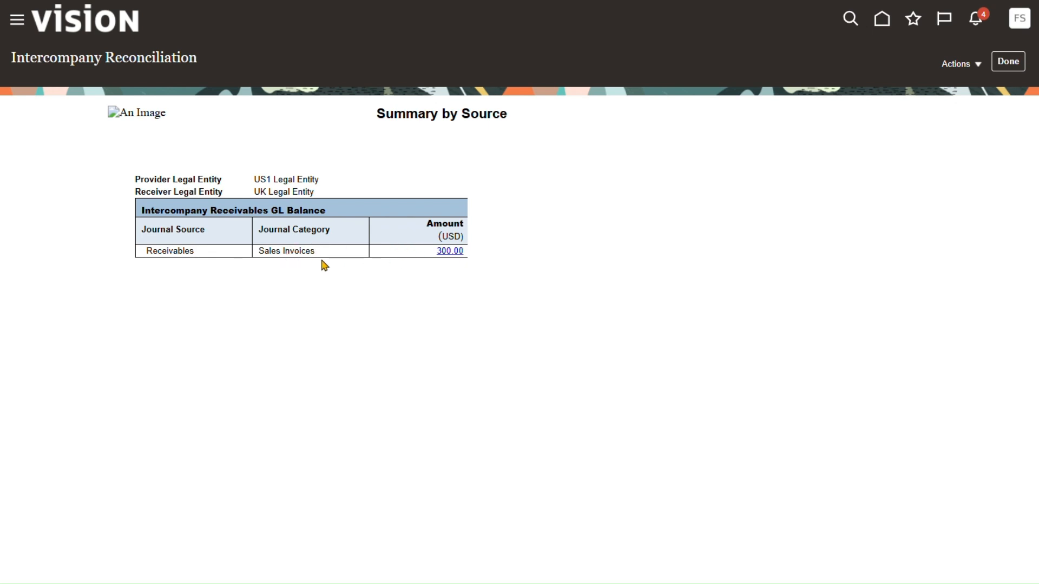
click(442, 254)
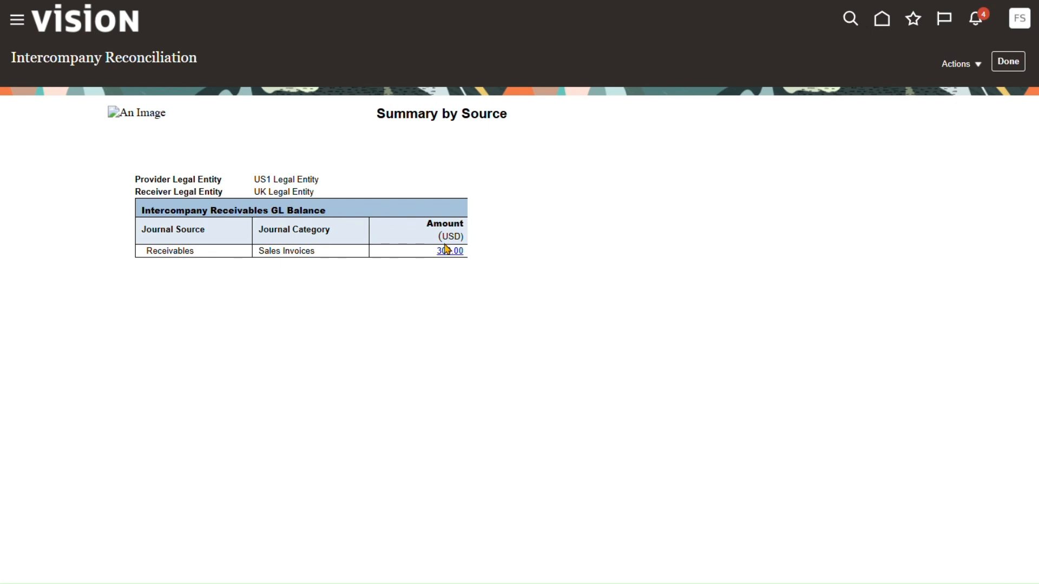